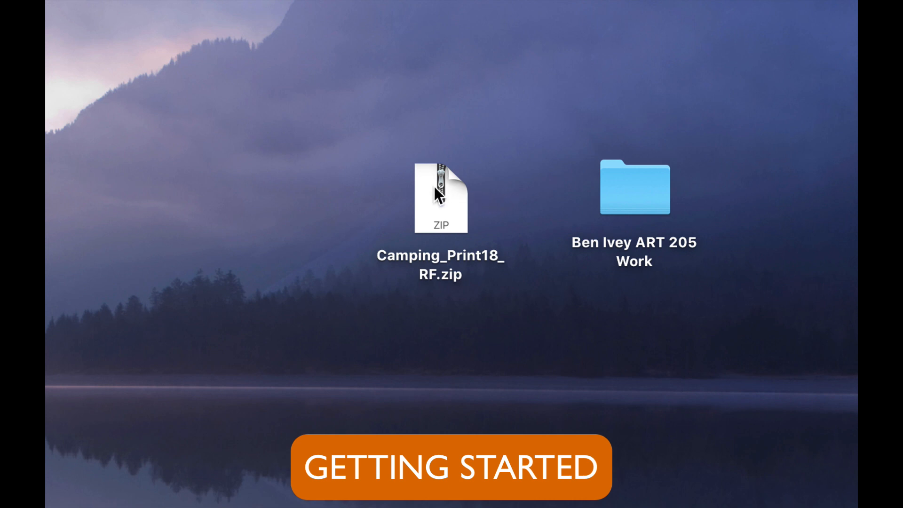
- Move Camping_Print18_RF.zip into the ART 205 Work folder on the desktop and unzip it there
left_click_drag(433, 186, 635, 185)
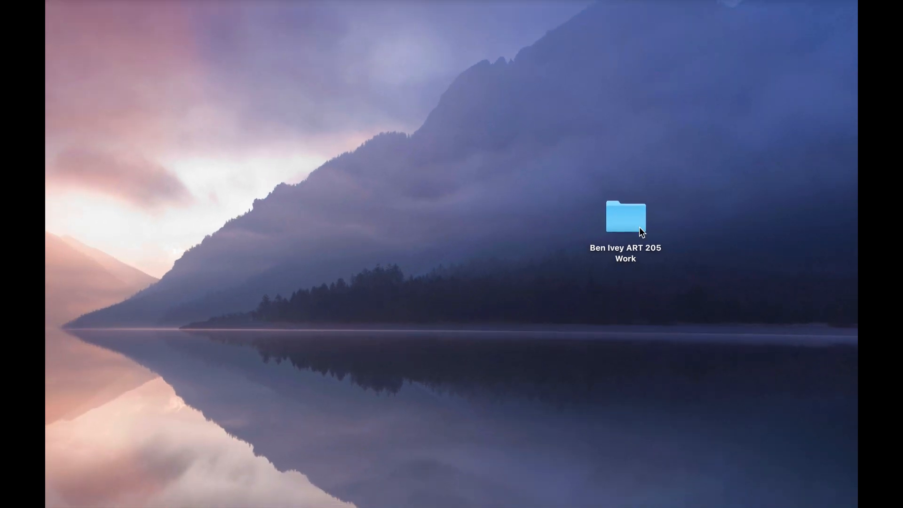
left_click(647, 188)
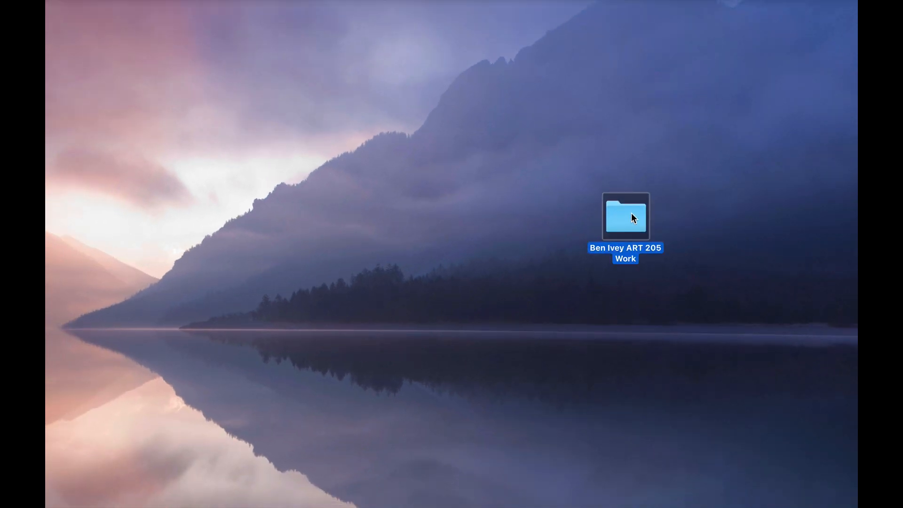
double_click(631, 213)
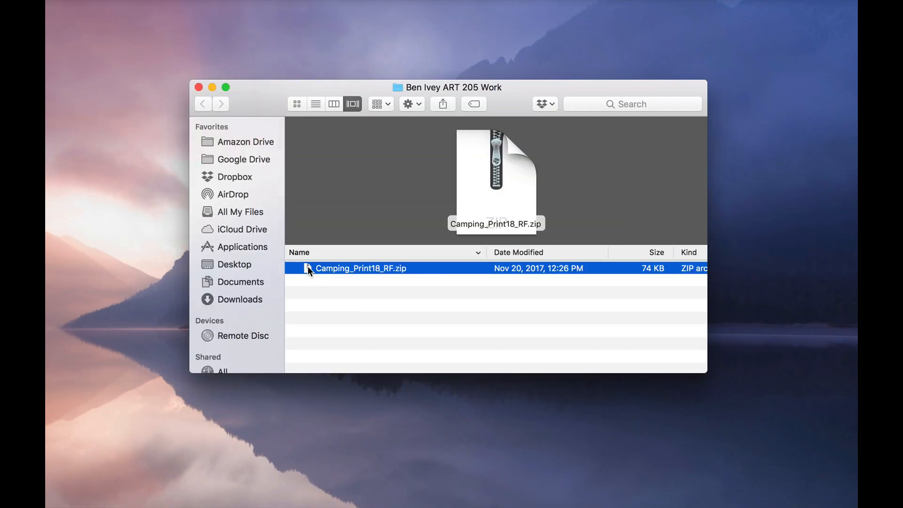
double_click(306, 267)
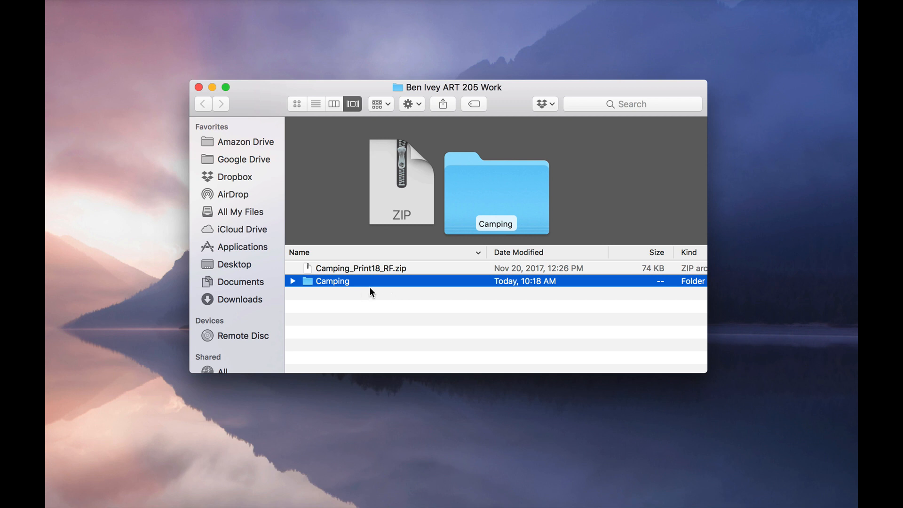
- Rename the extracted Camping folder by adding the student's full name after "Camping"
key("Return")
key("Right")
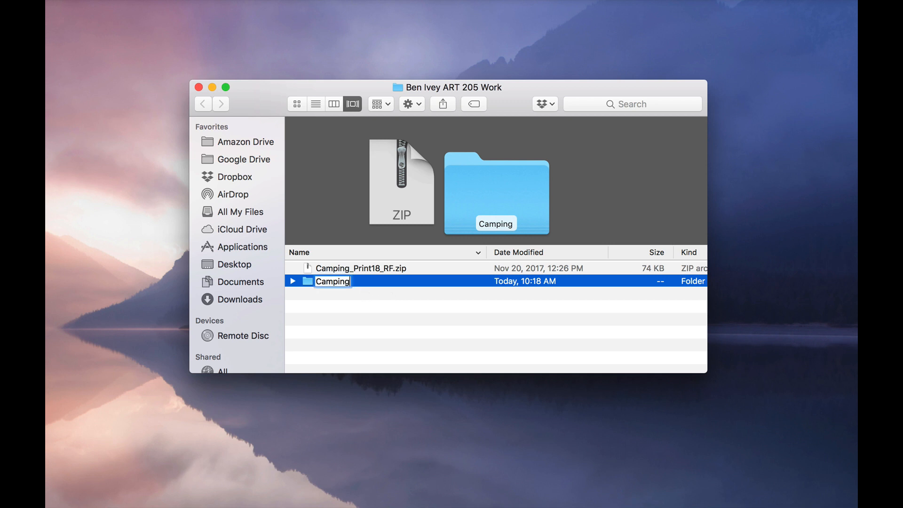
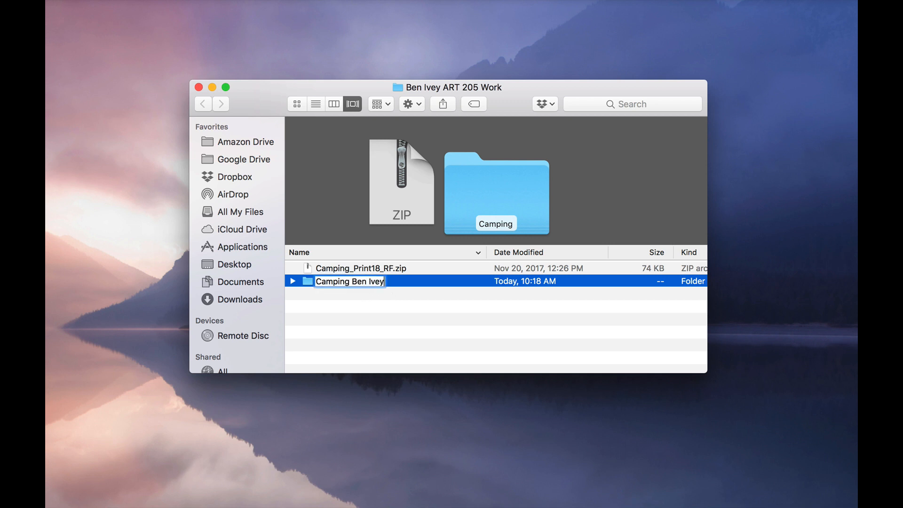
key("Return")
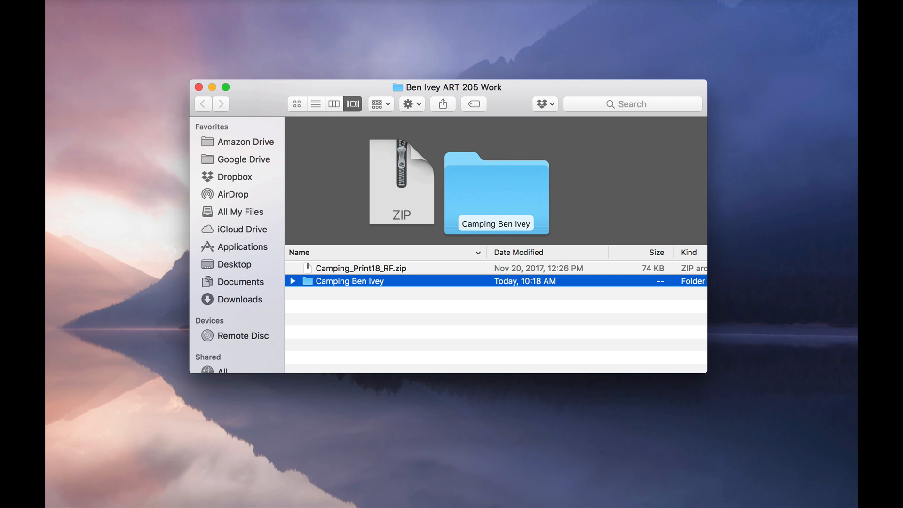
- Look through the icon images in the renamed Camping folder, from campfire.jpg to overlook.jpg, and close the folder window
double_click(306, 281)
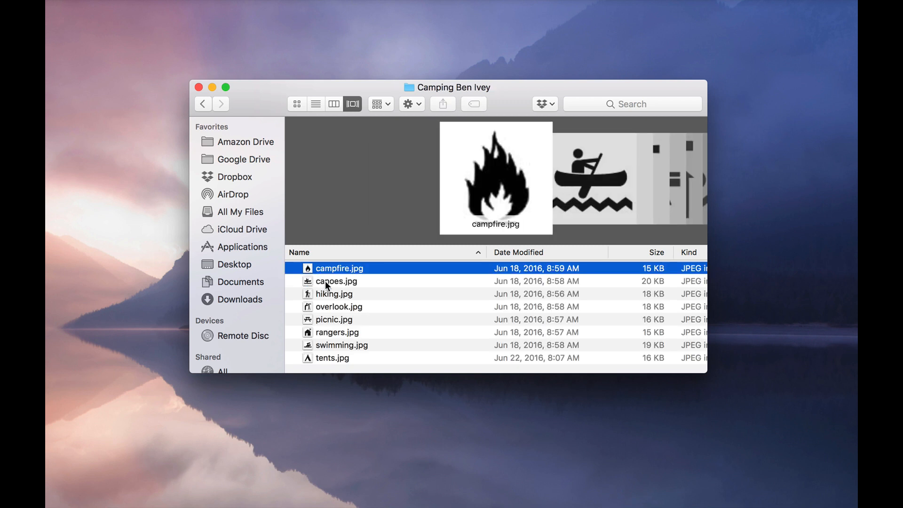
key("Down")
key("Down")
key("Down")
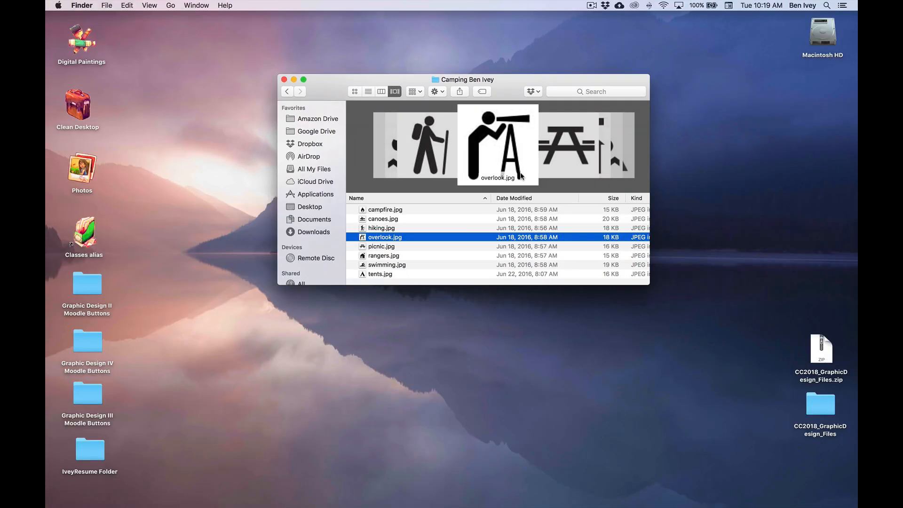
key("super+w")
left_click(520, 185)
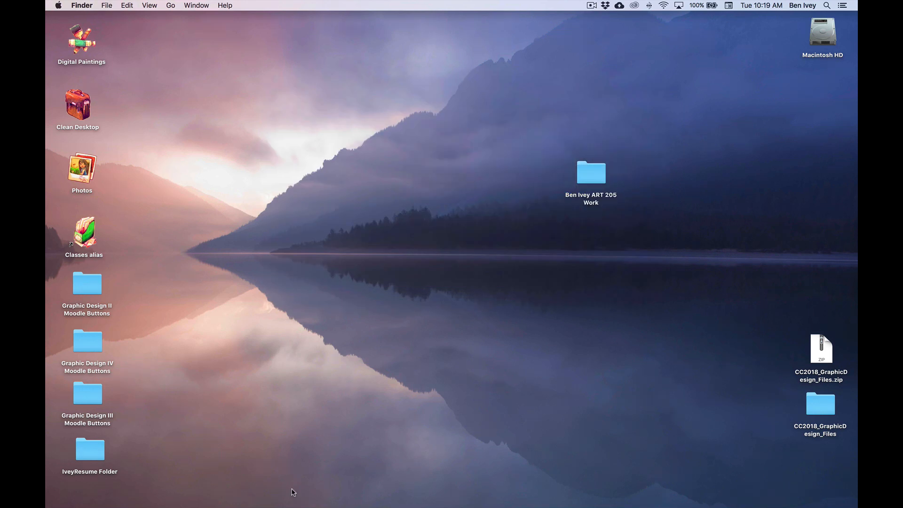
- Switch to Adobe Illustrator and start a new document using the Print presets with Letter size
mouse_move(293, 506)
left_click(319, 486)
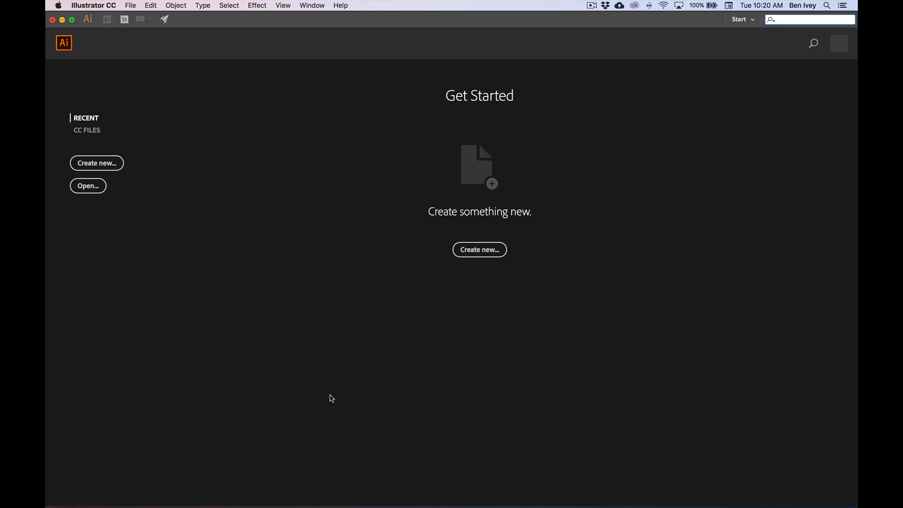
left_click(130, 5)
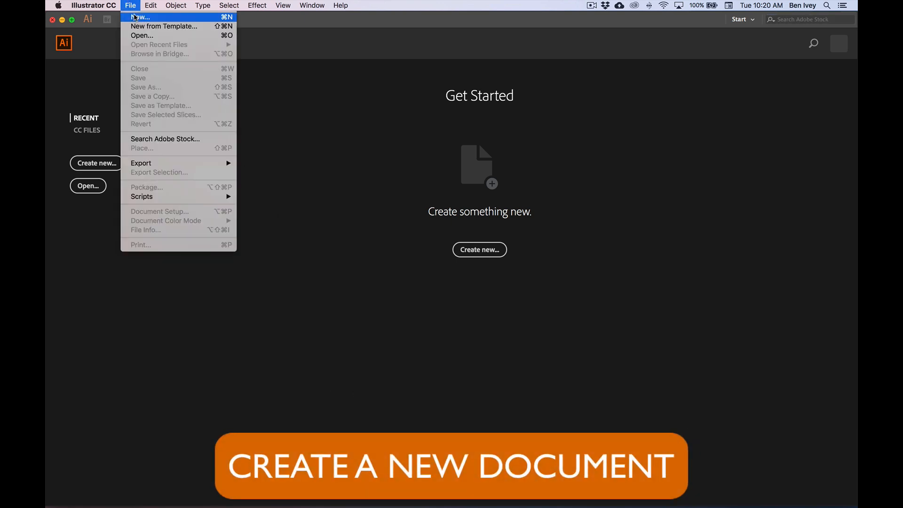
left_click(134, 17)
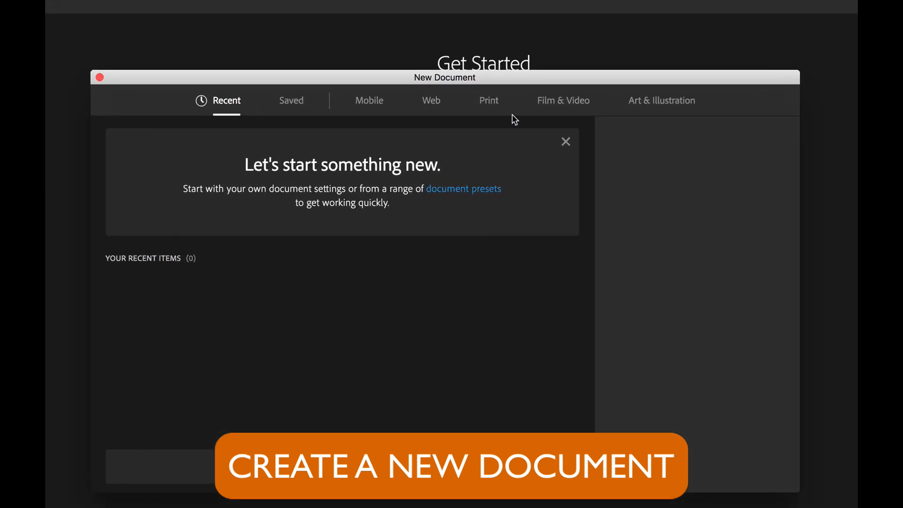
left_click(490, 102)
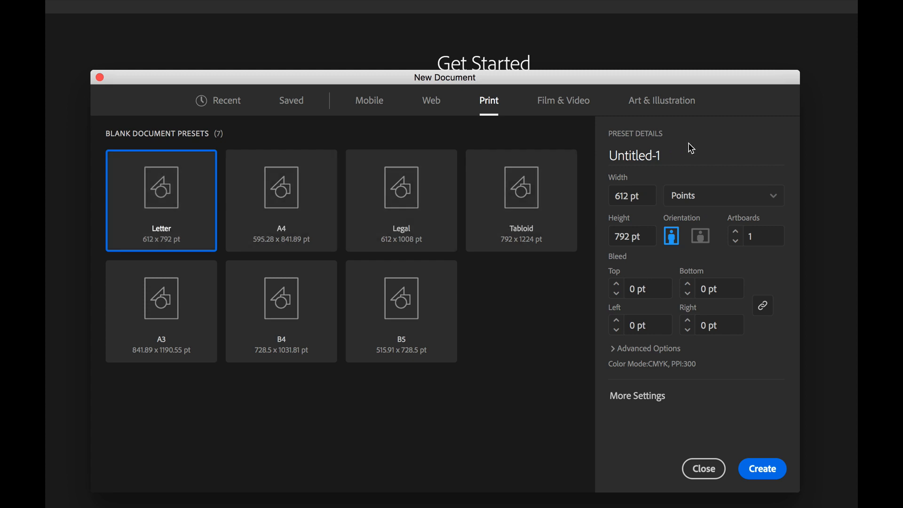
- Name the new document "icons - " followed by the student's full name, and keep its units in Points
double_click(675, 146)
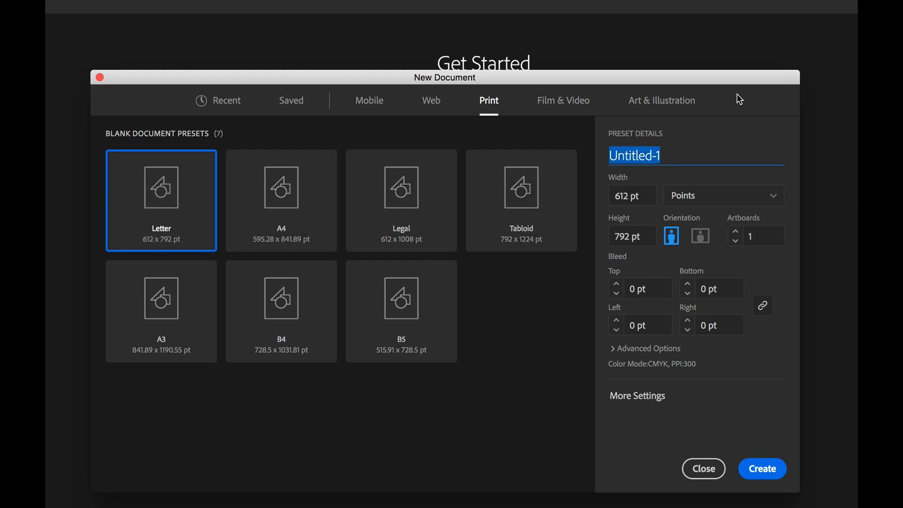
type("icons")
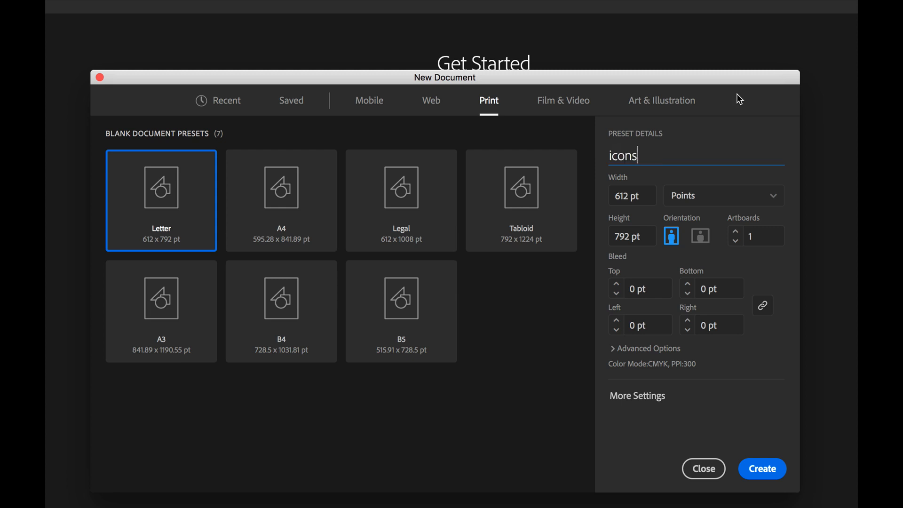
left_click(693, 203)
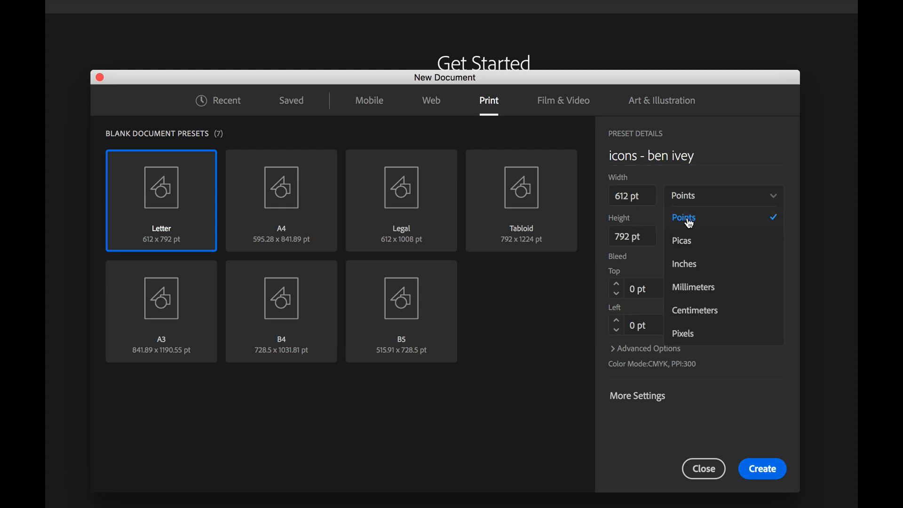
left_click(690, 224)
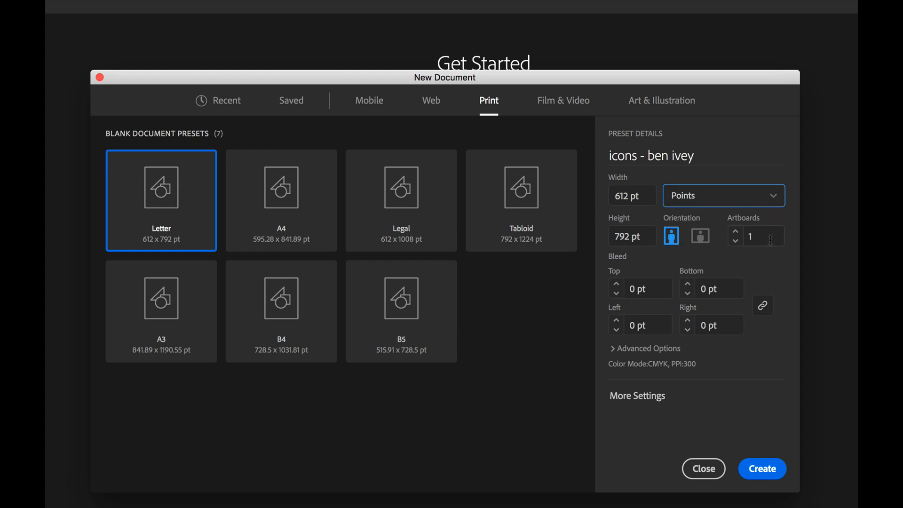
- Create the document with one artboard and dismiss the introductory tour
left_click(753, 236)
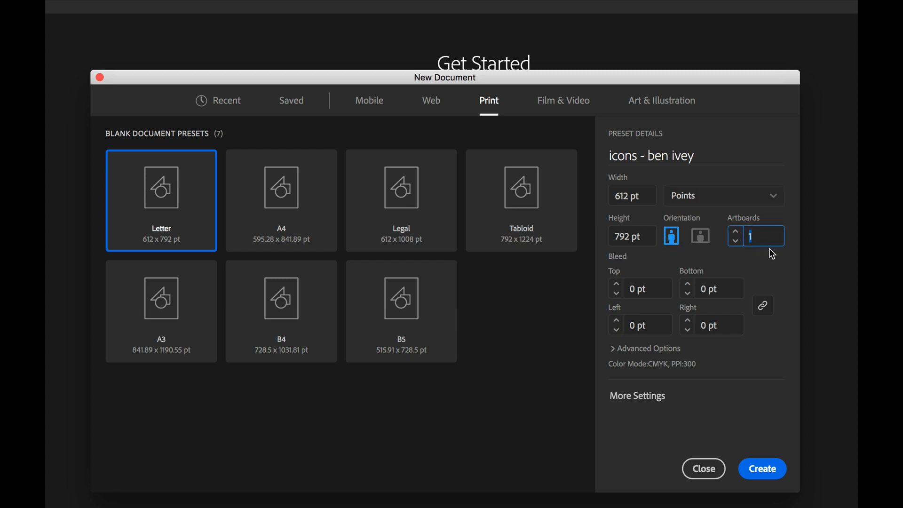
left_click(779, 257)
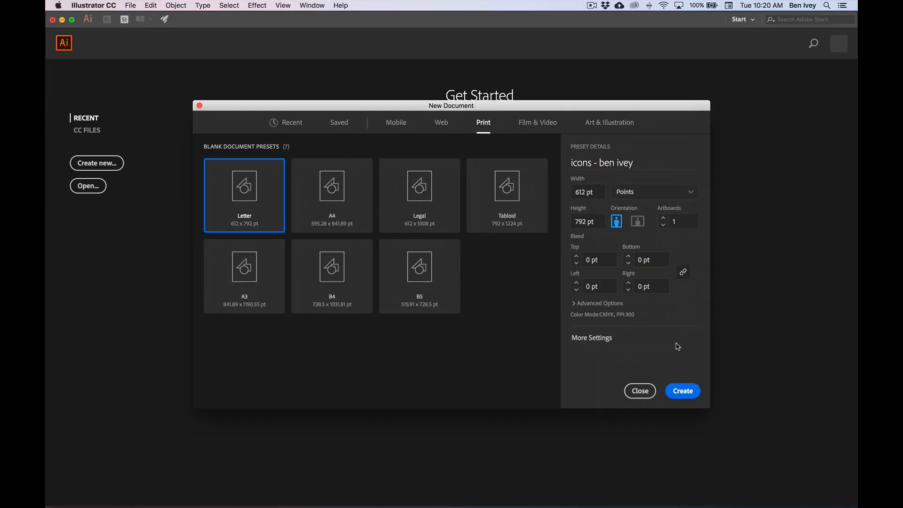
left_click(682, 392)
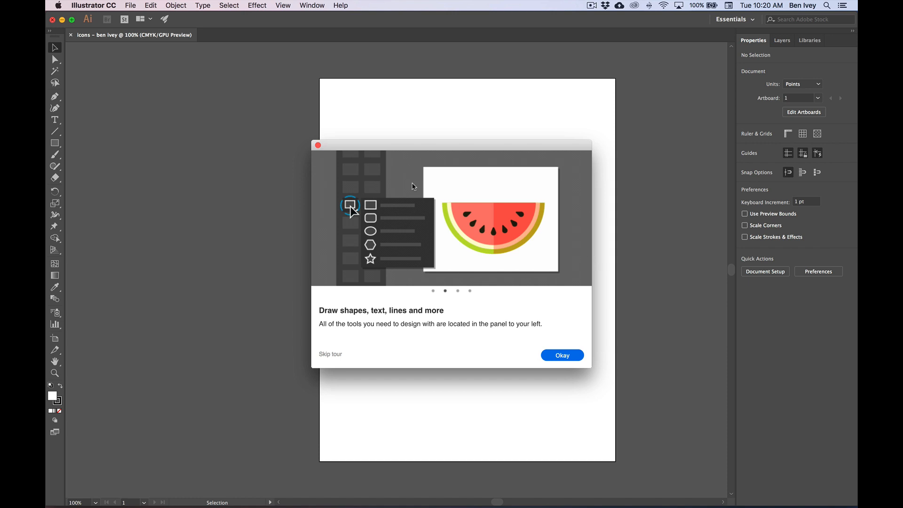
left_click(318, 146)
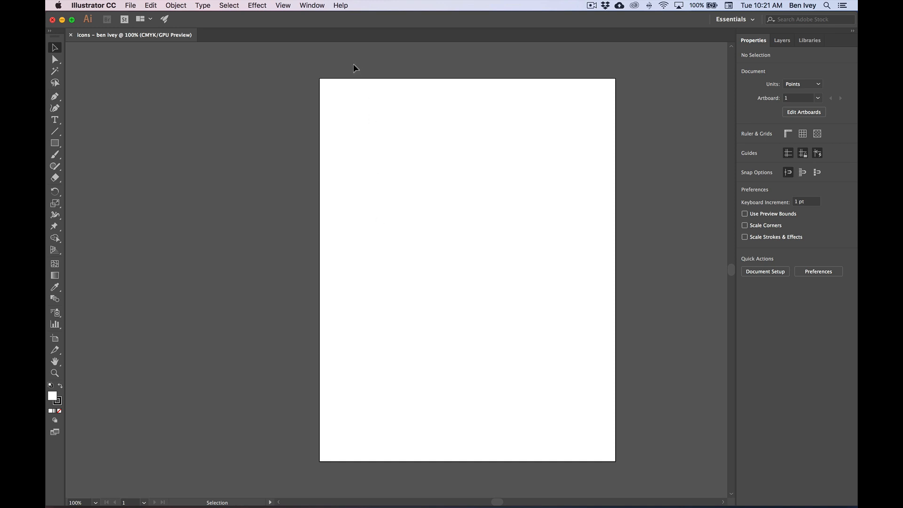
- Switch the workspace to Essentials Classic
left_click(311, 7)
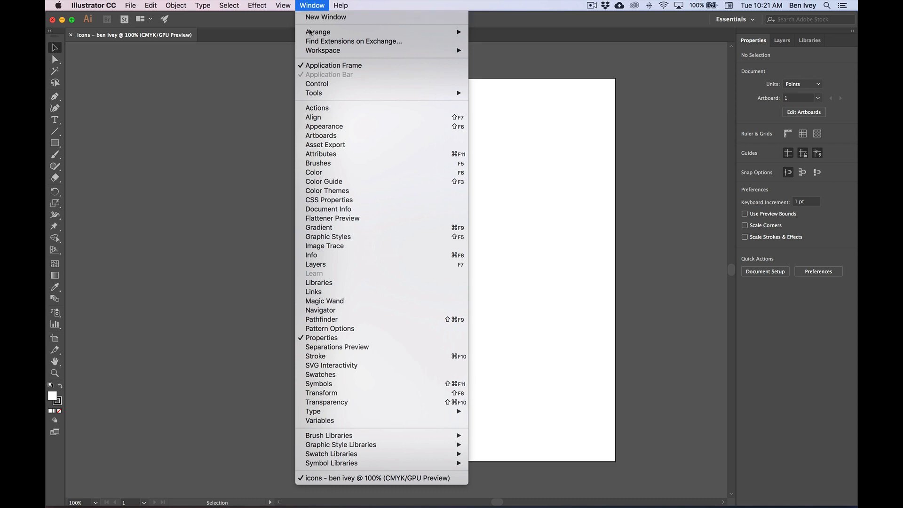
mouse_move(315, 51)
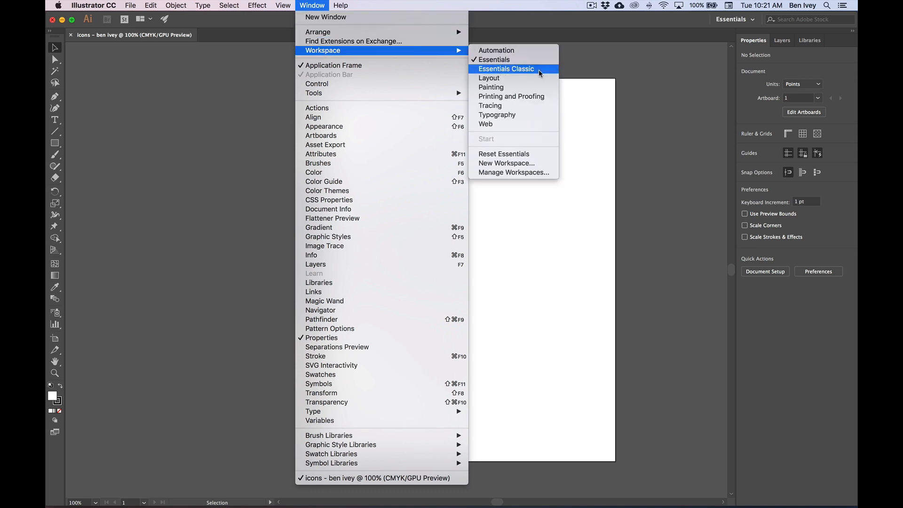
left_click(521, 70)
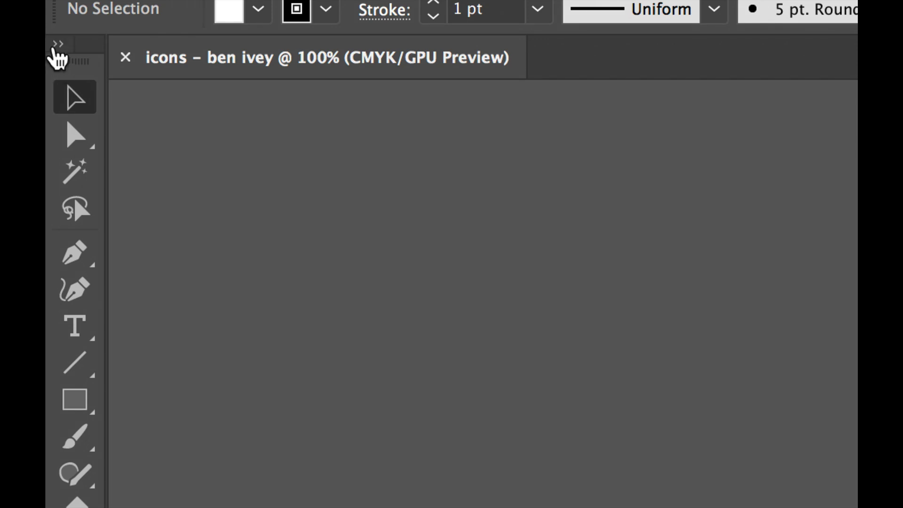
- Expand the tools to two columns and fit the artboard in the window
left_click(56, 44)
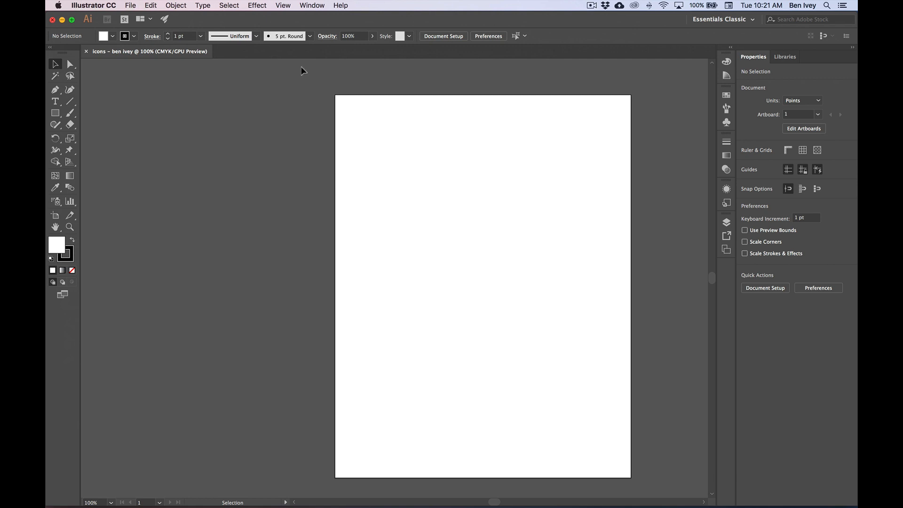
left_click(284, 6)
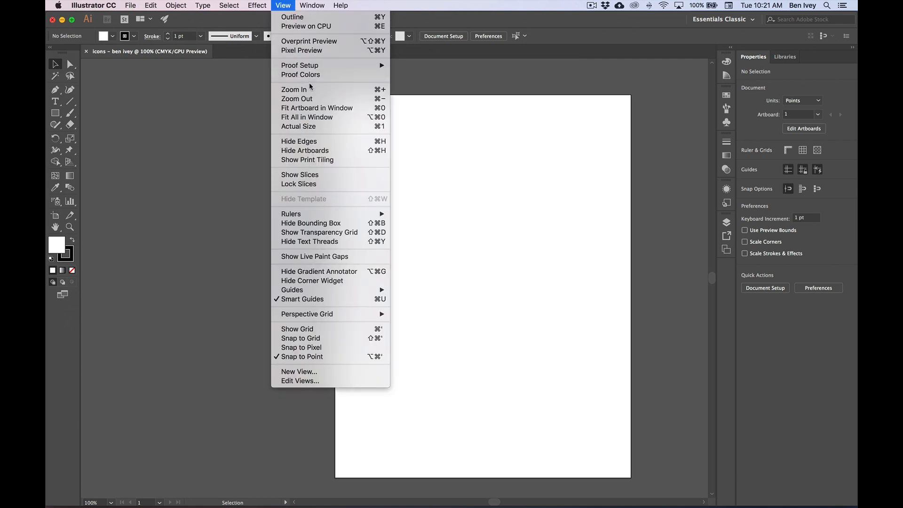
left_click(342, 109)
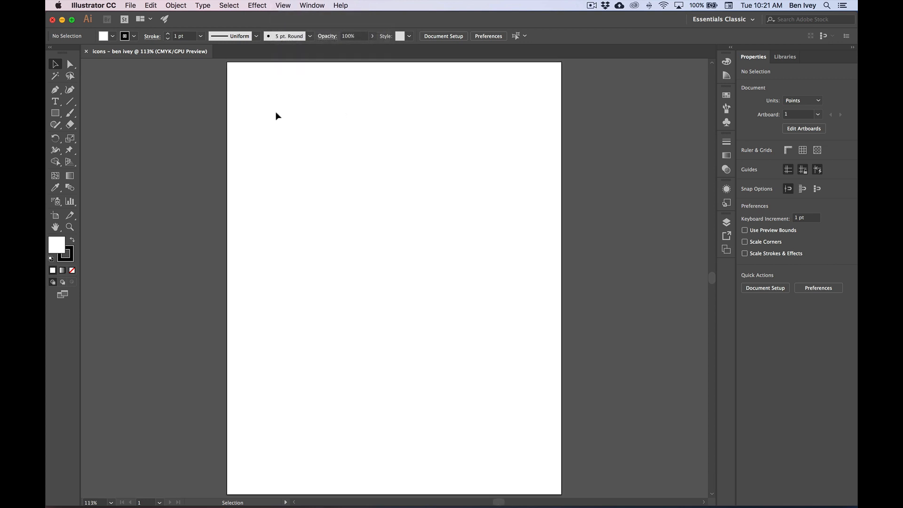
- Save the document in Adobe Illustrator format in the Camping folder inside the Desktop's ART 205 Work folder, accepting the Illustrator CC version options
left_click(131, 5)
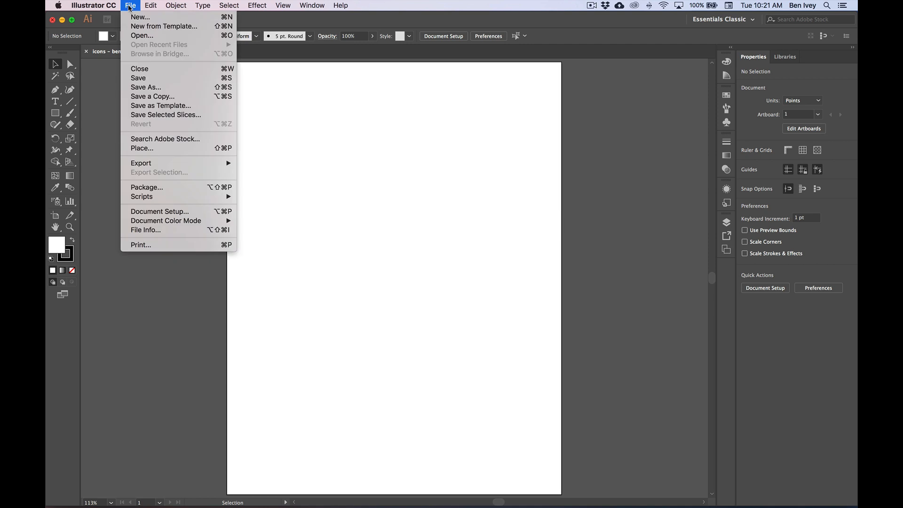
left_click(146, 88)
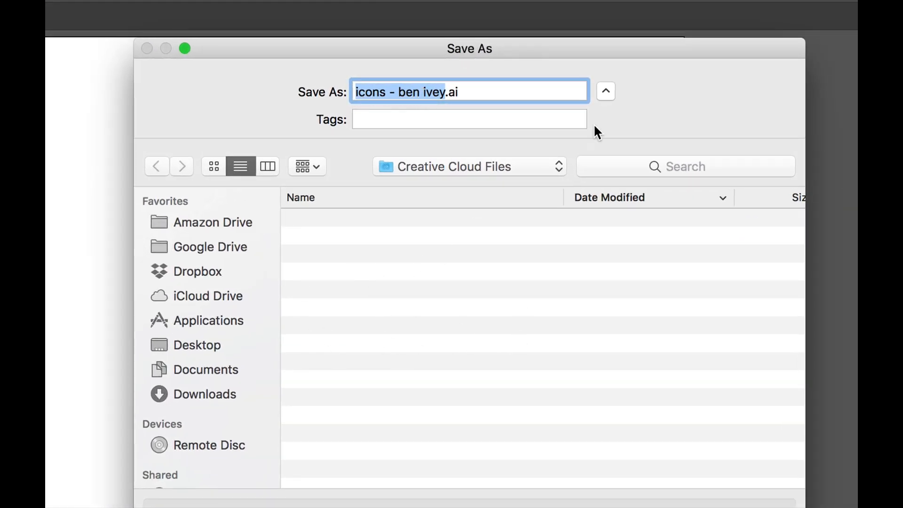
left_click(606, 93)
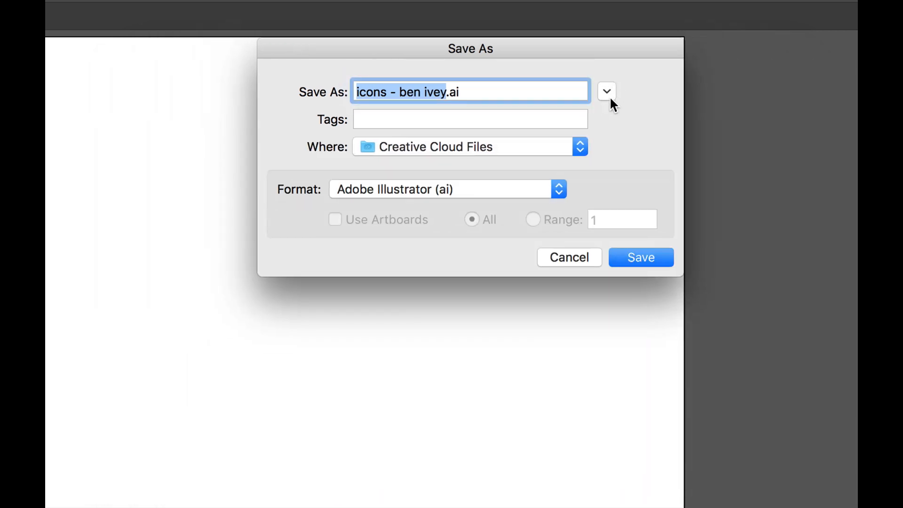
left_click(607, 92)
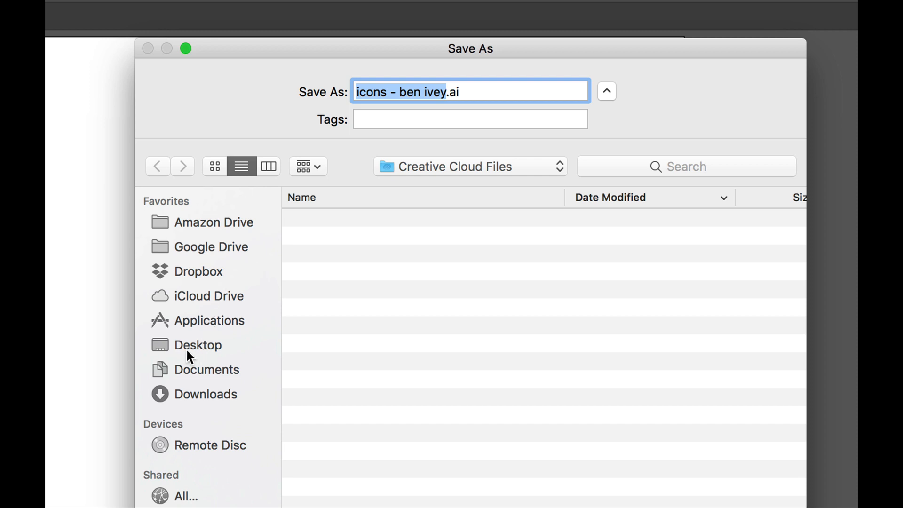
left_click(203, 351)
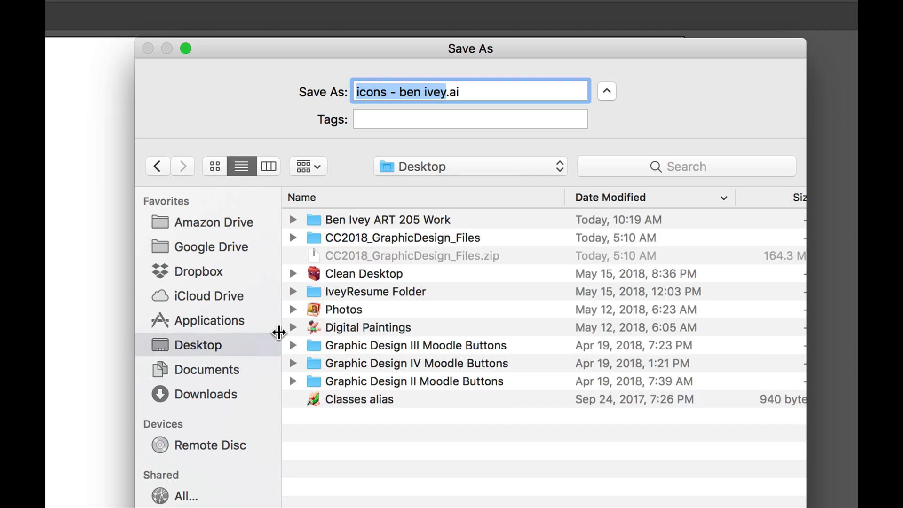
double_click(344, 219)
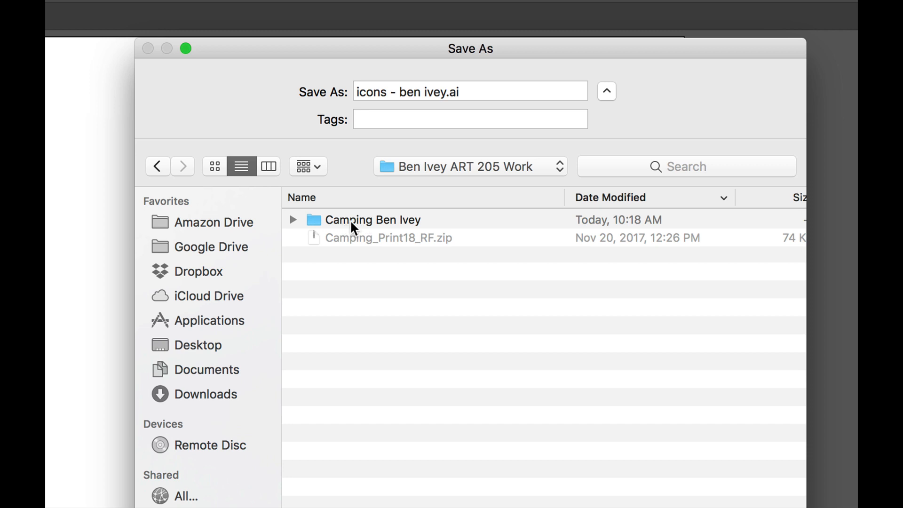
double_click(350, 219)
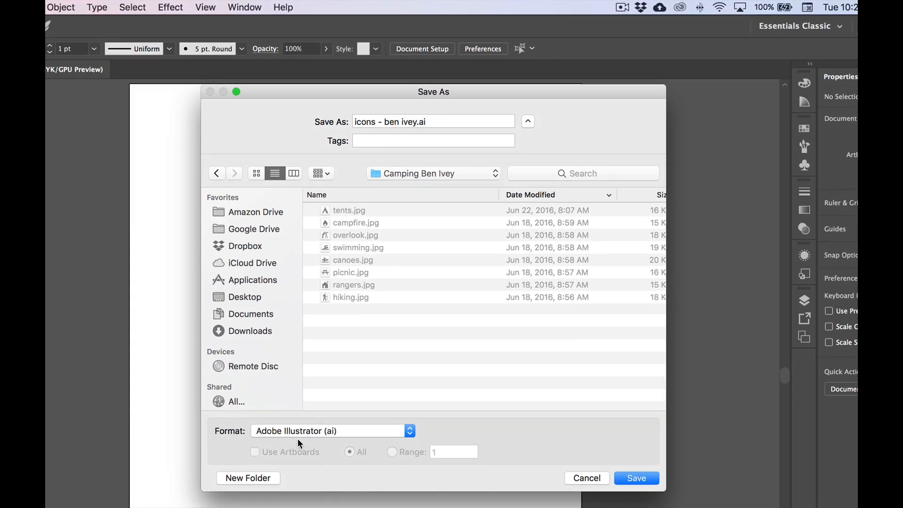
left_click(636, 476)
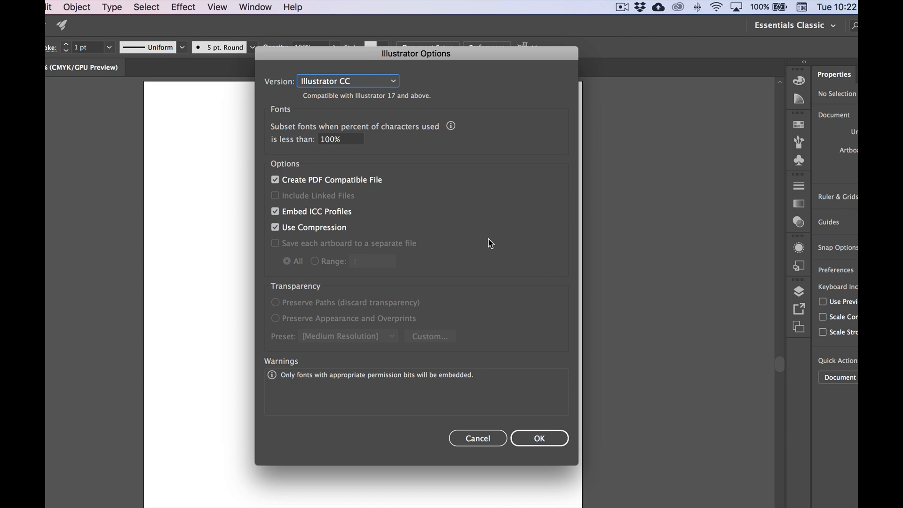
left_click(541, 442)
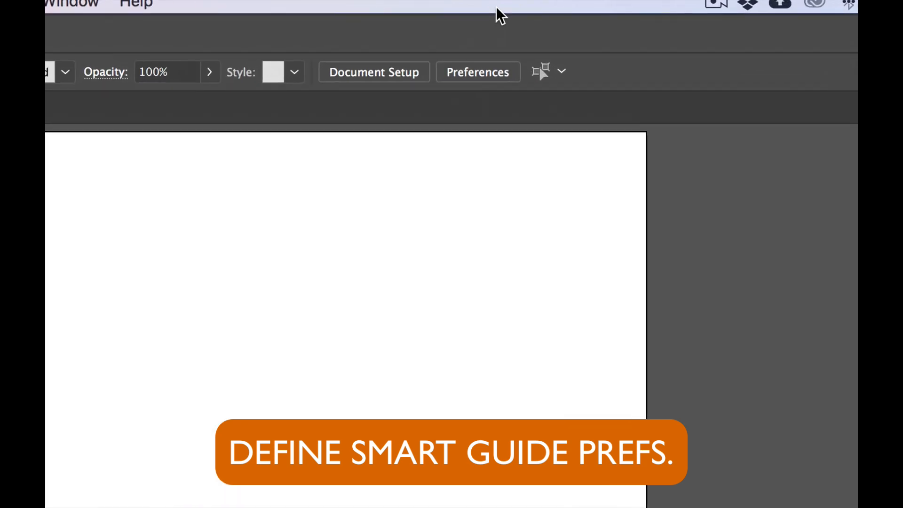
- Enable Transform Tools in the Smart Guides preferences and check that Smart Guides are turned on for the view
left_click(475, 73)
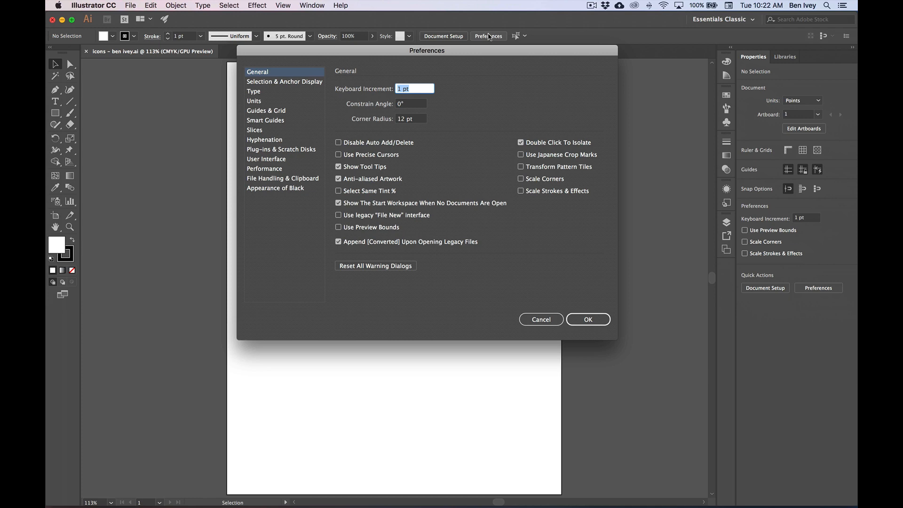
left_click(255, 121)
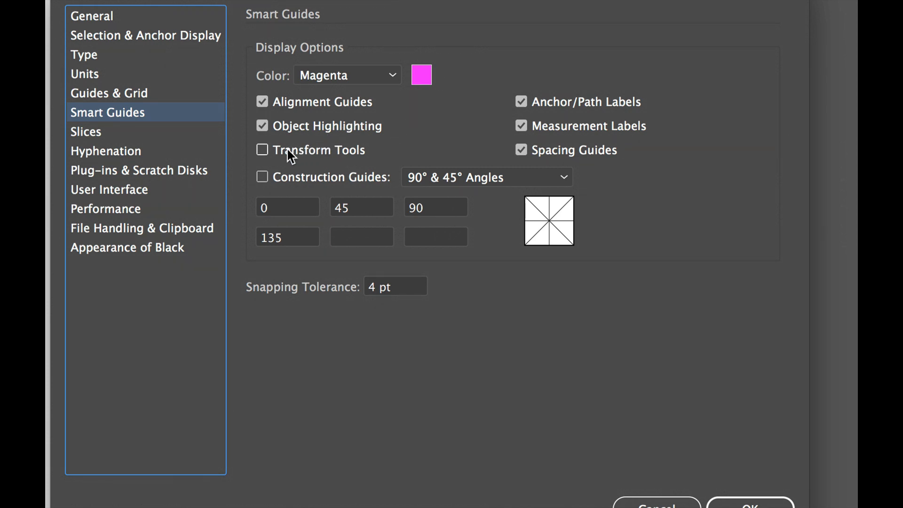
left_click(290, 154)
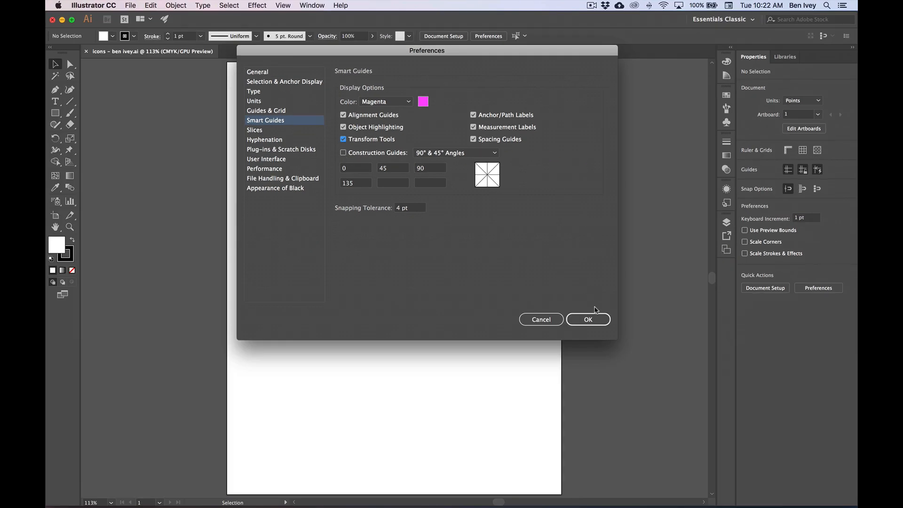
left_click(588, 320)
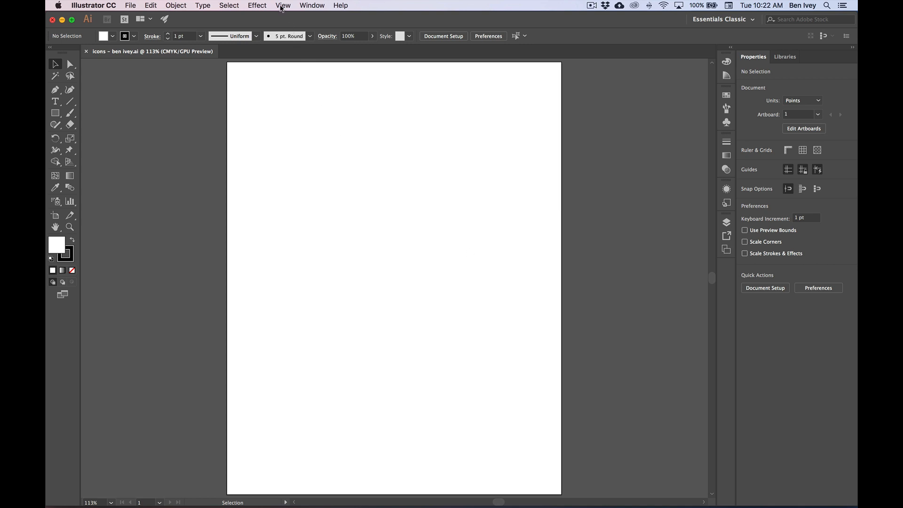
left_click(282, 5)
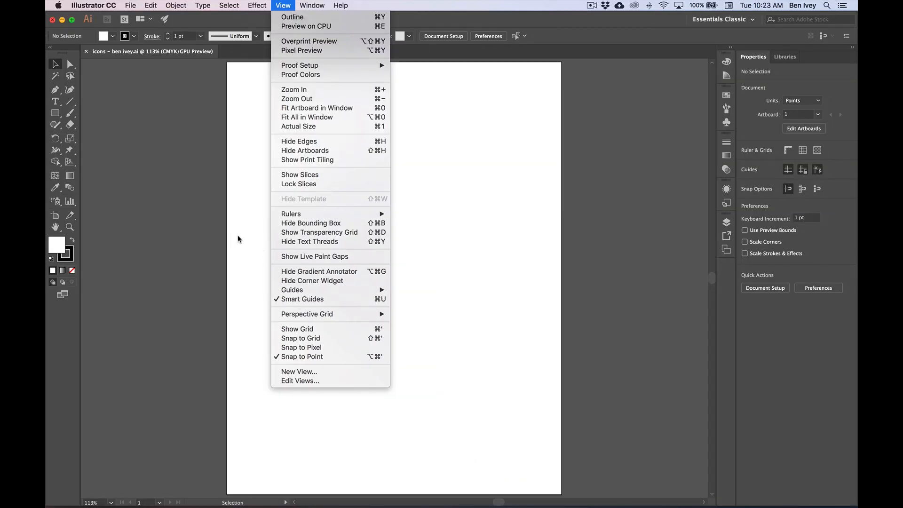
left_click(158, 158)
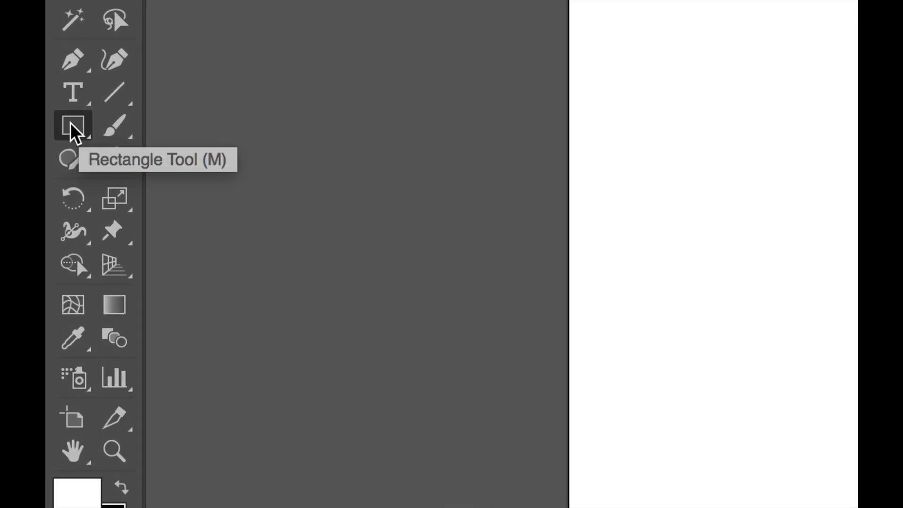
- Create a rounded rectangle on the artboard, 1.75 in wide and 1.75 in high, with a 12 pt corner radius
left_click(73, 126)
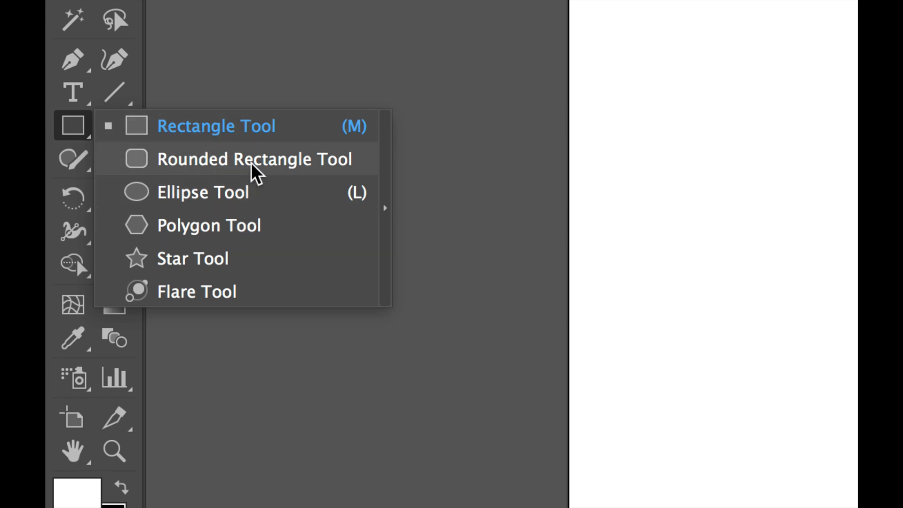
left_click(198, 159)
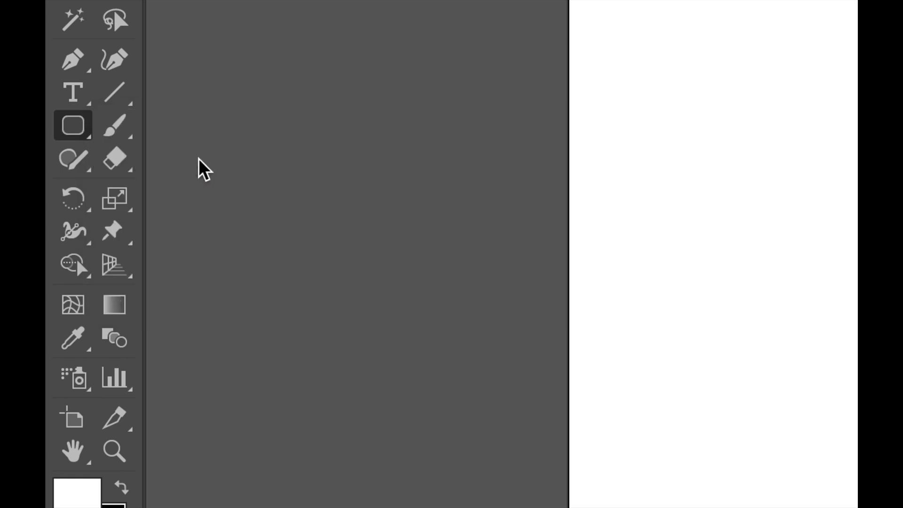
scroll(61, 489, "down", 5)
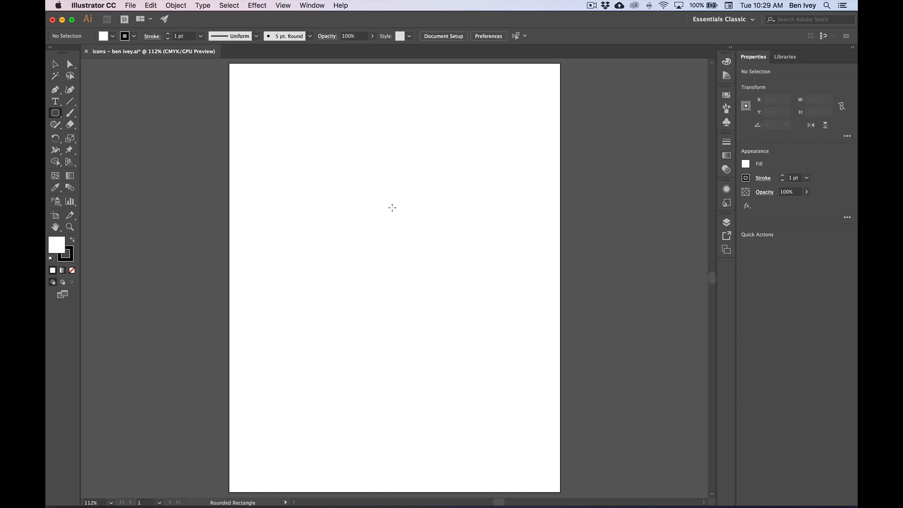
left_click(391, 208)
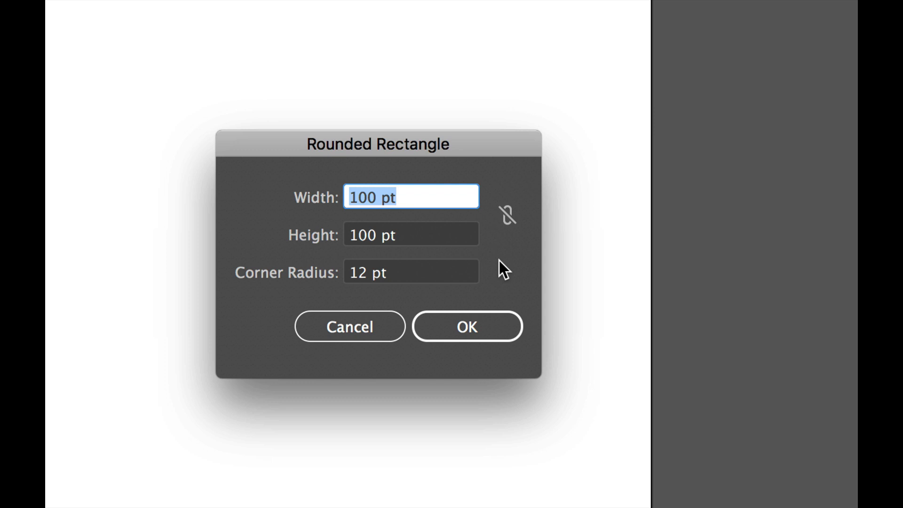
type("1.75")
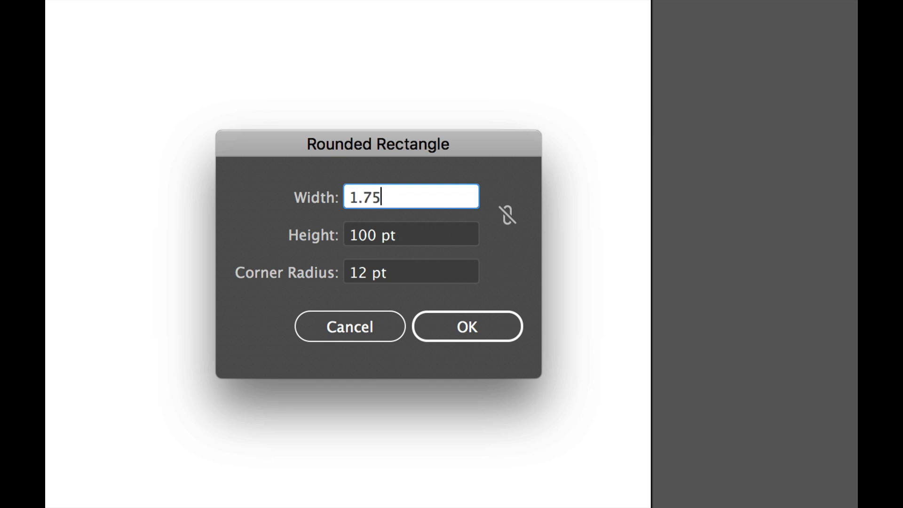
type("\"")
left_click(393, 235)
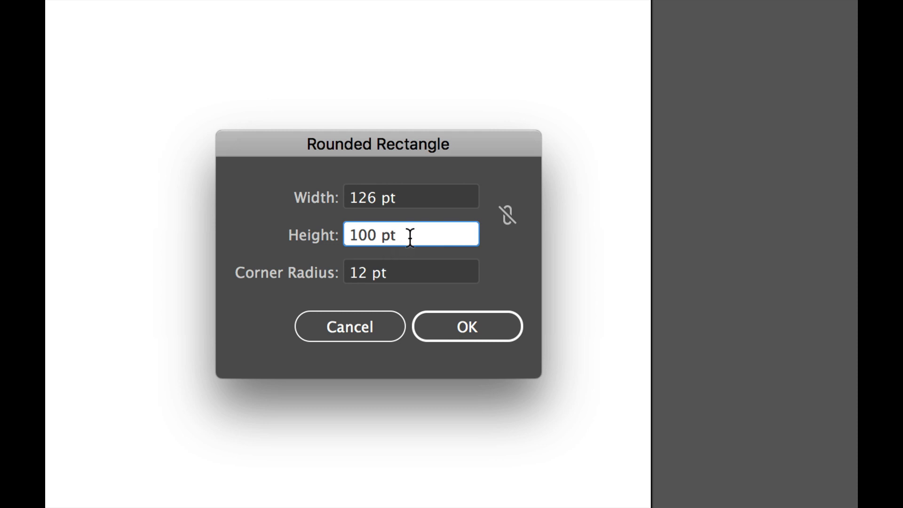
left_click_drag(408, 235, 331, 237)
type("1.75\"")
left_click(397, 272)
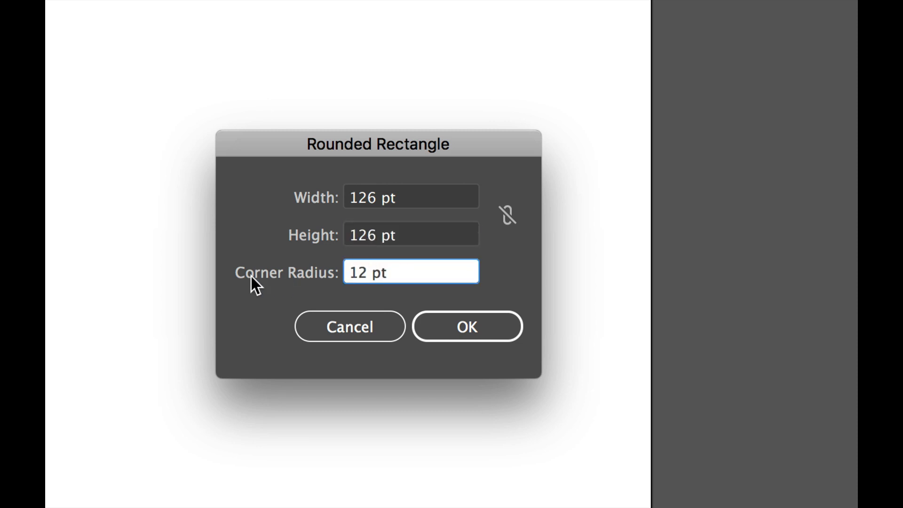
left_click(472, 320)
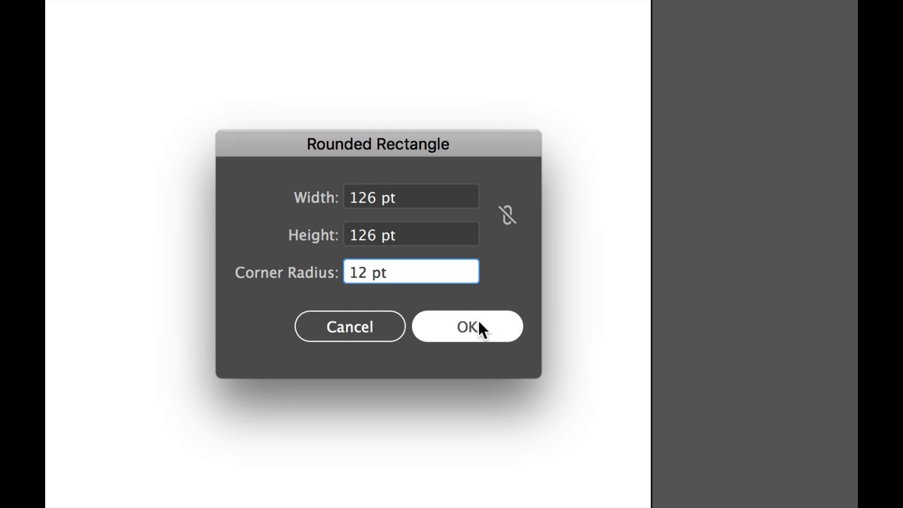
left_click(478, 324)
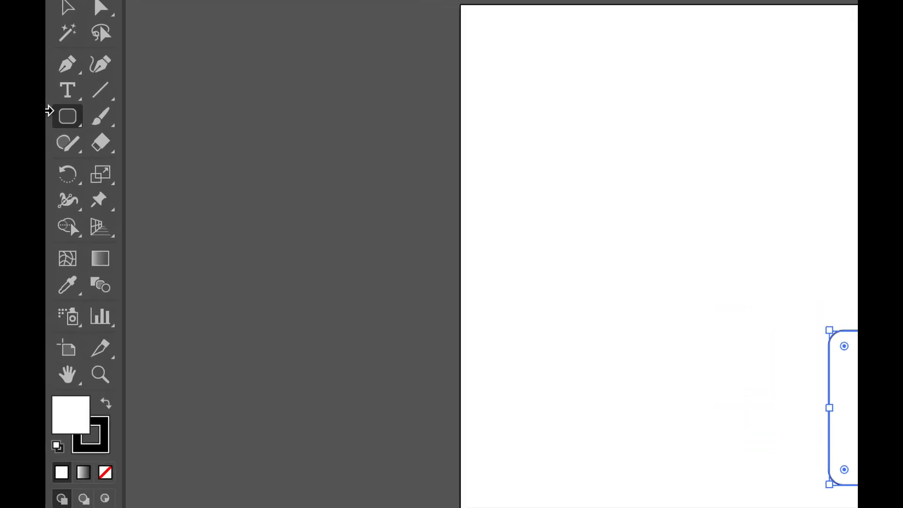
- Draw a 126 pt square beside the rounded rectangle, level with its upper edge, and round all its corners to about 12.5 pt
left_click_drag(51, 111, 194, 112)
left_click_drag(289, 120, 245, 121)
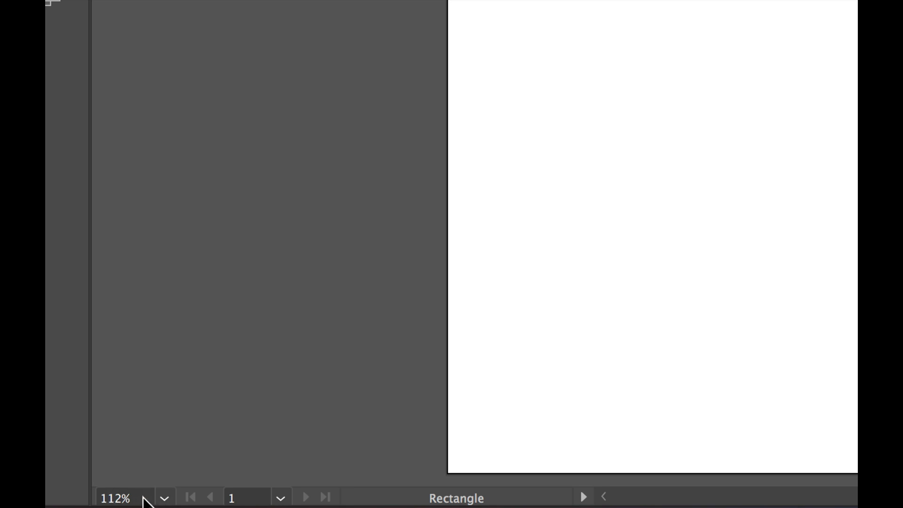
left_click(164, 498)
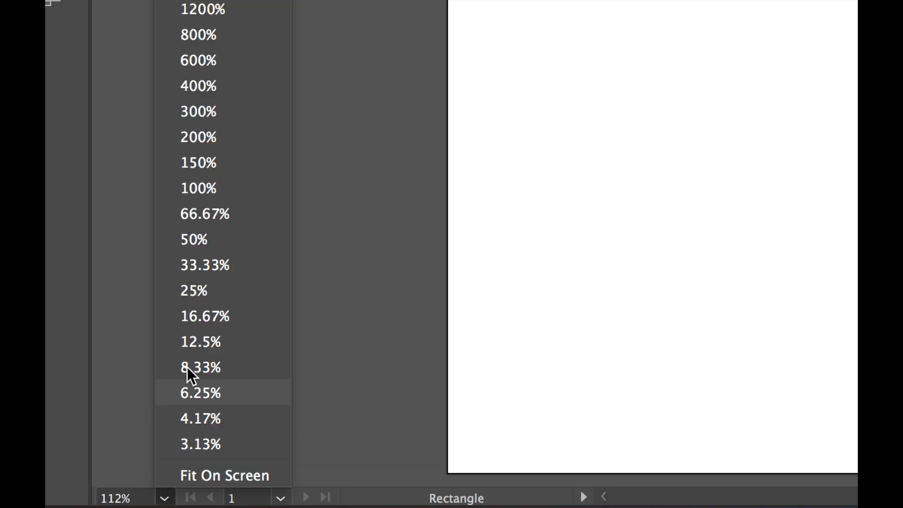
left_click(214, 136)
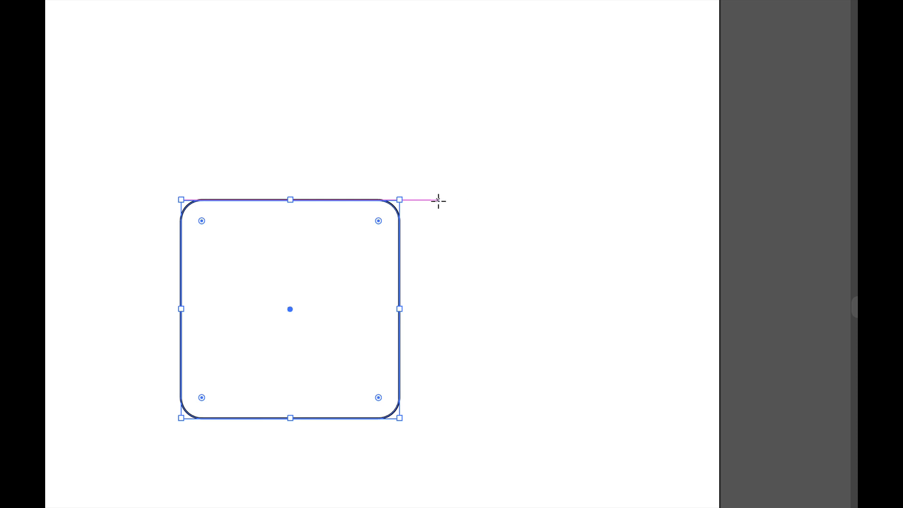
left_click_drag(438, 201, 527, 290)
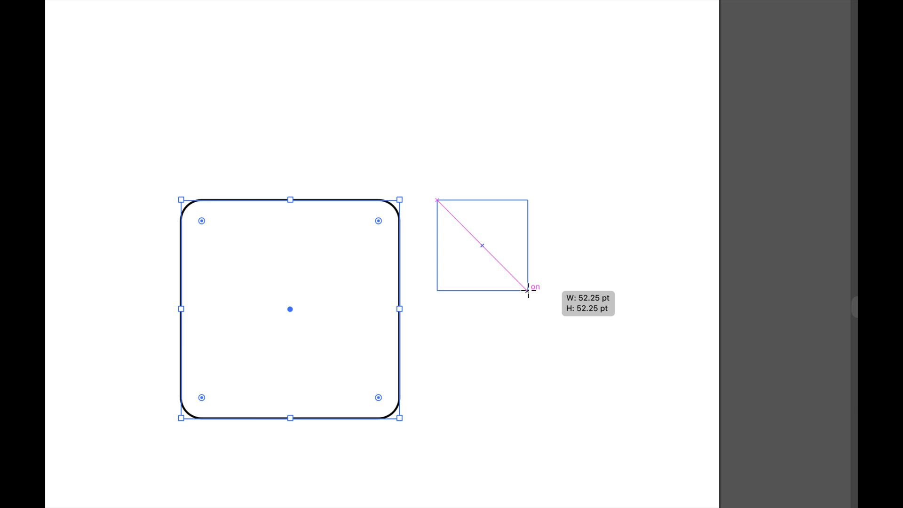
mouse_move(528, 290)
left_mouse_down()
mouse_move(578, 319)
mouse_move(580, 343)
mouse_move(662, 425)
mouse_move(657, 418)
left_mouse_up()
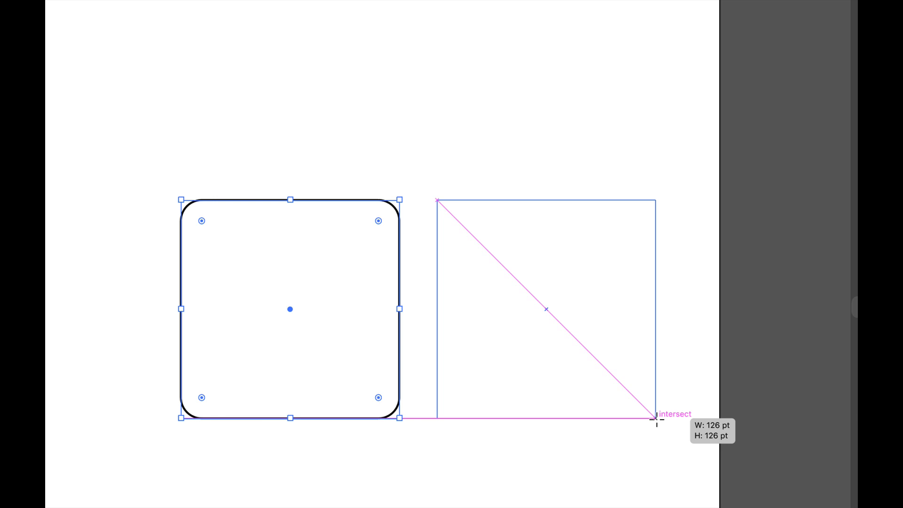
left_click_drag(657, 419, 656, 418)
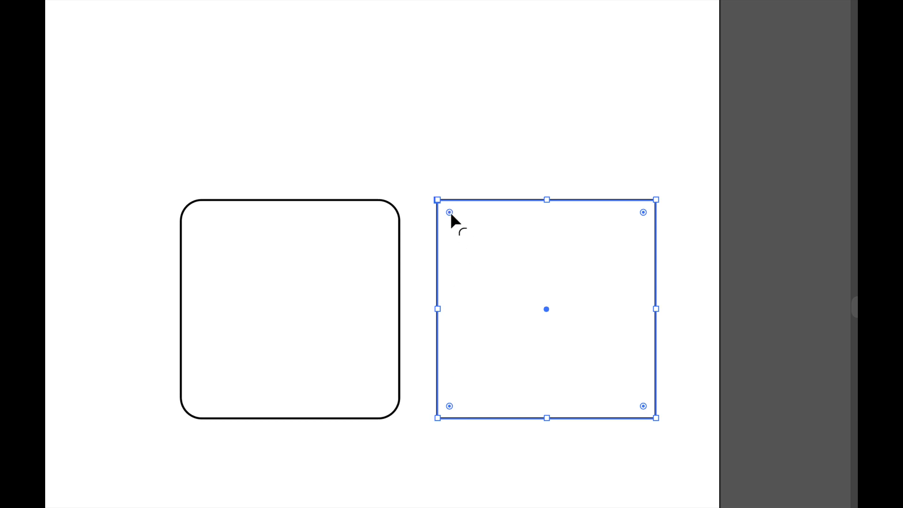
mouse_move(451, 211)
left_mouse_down()
mouse_move(491, 248)
mouse_move(458, 222)
left_mouse_up()
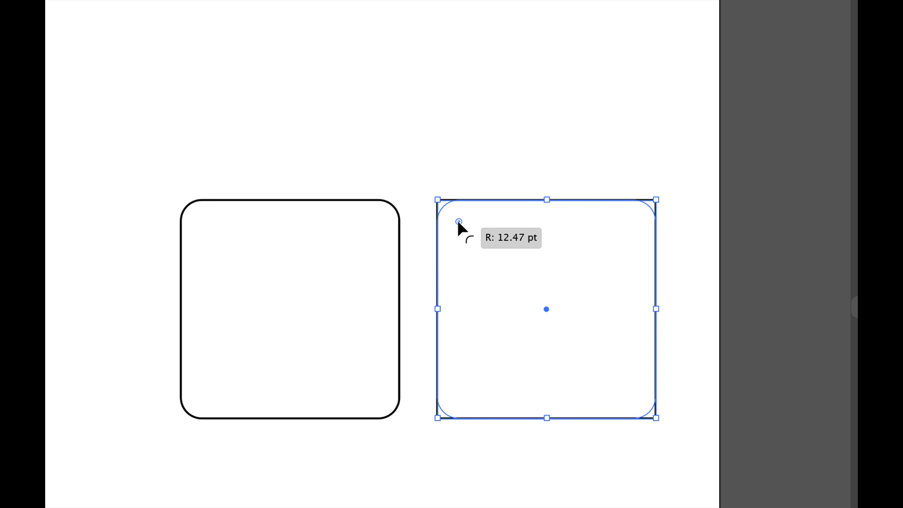
left_click_drag(458, 222, 457, 222)
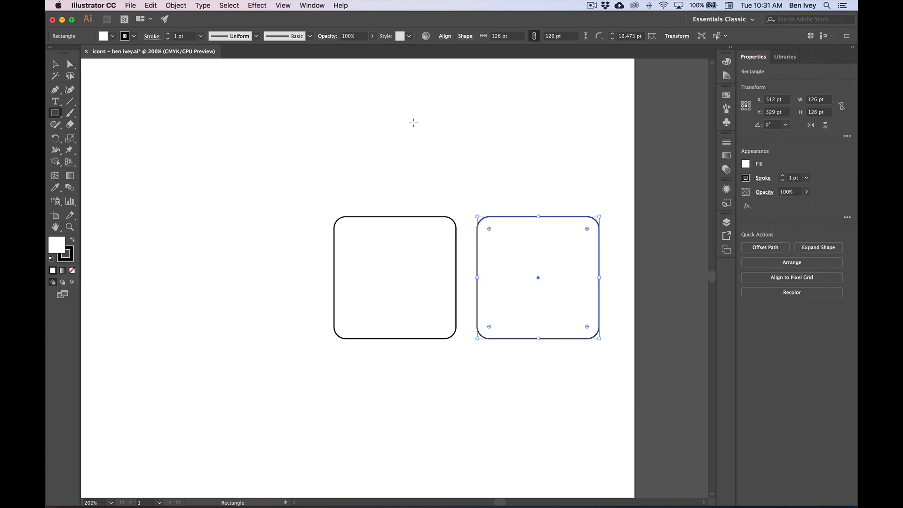
- Set all four corner radii of the second rounded square to 12 pt in its transform properties, and dock those properties out of the way
left_click(311, 5)
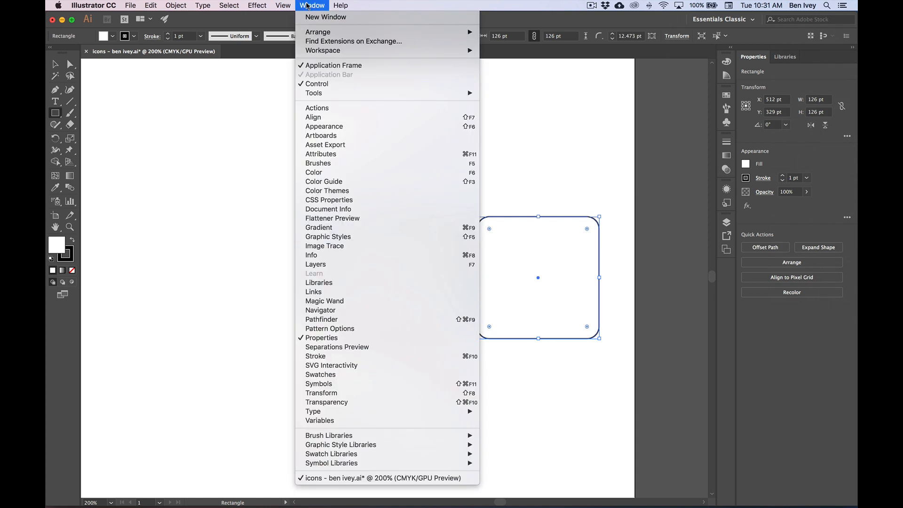
left_click(341, 394)
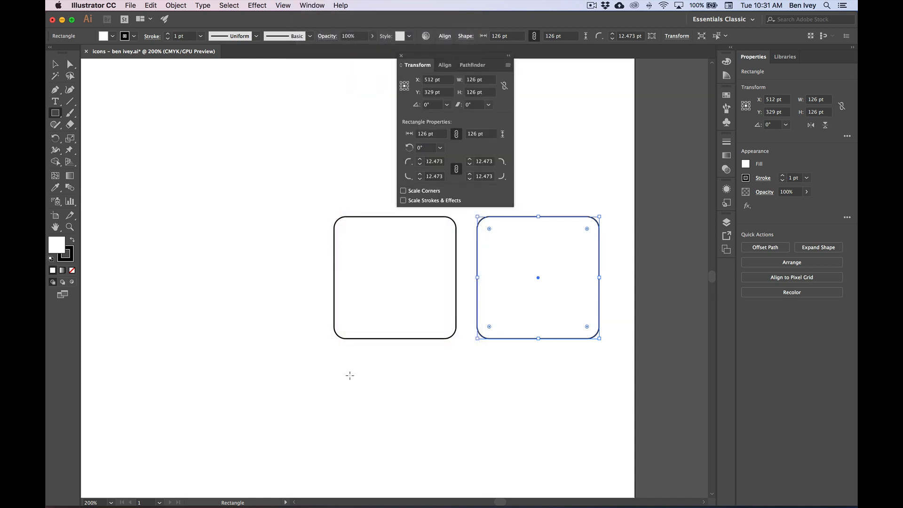
left_click_drag(410, 63, 616, 218)
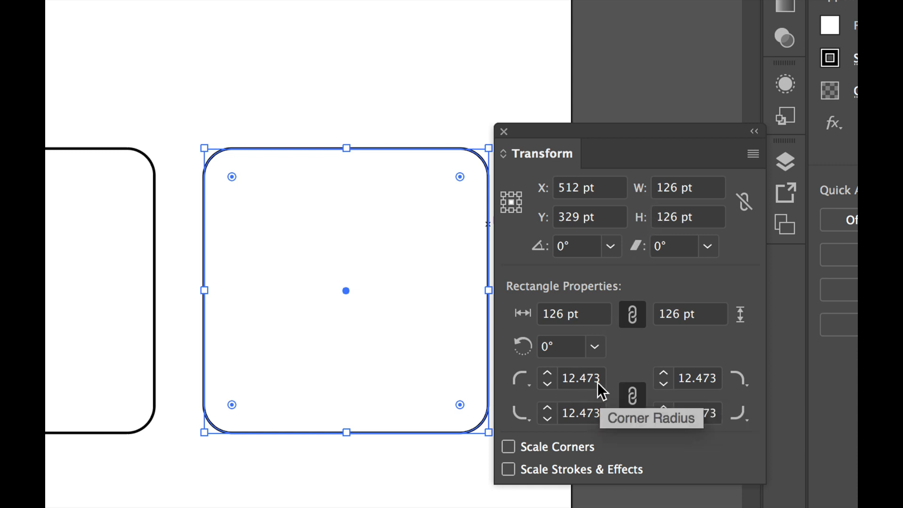
left_click(634, 396)
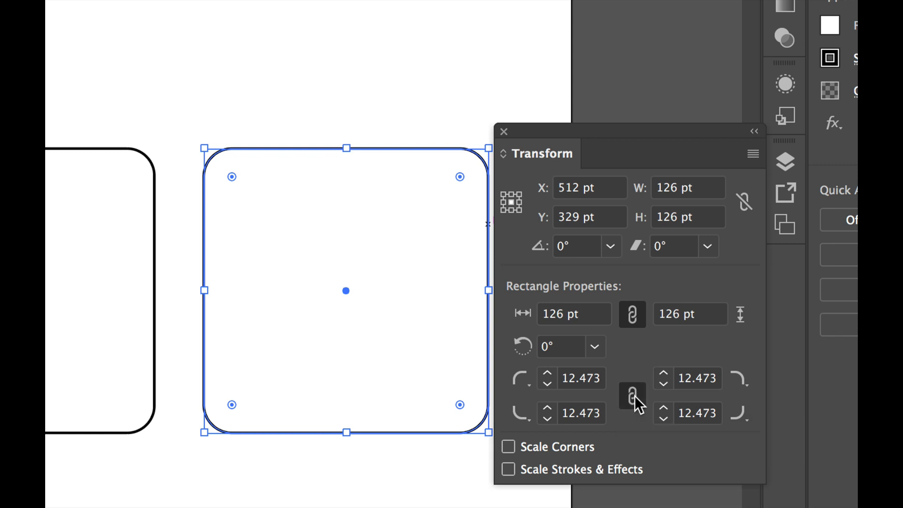
left_click(575, 380)
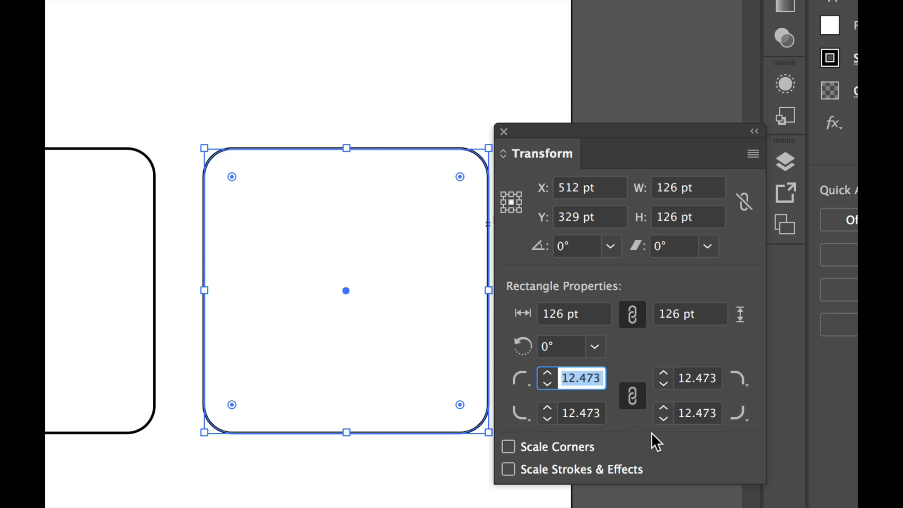
type("12")
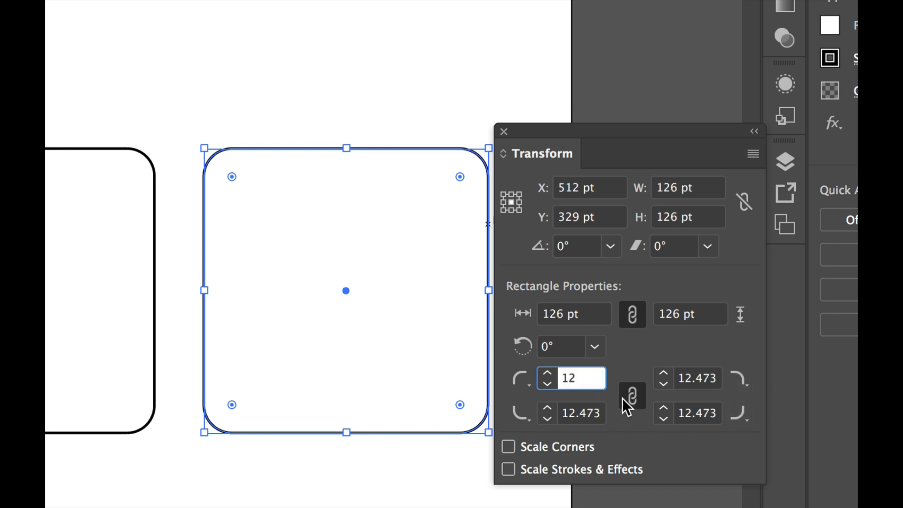
left_click(574, 414)
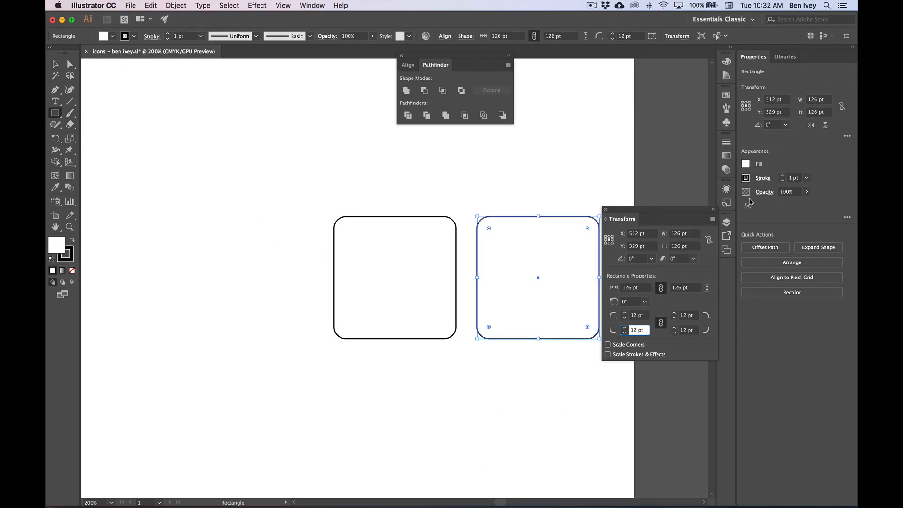
left_click_drag(616, 213, 726, 284)
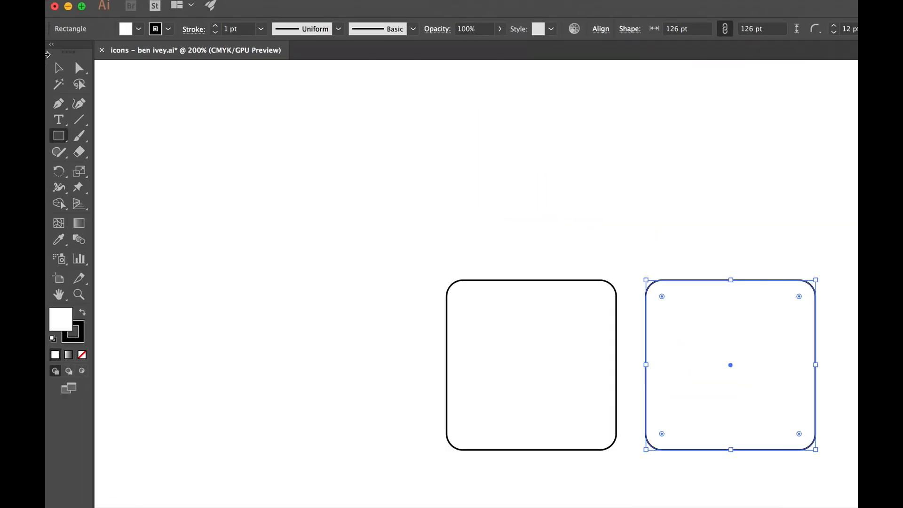
- Duplicate the second rounded square horizontally, level with the others and spaced by the same gap as the first two
left_click(70, 81)
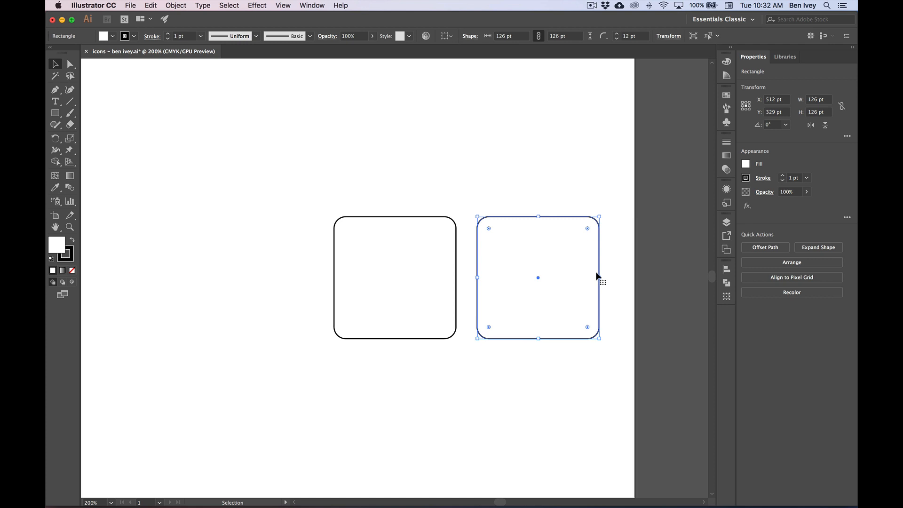
scroll(598, 278, "right", 3)
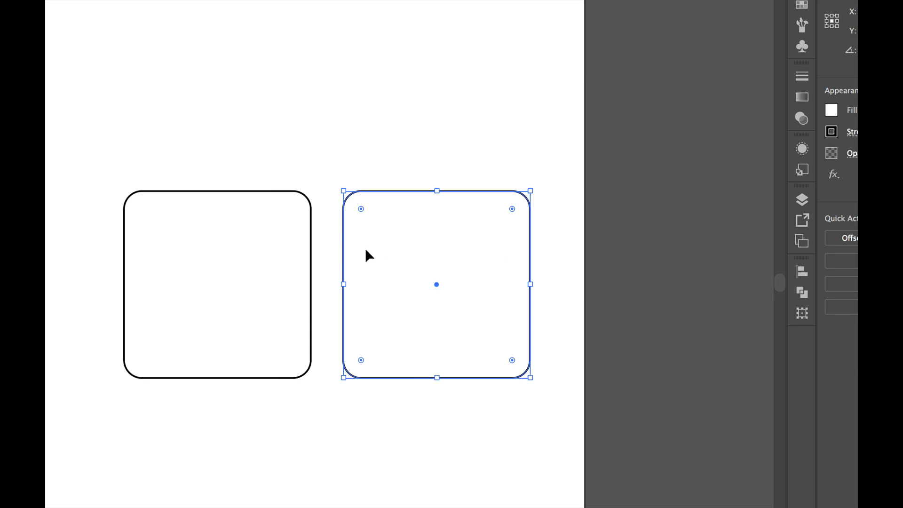
left_click_drag(366, 250, 585, 251)
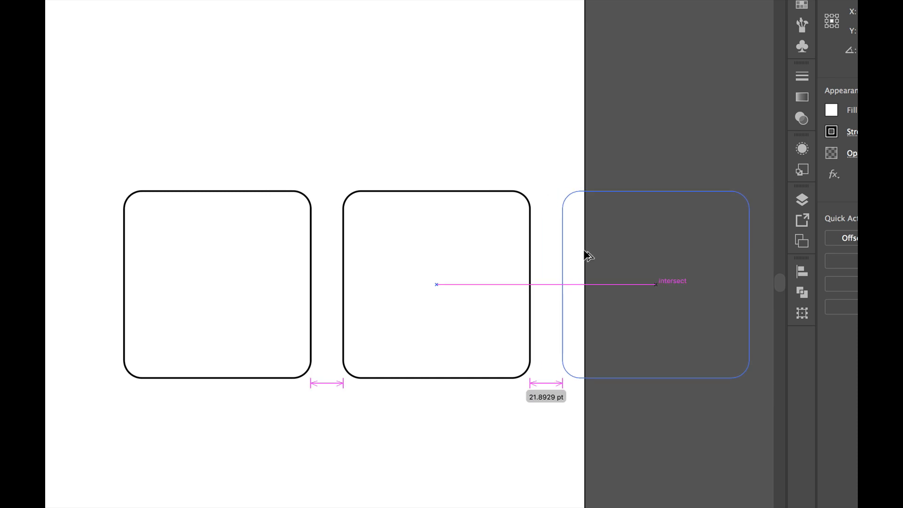
left_click_drag(585, 251, 585, 251)
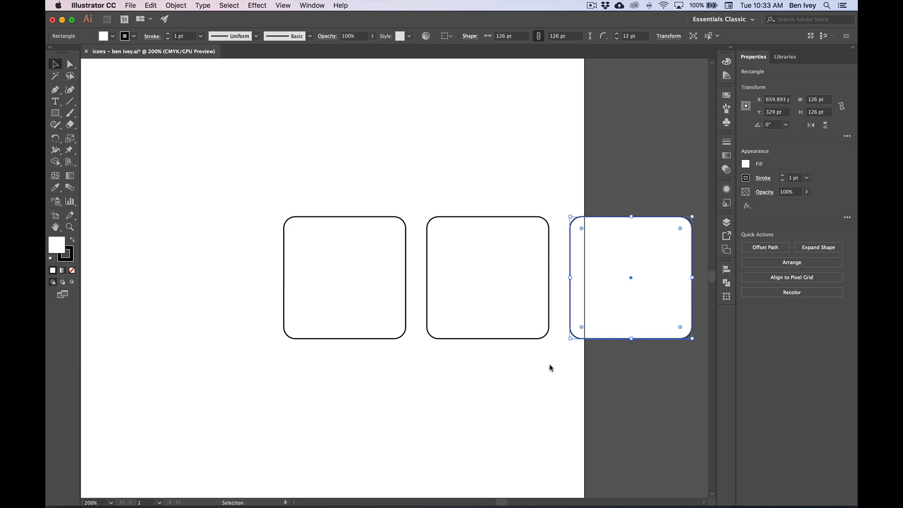
- Select the first rounded square and hide the corner widgets
left_click(345, 241)
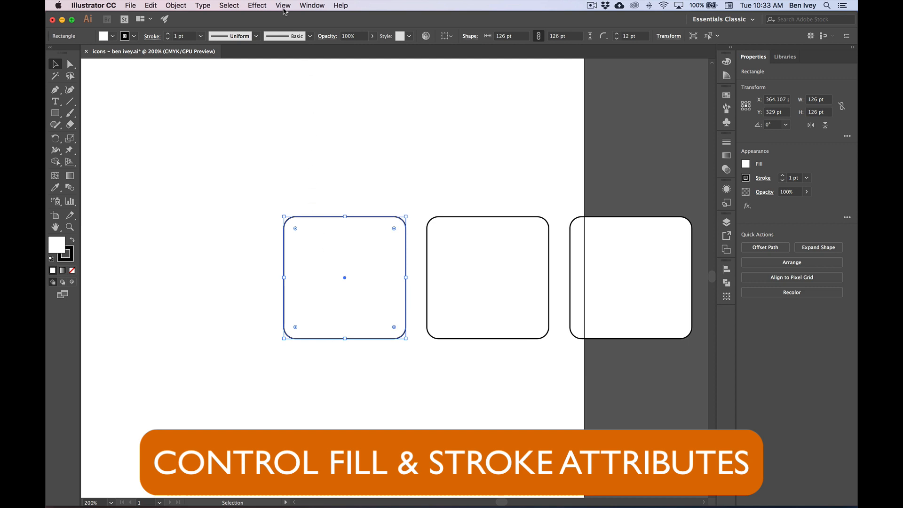
left_click(283, 6)
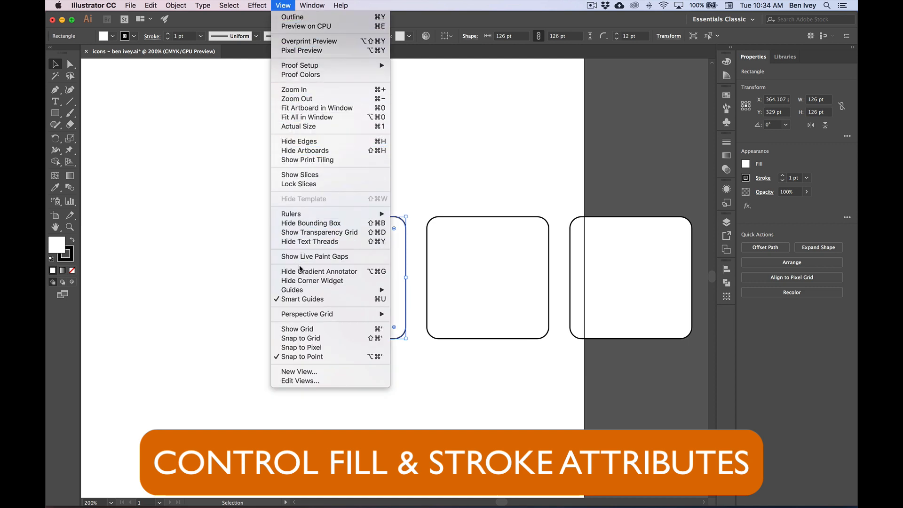
left_click(301, 280)
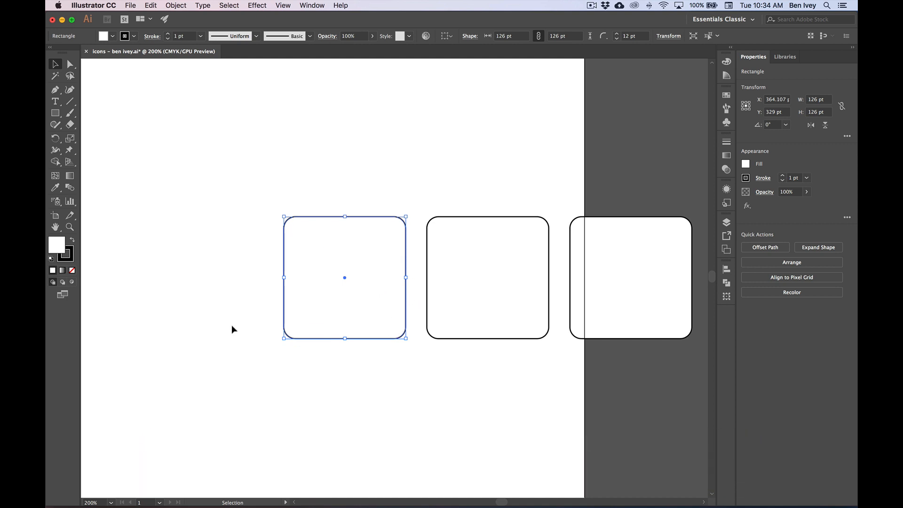
- Show the color swatches floating beside the first rounded square and enlarge them so every swatch row fits
left_click(317, 5)
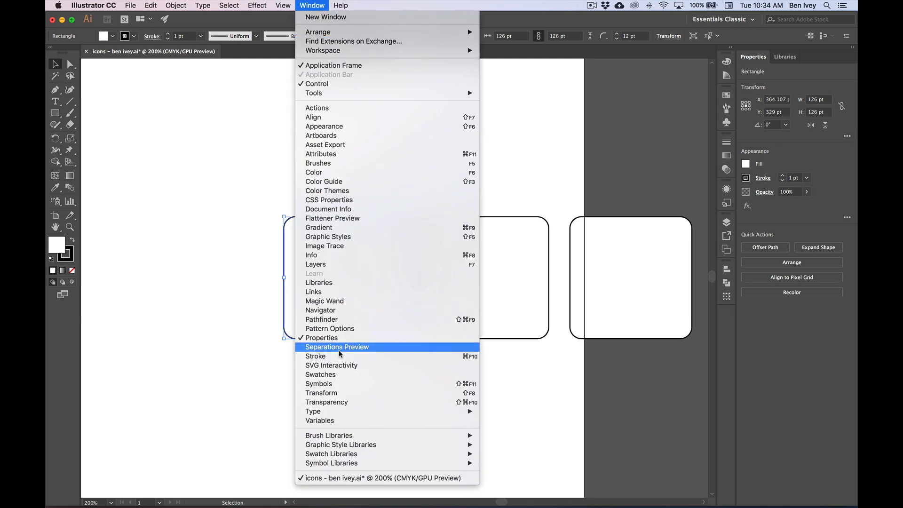
left_click(320, 374)
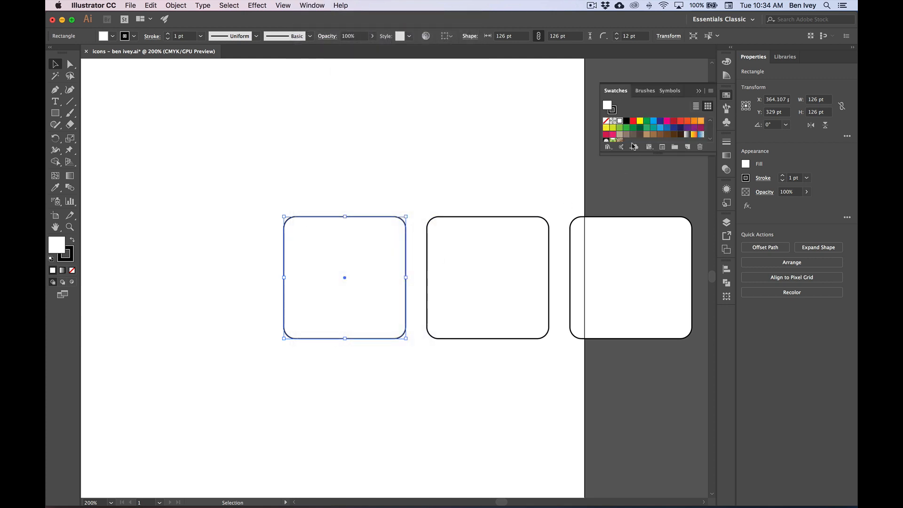
mouse_move(616, 90)
left_mouse_down()
mouse_move(537, 213)
mouse_move(411, 230)
left_mouse_up()
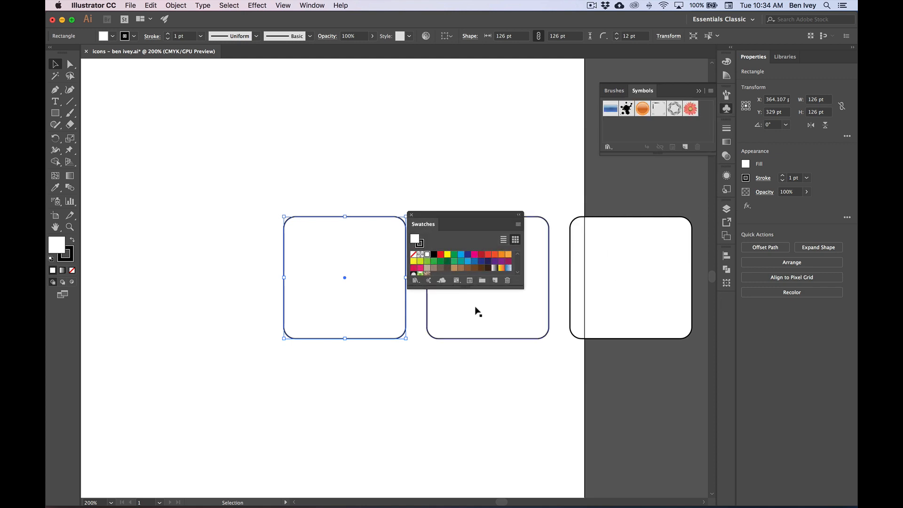
left_click_drag(468, 286, 468, 333)
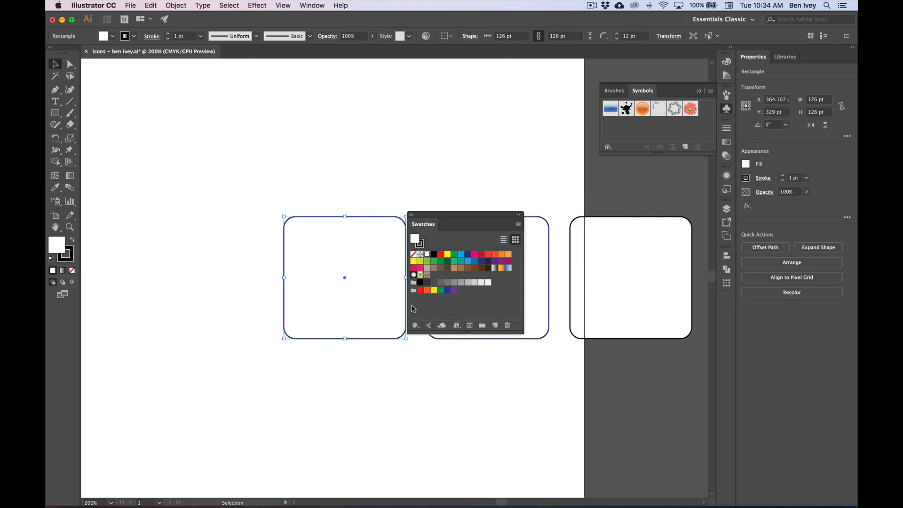
left_click_drag(436, 224, 444, 229)
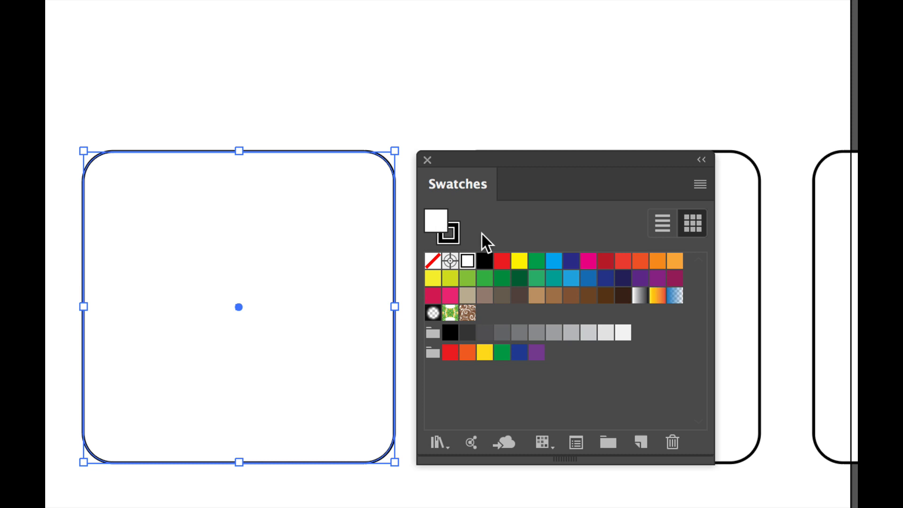
- Give the first rounded square a light brown stroke and a black fill from the swatches
left_click(457, 230)
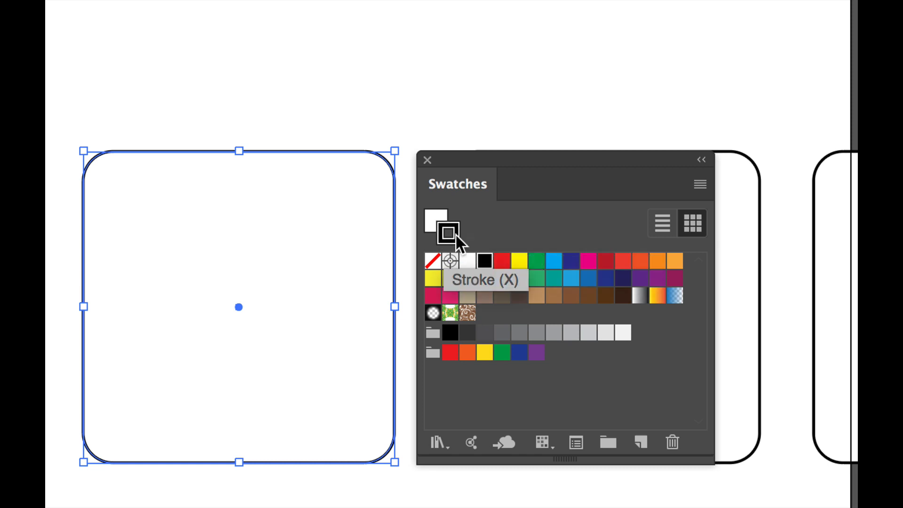
left_click(536, 298)
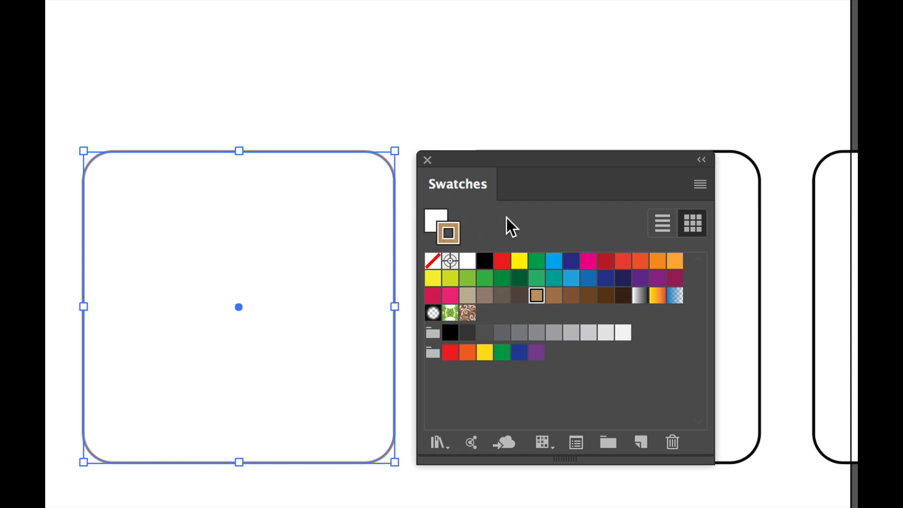
left_click(430, 210)
left_click(486, 262)
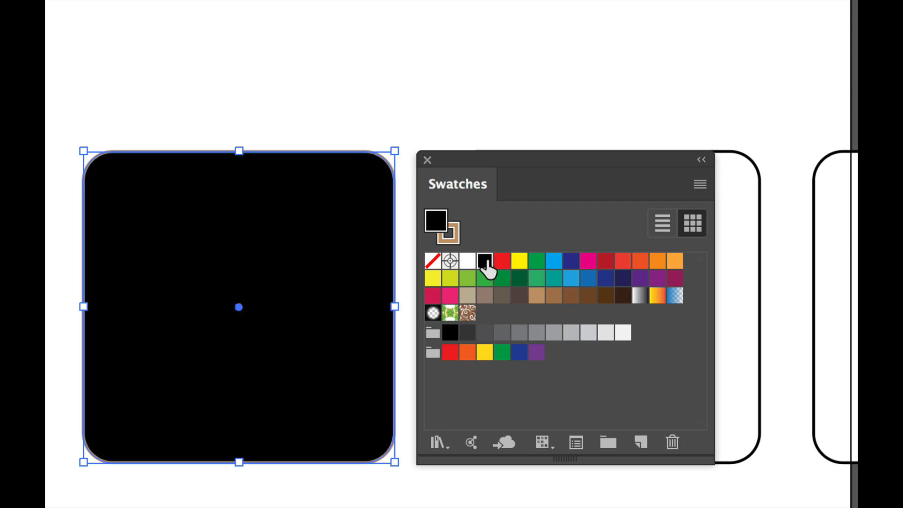
left_click_drag(487, 262, 500, 233)
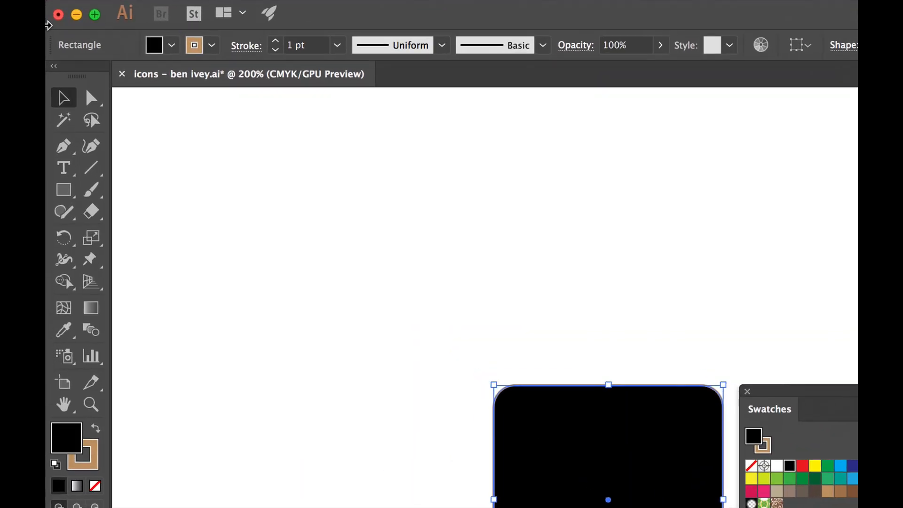
- Check the fill and stroke color choices for the first rounded square, and raise its stroke weight to 3 pt
left_click(171, 46)
left_click(172, 46)
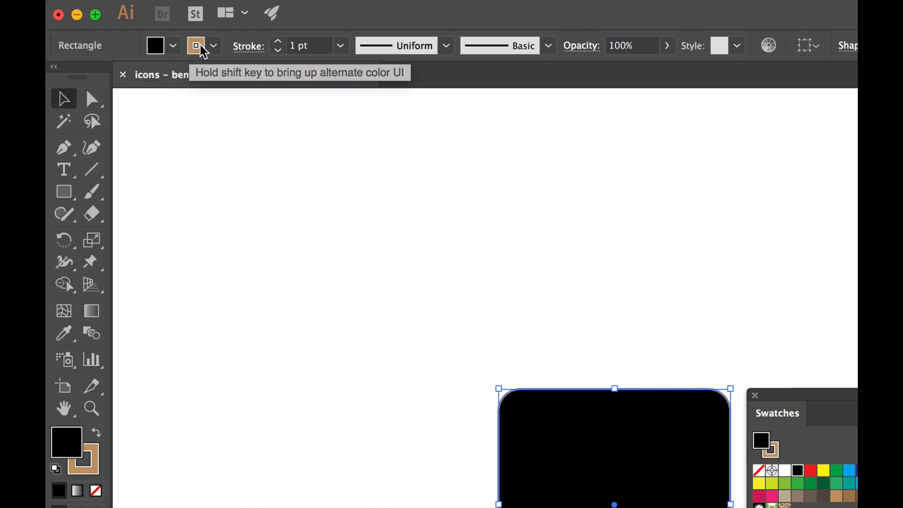
left_click(215, 48)
left_click(216, 50)
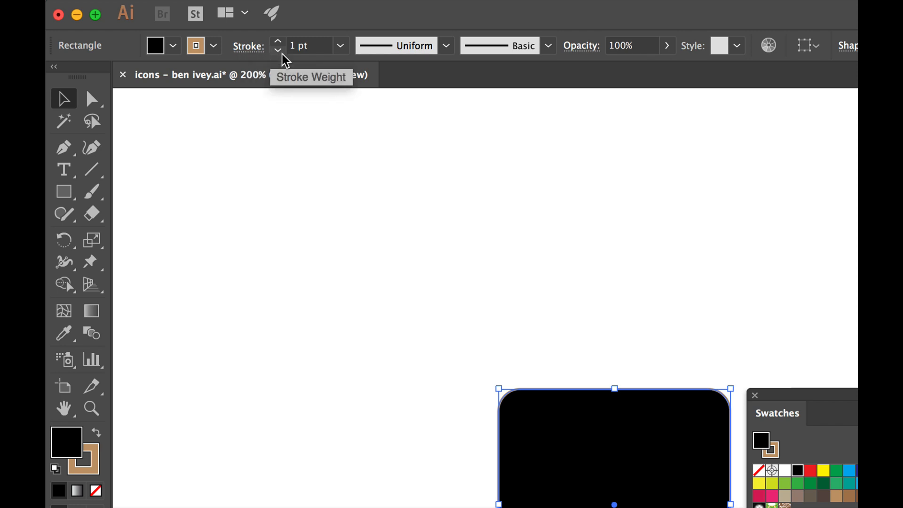
left_click(279, 42)
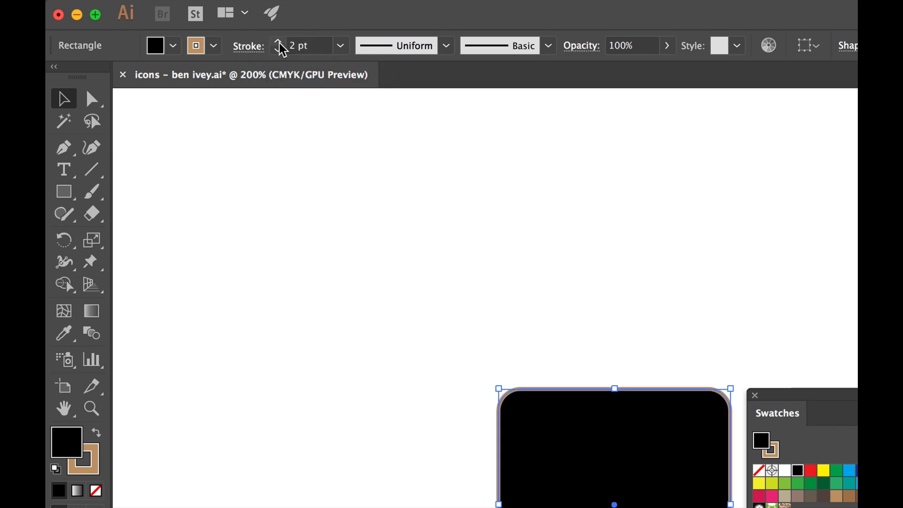
left_click(278, 43)
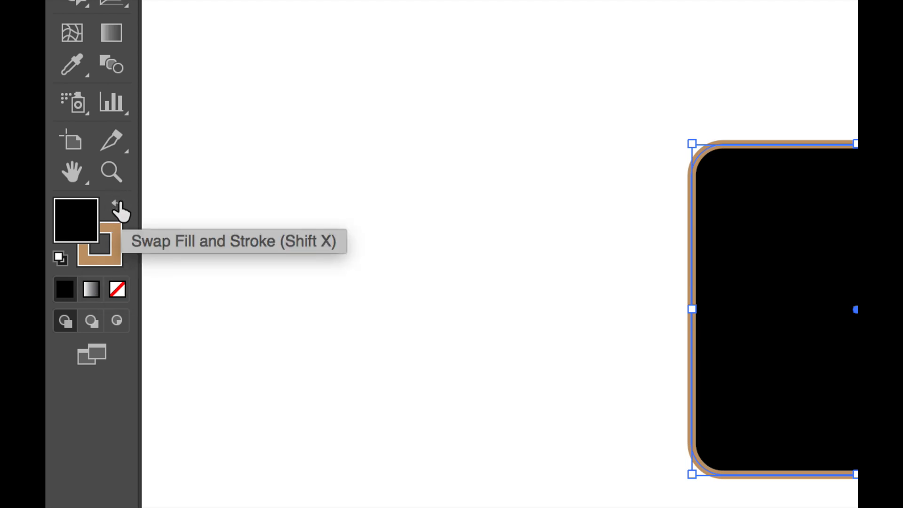
- Swap the first rounded square's fill and stroke colors, and dock the swatches and collapse the symbols to clear the workspace
left_click(118, 206)
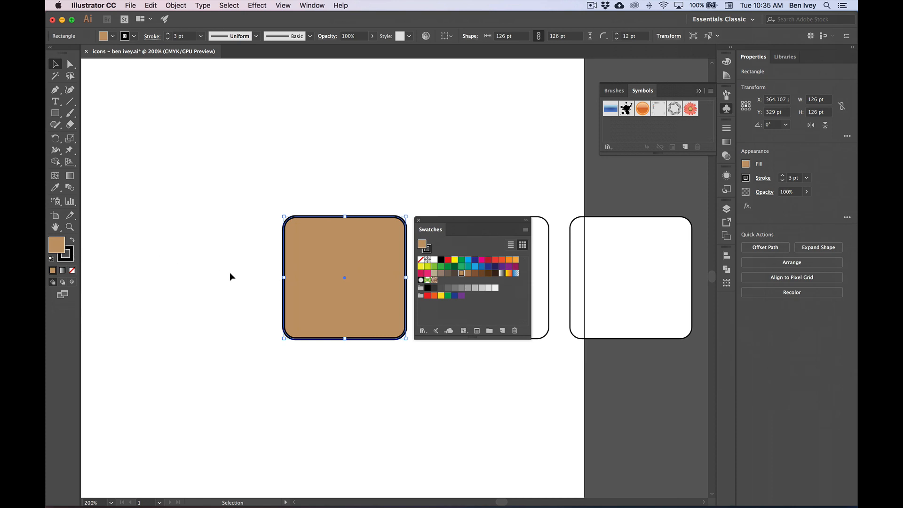
left_click_drag(426, 228, 726, 303)
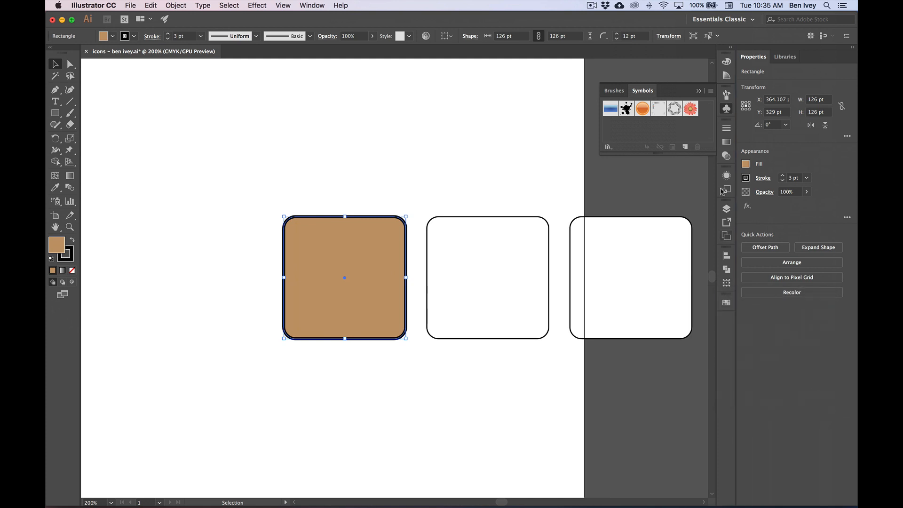
left_click(727, 110)
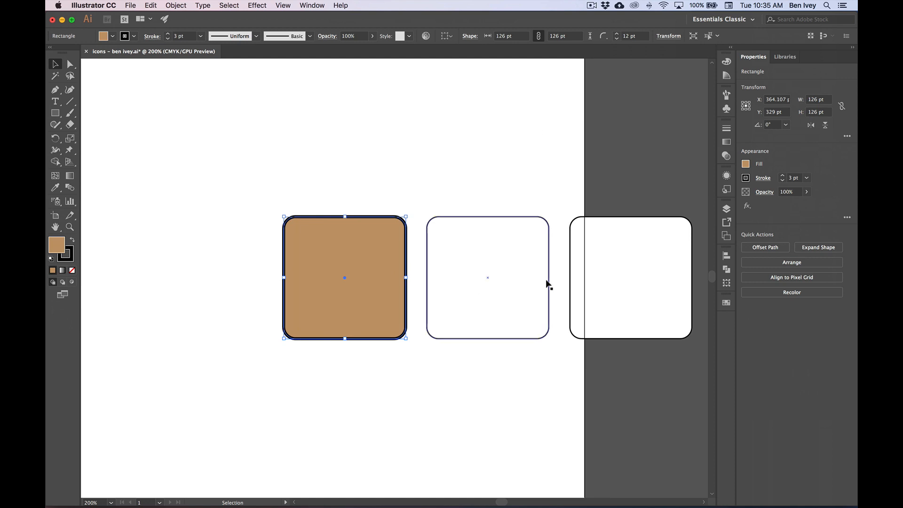
- Float the object properties beside the second rounded square and give that square a light brown fill
left_click(493, 260)
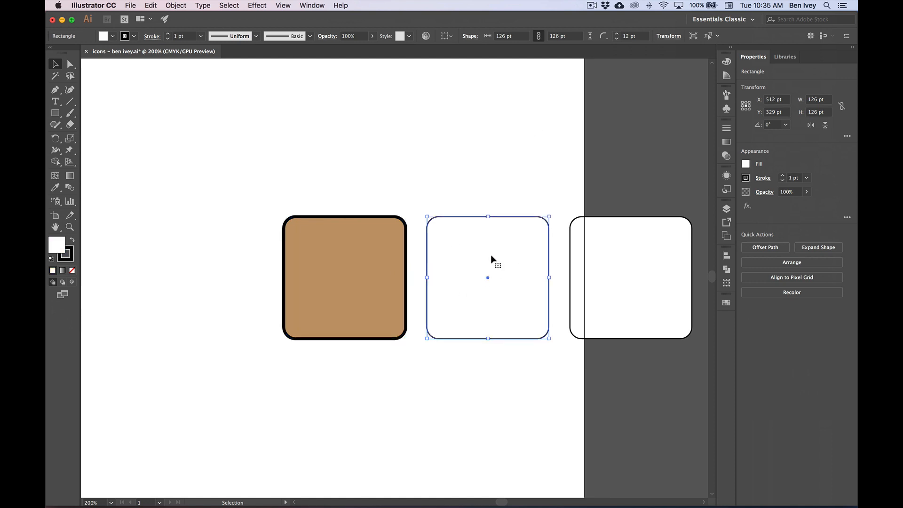
scroll(492, 261, "right", 2)
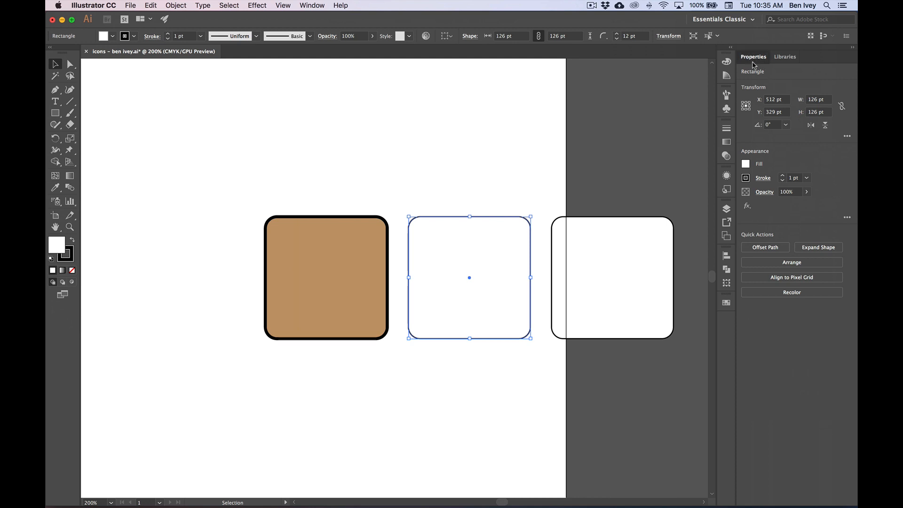
left_click_drag(754, 56, 568, 177)
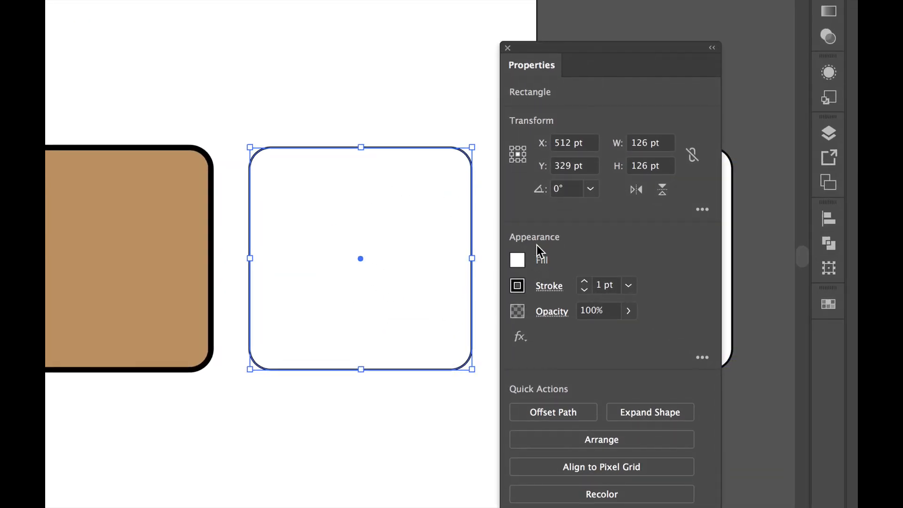
left_click(516, 260)
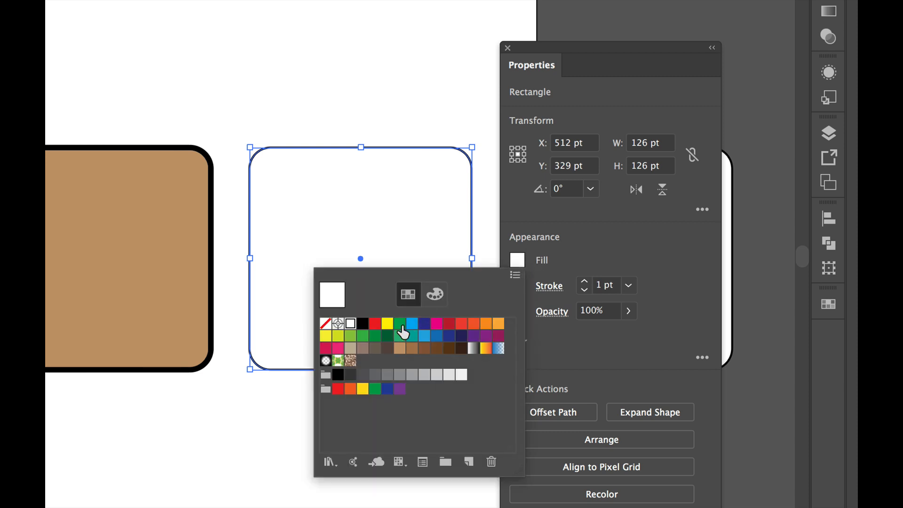
left_click(402, 352)
left_click(569, 269)
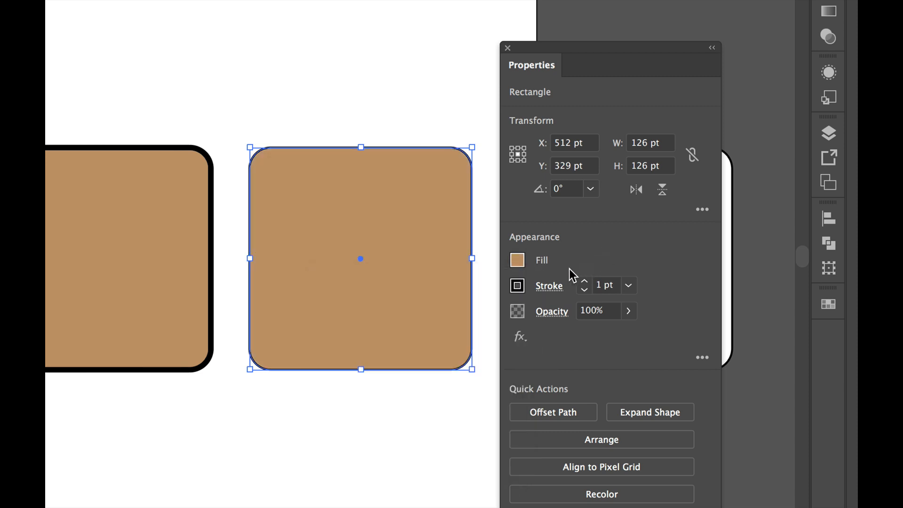
- Check the second rounded square's black stroke, raise its weight to 3 pt, and dock the object properties again
left_click(518, 286)
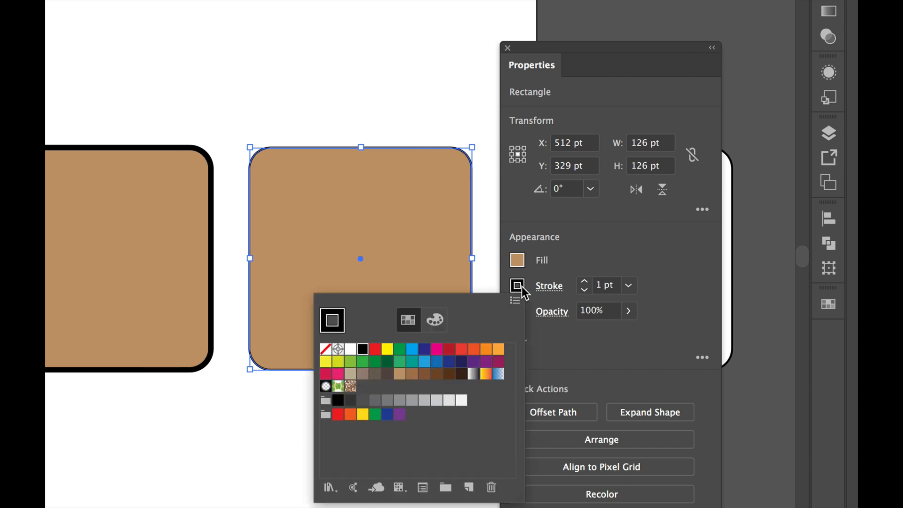
left_click(578, 250)
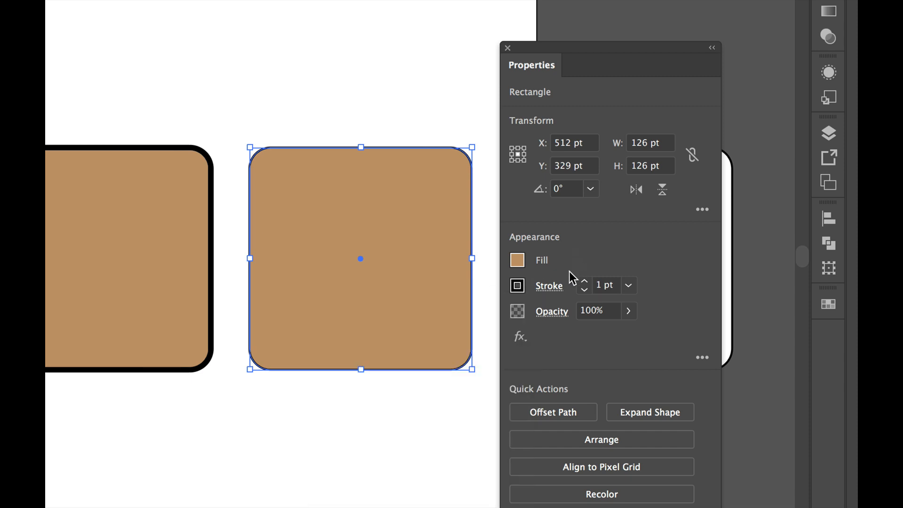
left_click(584, 281)
left_click(584, 281)
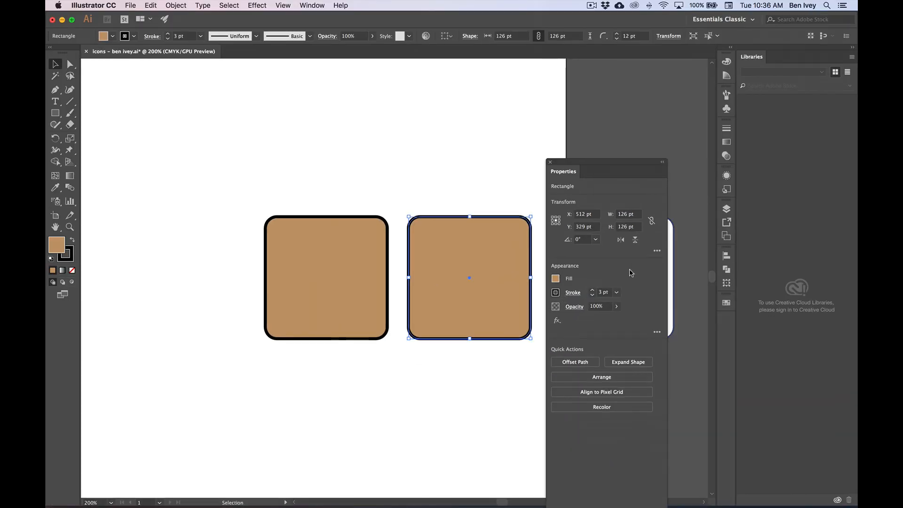
left_click_drag(564, 176, 757, 57)
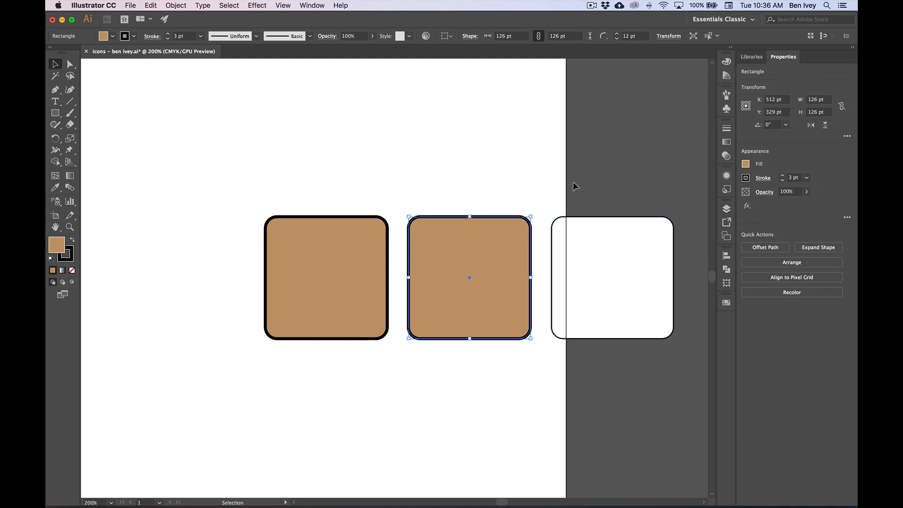
- Copy the second square's fill and stroke to the third rounded square with the Eyedropper, and deselect it
scroll(573, 182, "right", 4)
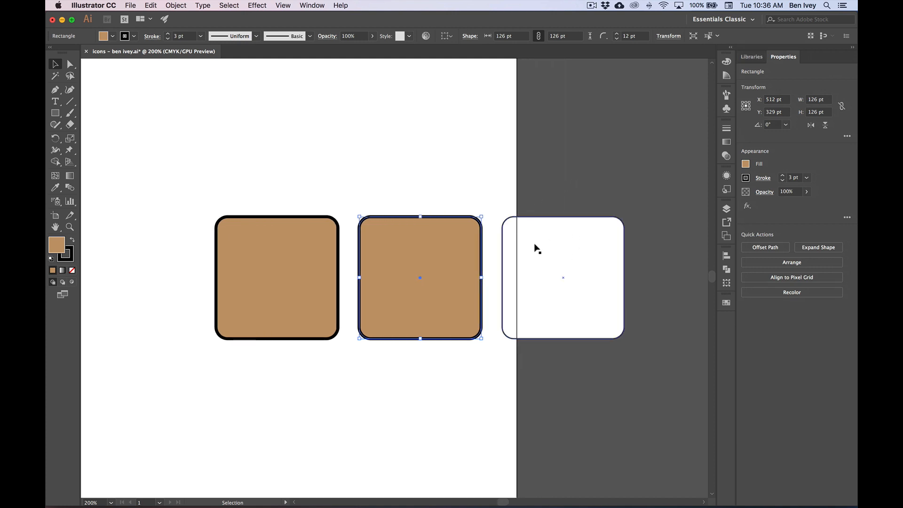
left_click(569, 256)
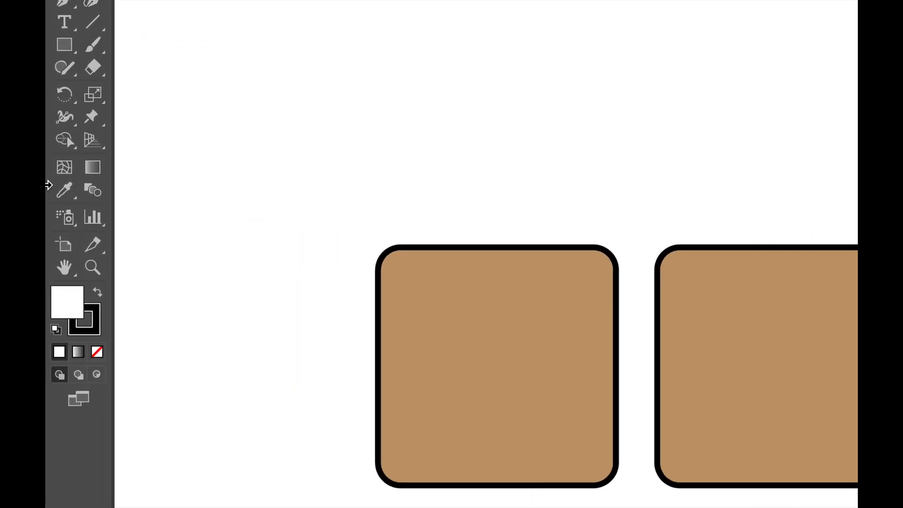
left_click(65, 195)
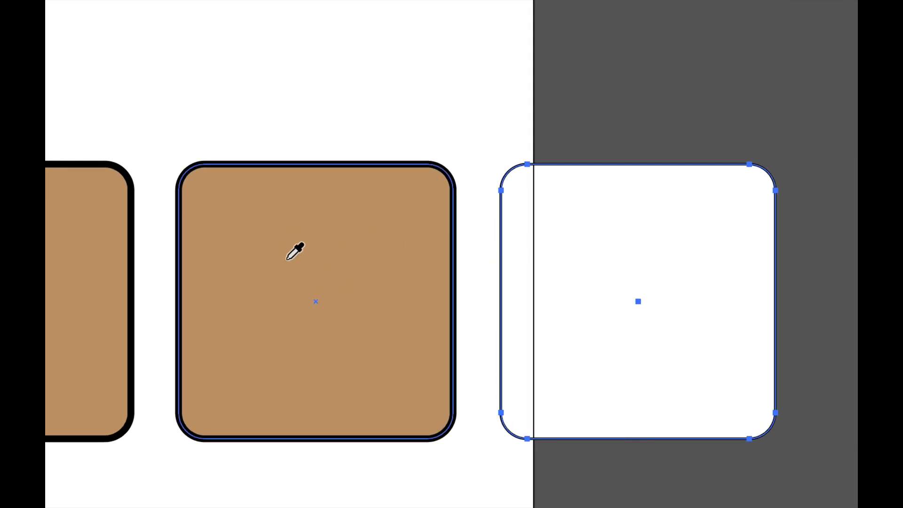
left_click(304, 242)
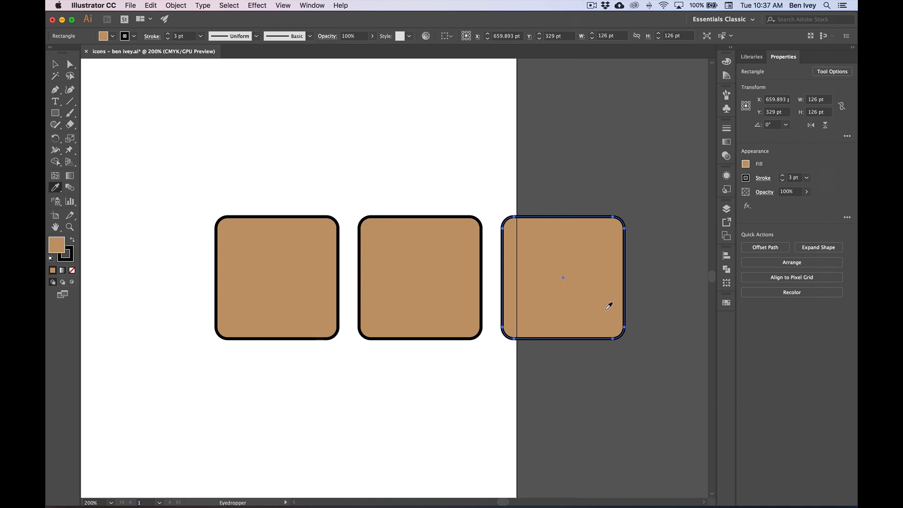
key("super")
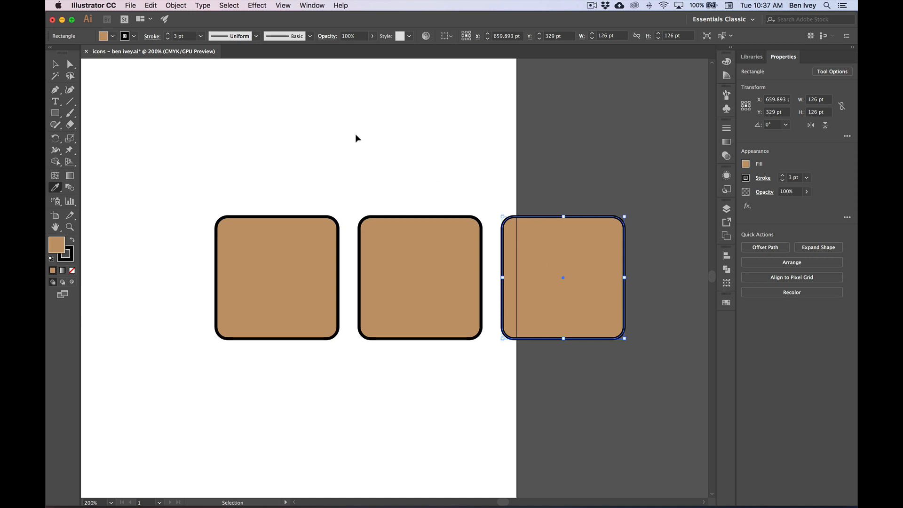
left_click(356, 135, "super")
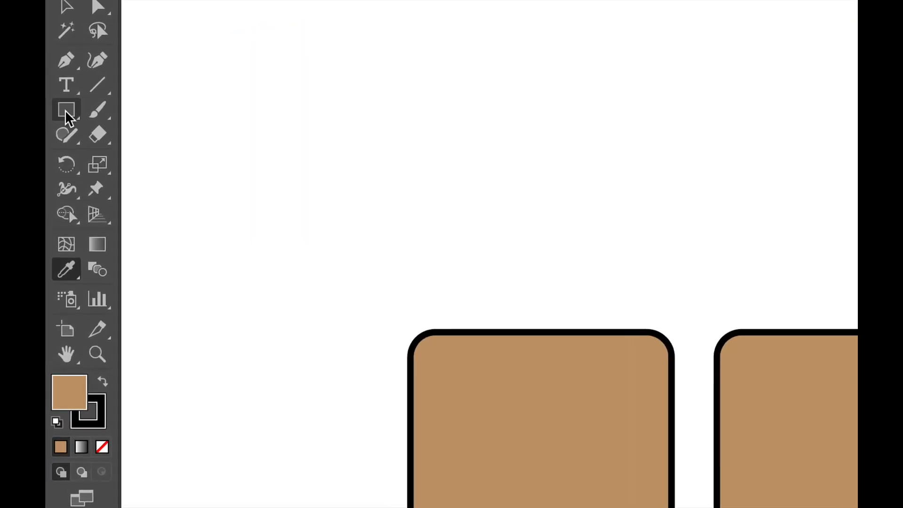
- Draw a fourth square of about 126 by 126 pt with the Rounded Rectangle tool, left of the row and level with it
left_click(66, 112)
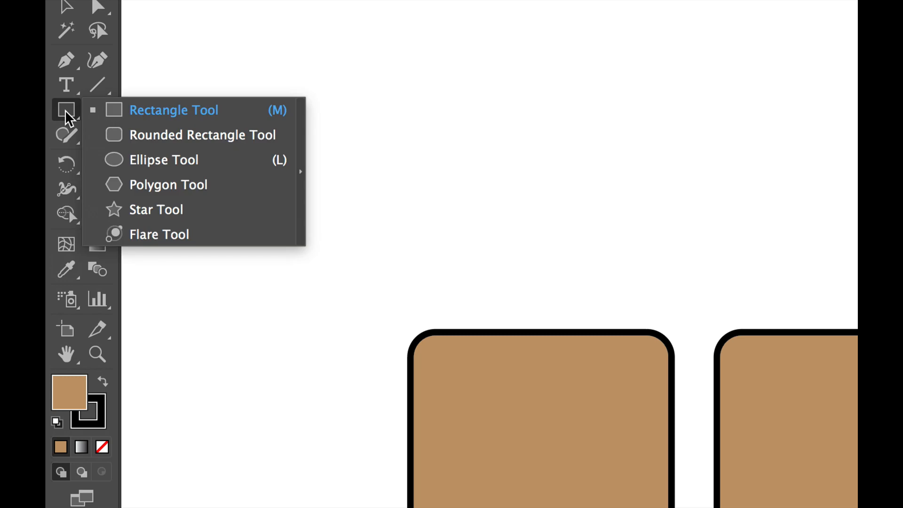
left_click(137, 138)
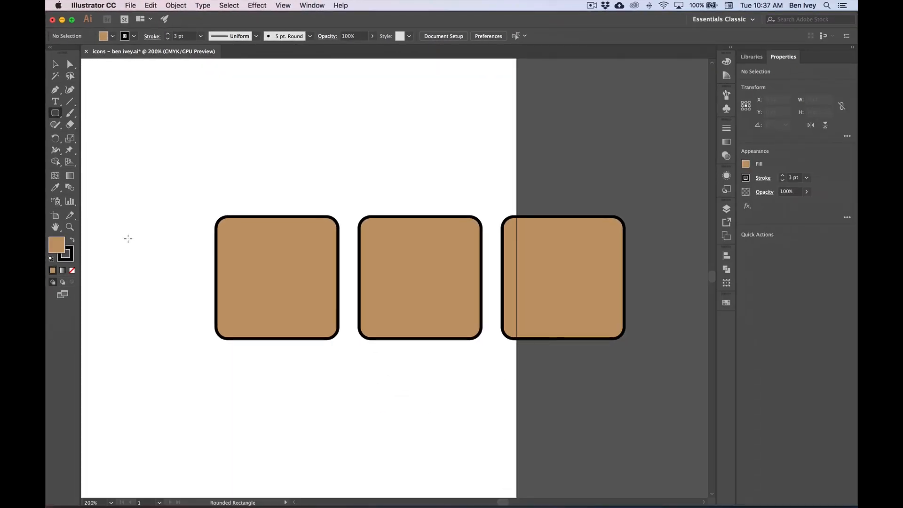
scroll(128, 238, "left", 10)
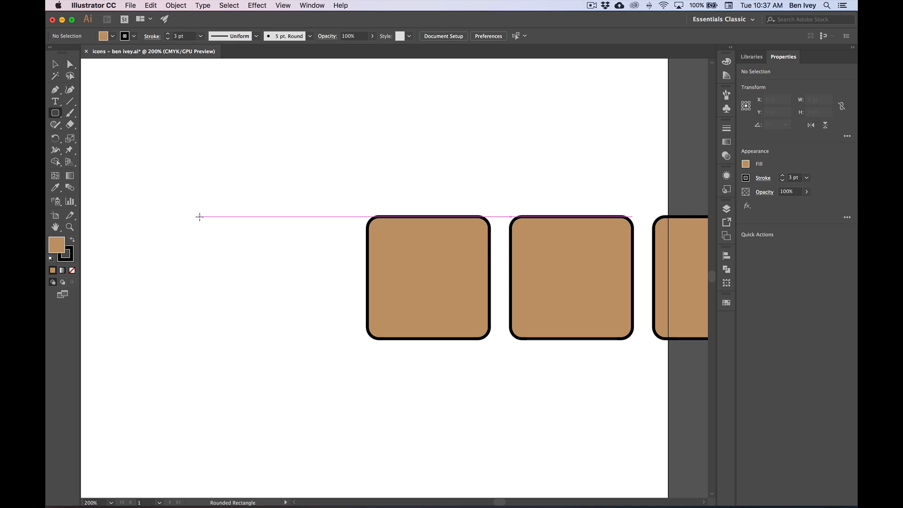
mouse_move(200, 216)
left_mouse_down()
mouse_move(332, 338)
mouse_move(321, 339)
left_mouse_up()
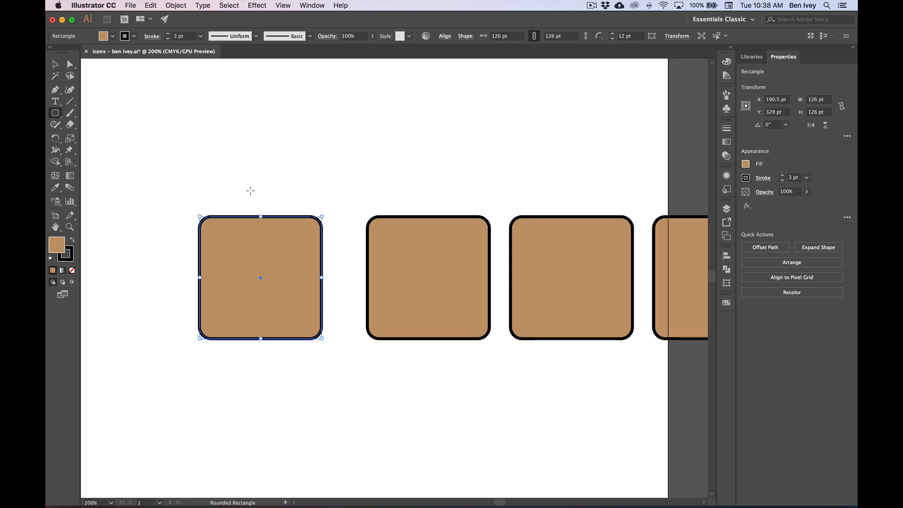
- Save the icons document and deselect the new rounded square
left_click(132, 5)
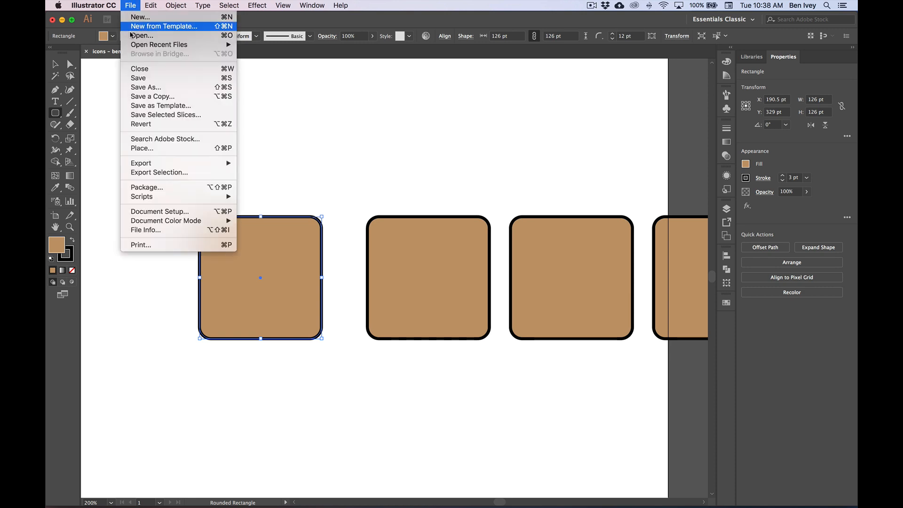
left_click(142, 78)
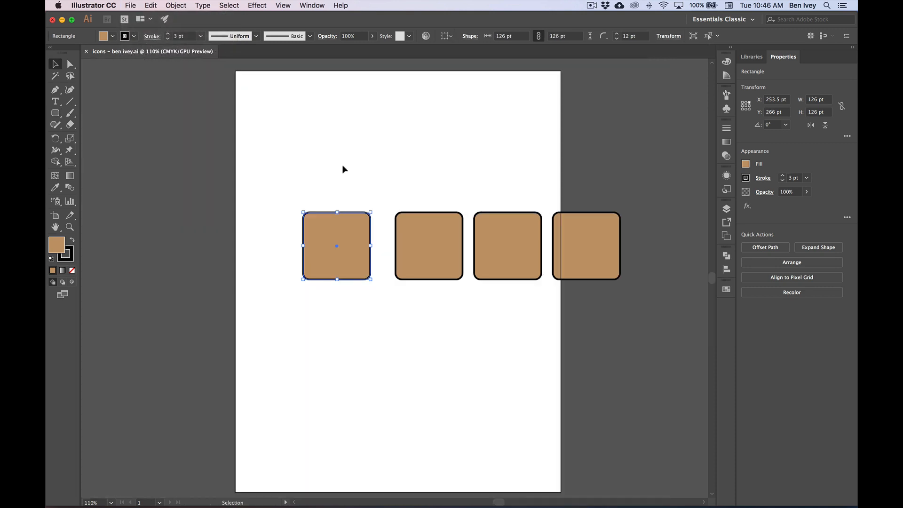
left_click(342, 165)
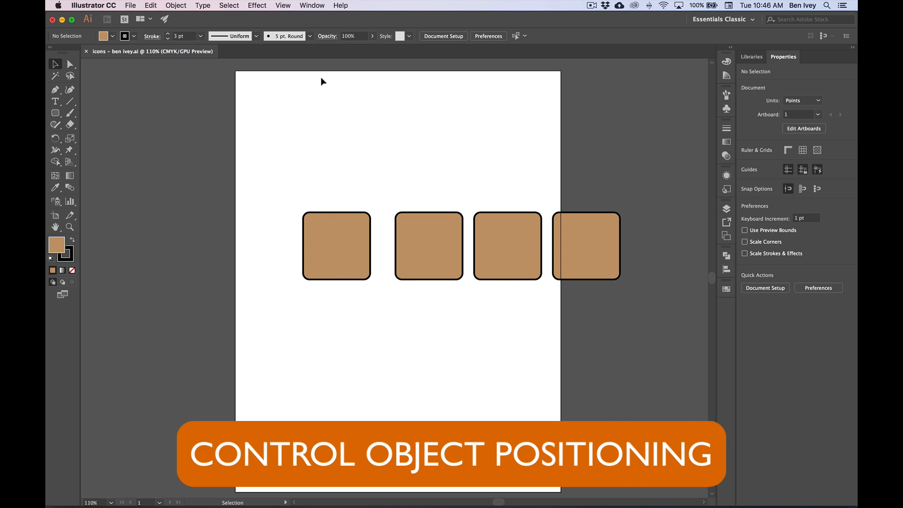
- Show the rulers and change their units from points to inches
left_click(283, 5)
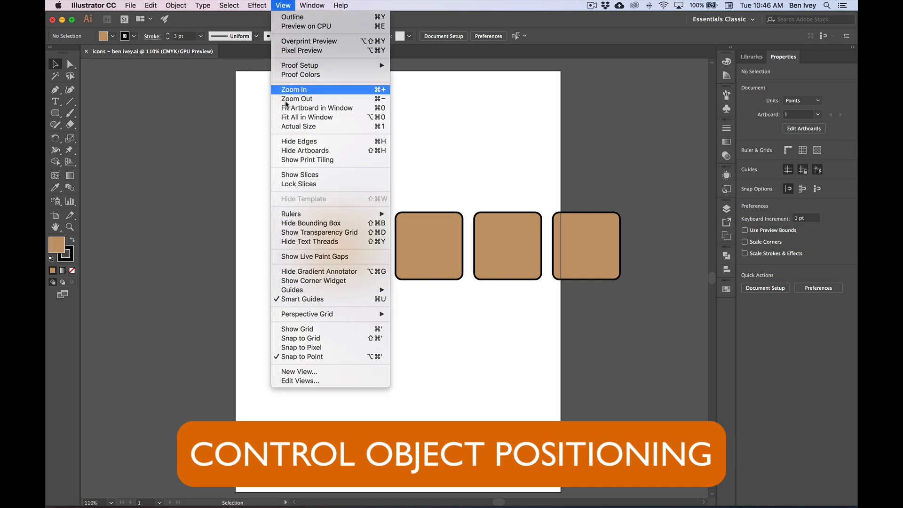
mouse_move(304, 214)
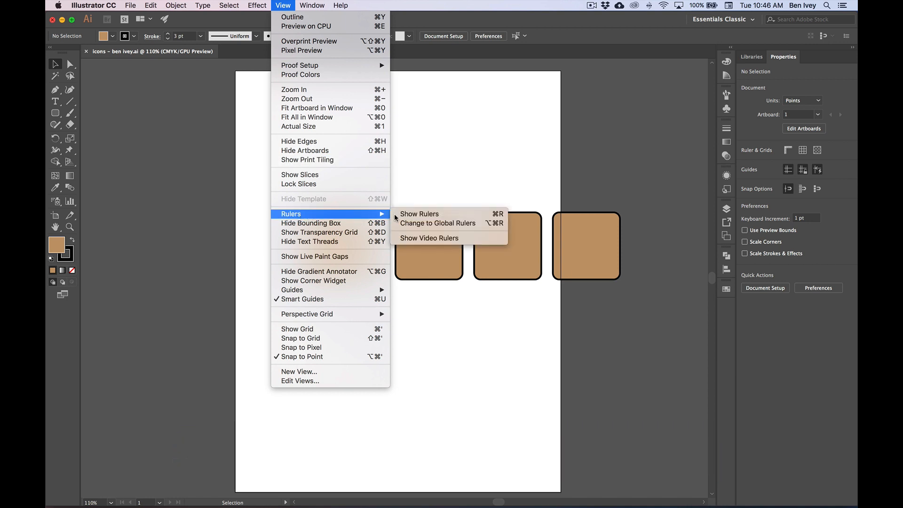
left_click(413, 214)
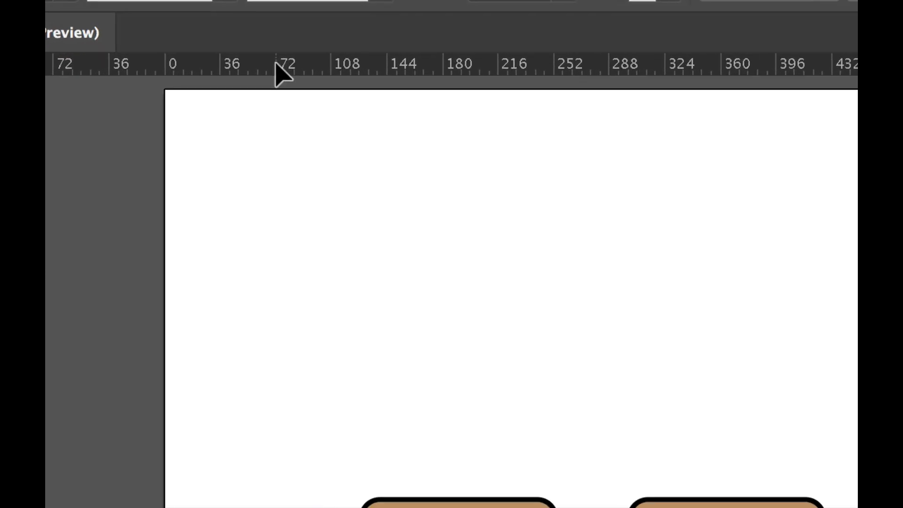
right_click(249, 66)
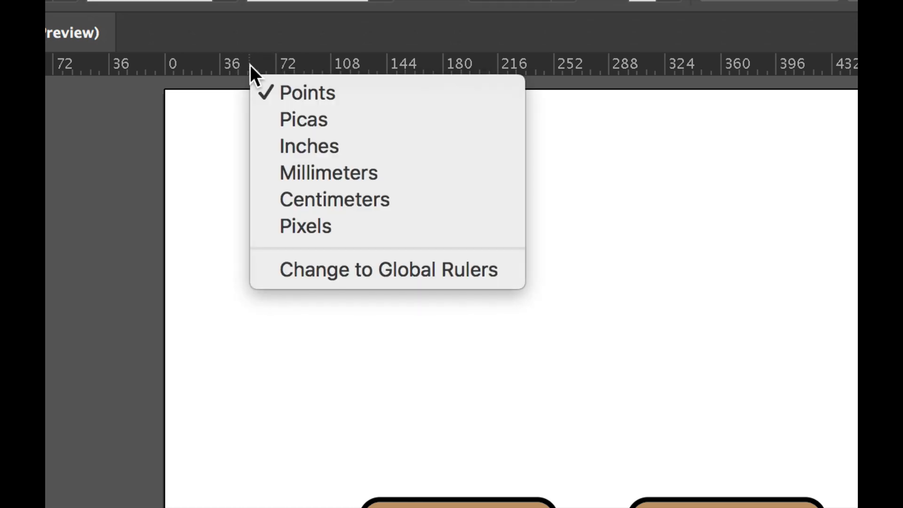
left_click(322, 143)
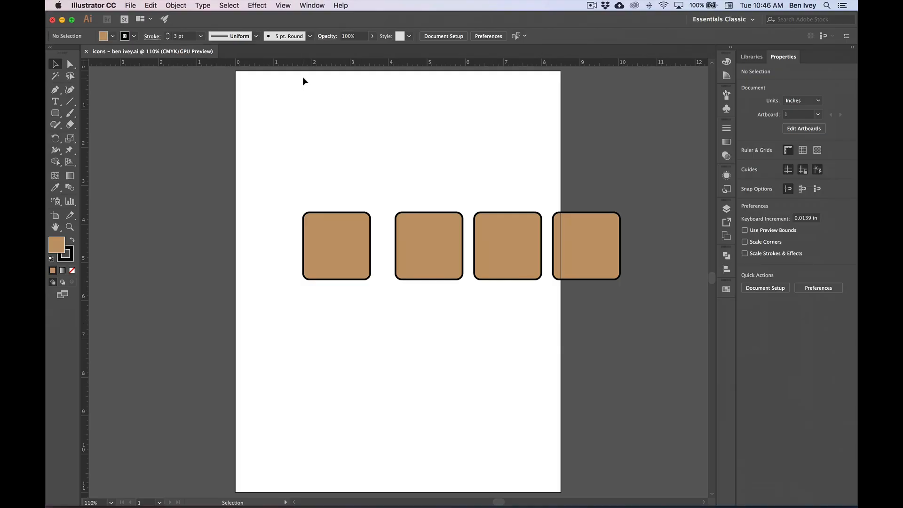
- Show the Transform settings for the leftmost rounded square and place them clear of that square
left_click(348, 241)
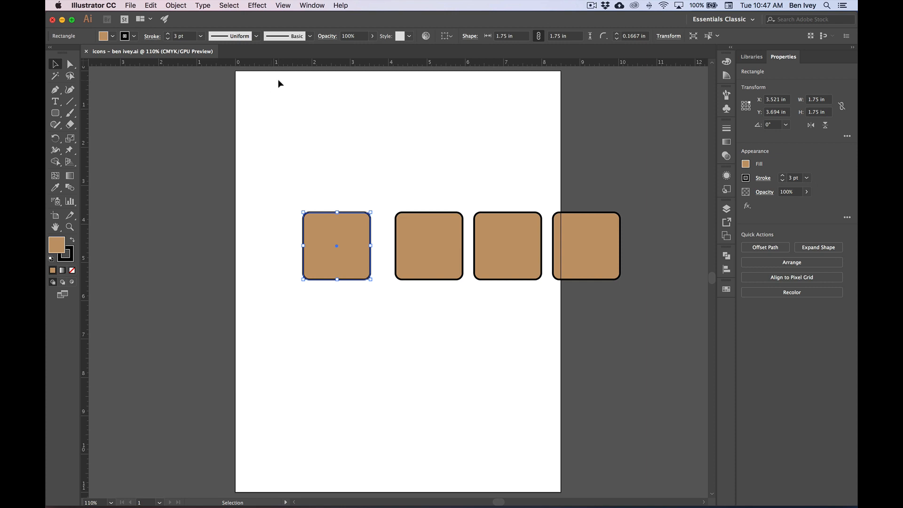
left_click(309, 5)
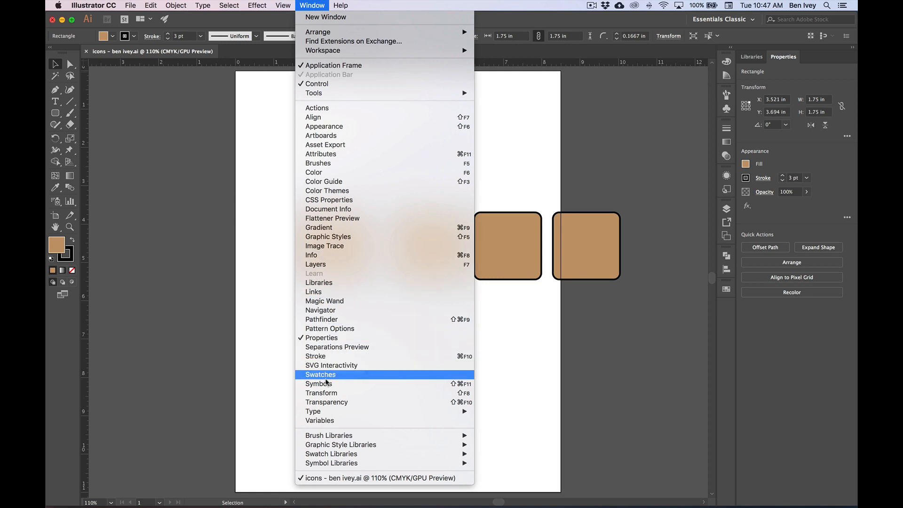
left_click(329, 393)
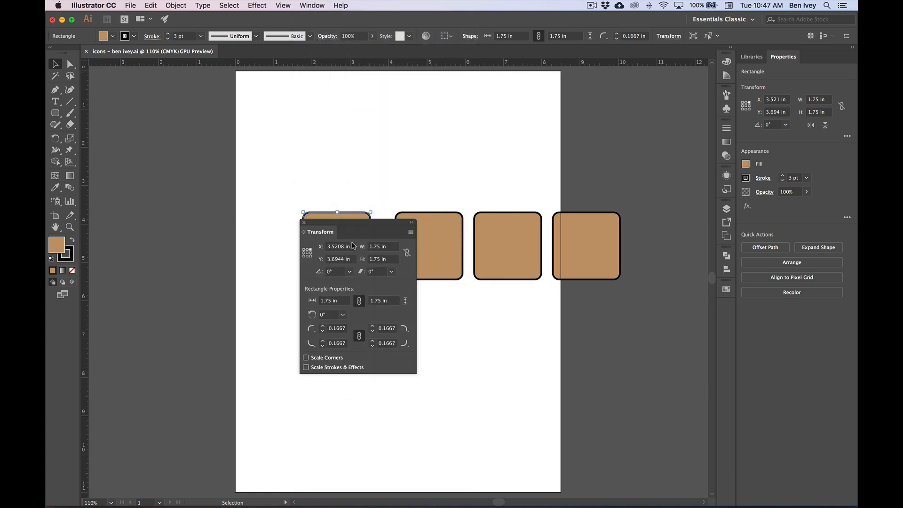
left_click_drag(348, 226, 421, 182)
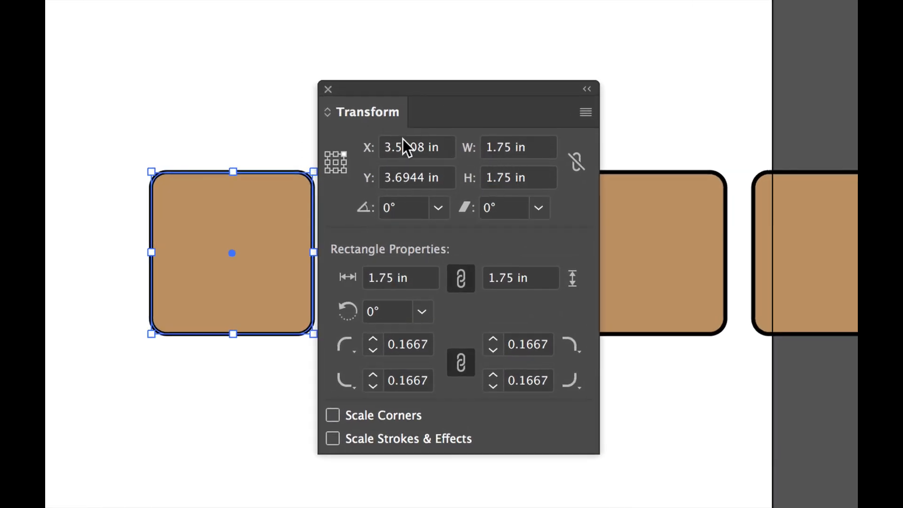
- Set the leftmost square's reference point to its upper-left corner and position it at X 0.25 in, Y 0.25 in
left_click(334, 163)
left_click(327, 153)
left_click(408, 146)
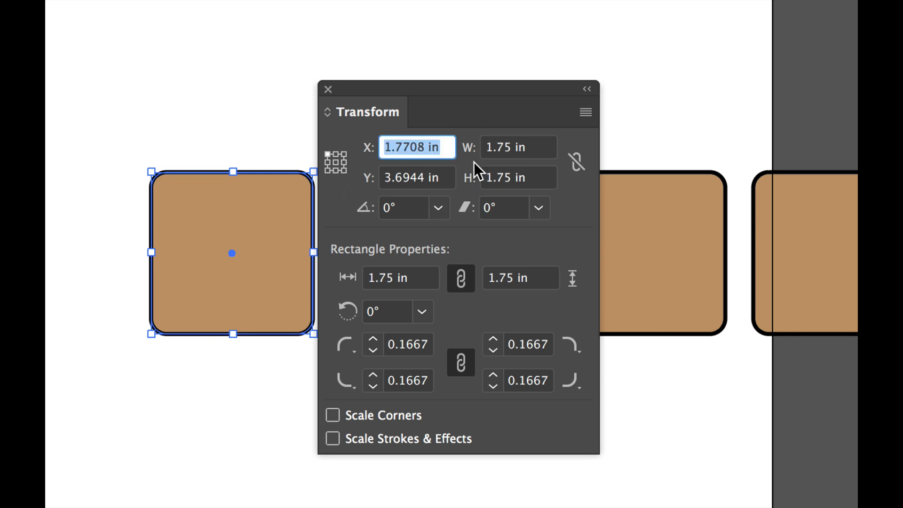
type(".25")
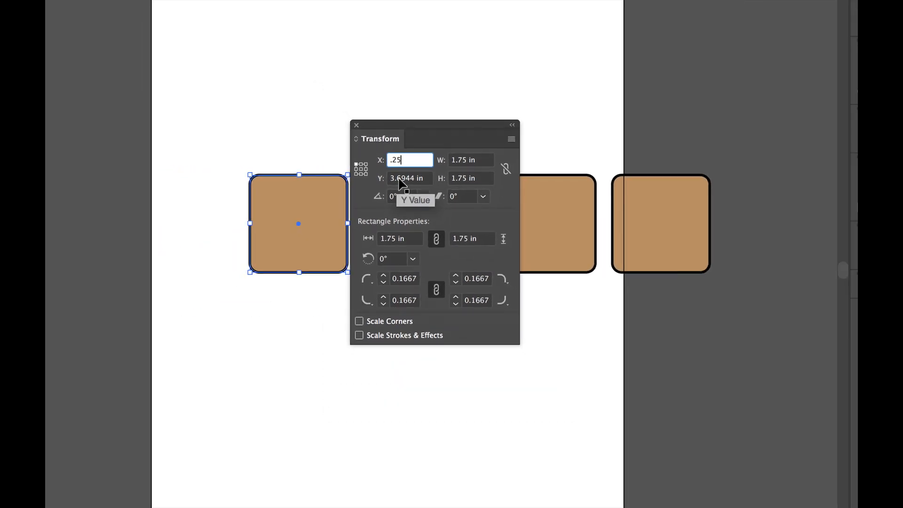
left_click(399, 179)
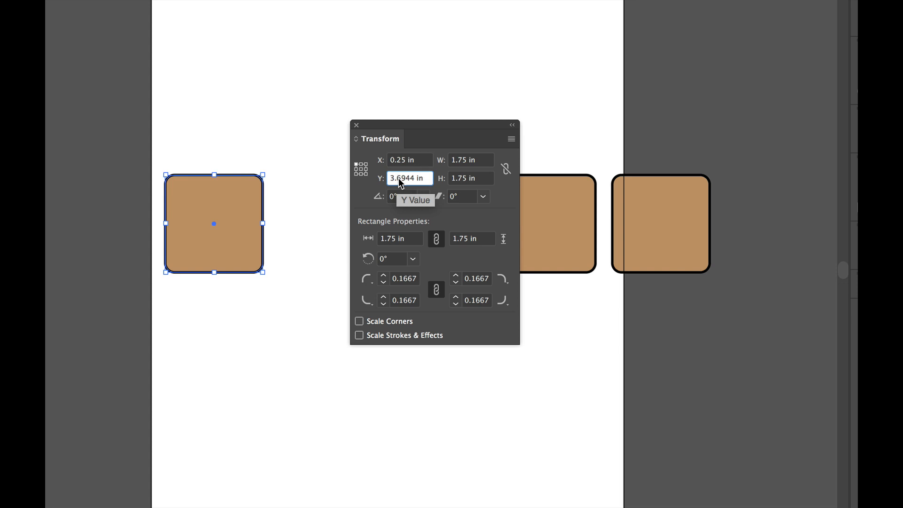
type(".25")
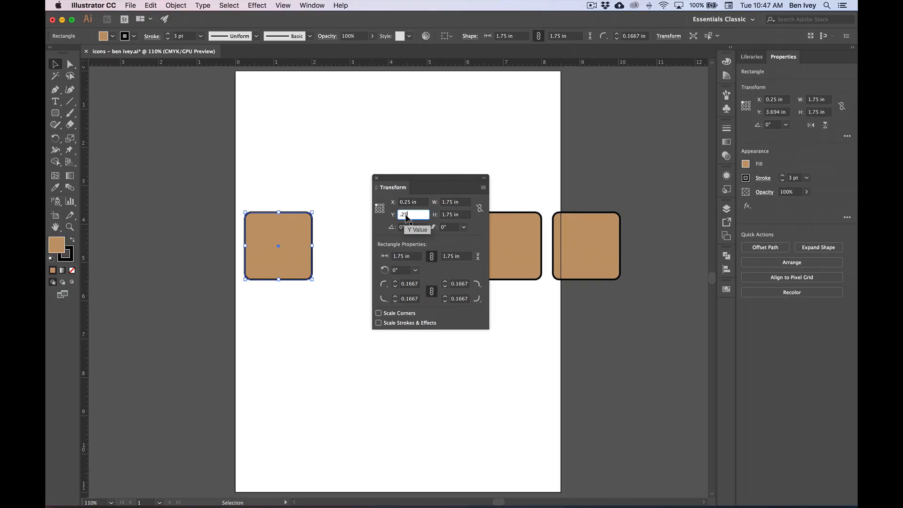
key("Return")
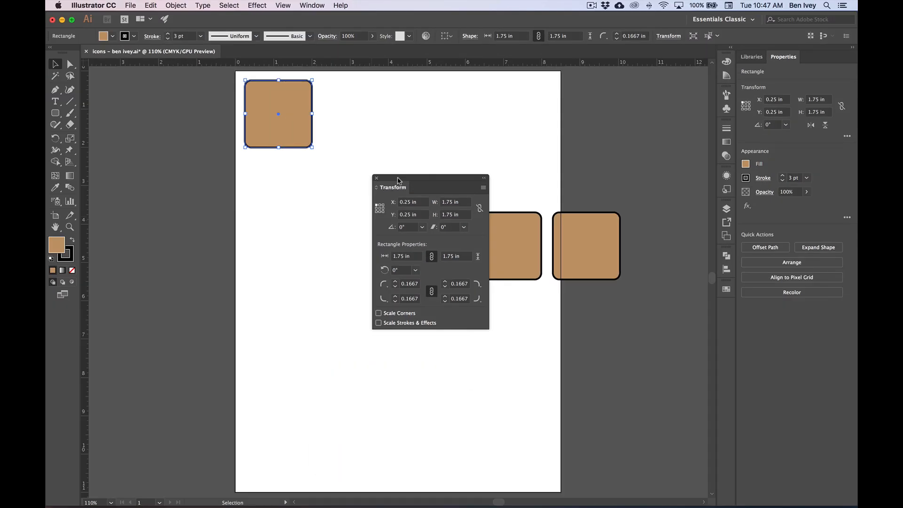
- Move the second rounded square up beside the first one, at about X 2.28 in and Y 0.25 in
left_click_drag(380, 133, 0, 198)
left_click_drag(179, 203, 155, 199)
left_click(322, 238)
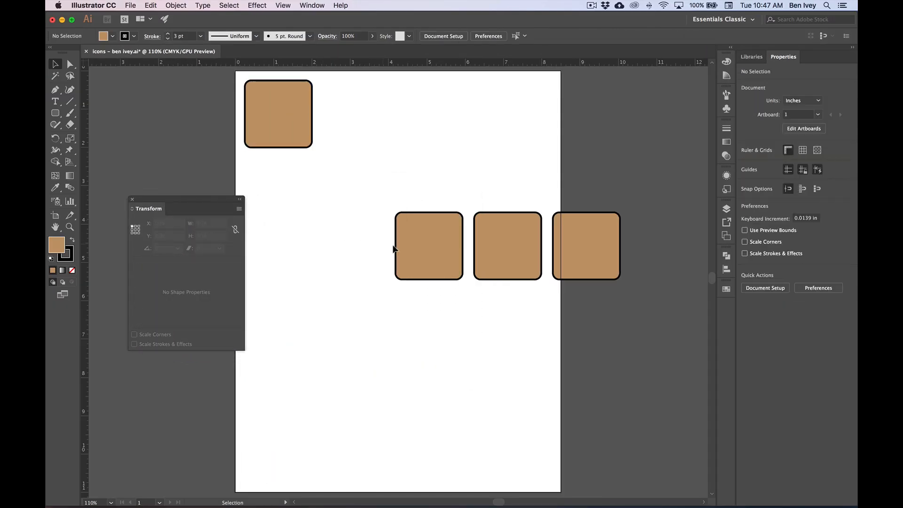
left_click(440, 252)
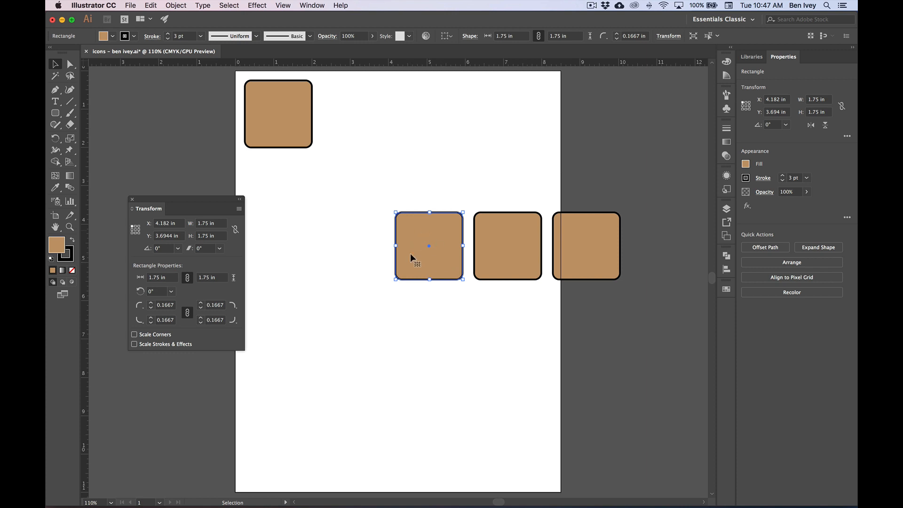
left_click_drag(439, 262, 365, 130)
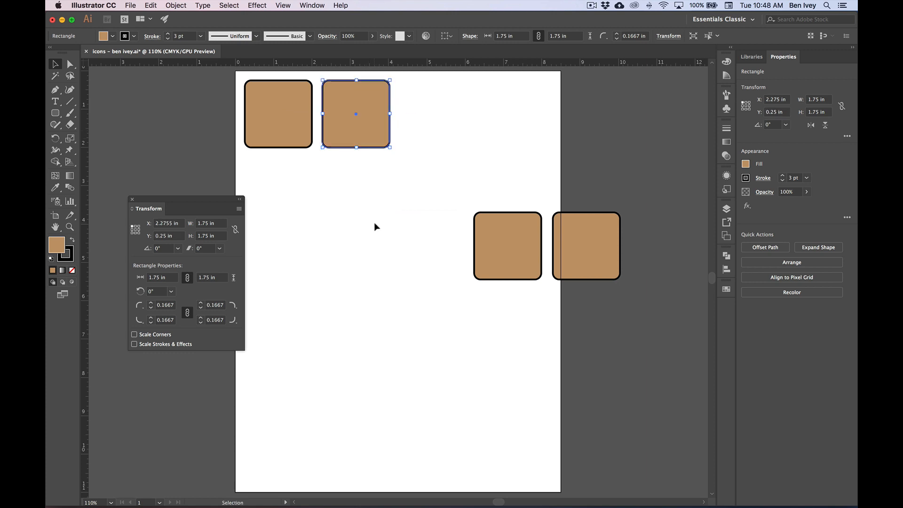
left_click(379, 228)
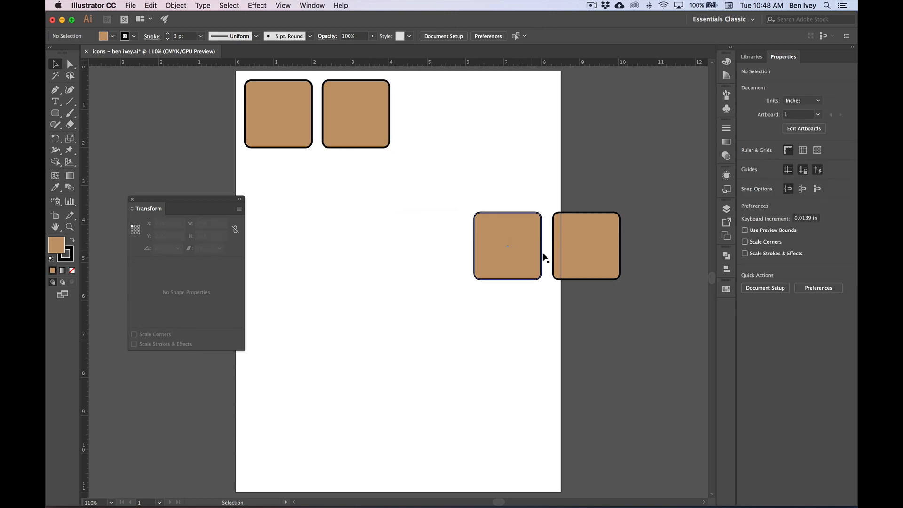
- Set the rightmost square's reference point to its upper-right corner and position it at X 8.25 in, Y 0.25 in
left_click(595, 262)
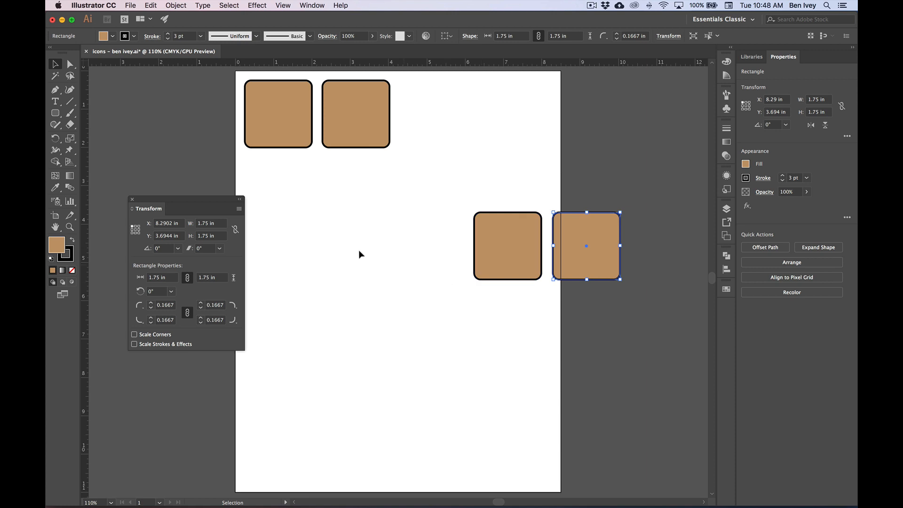
left_click_drag(186, 205, 479, 211)
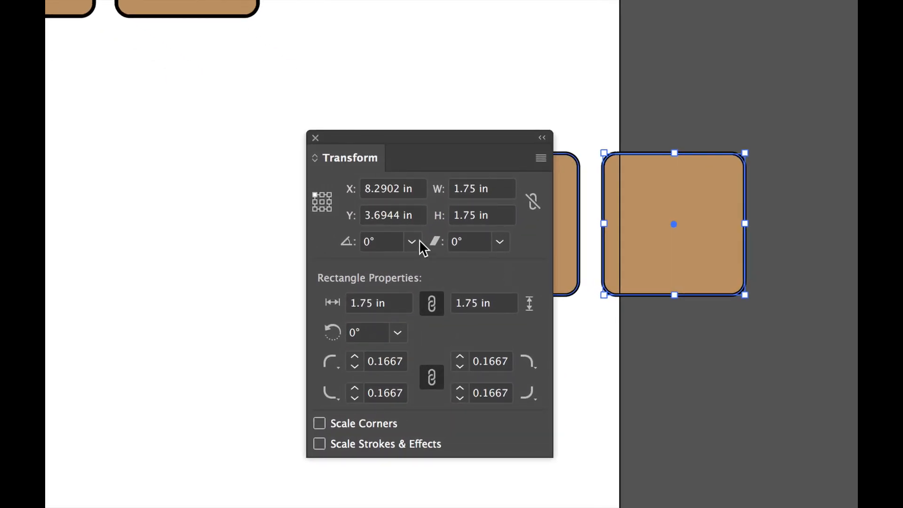
left_click(328, 193)
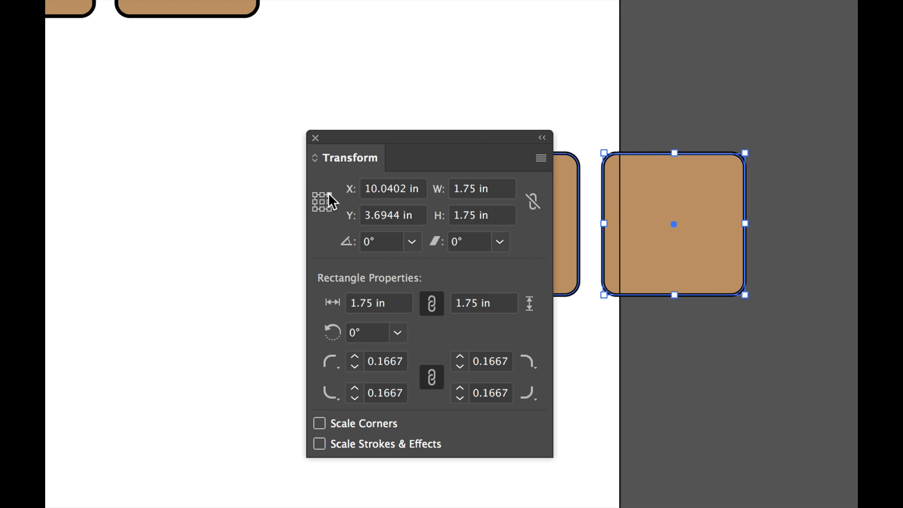
double_click(397, 187)
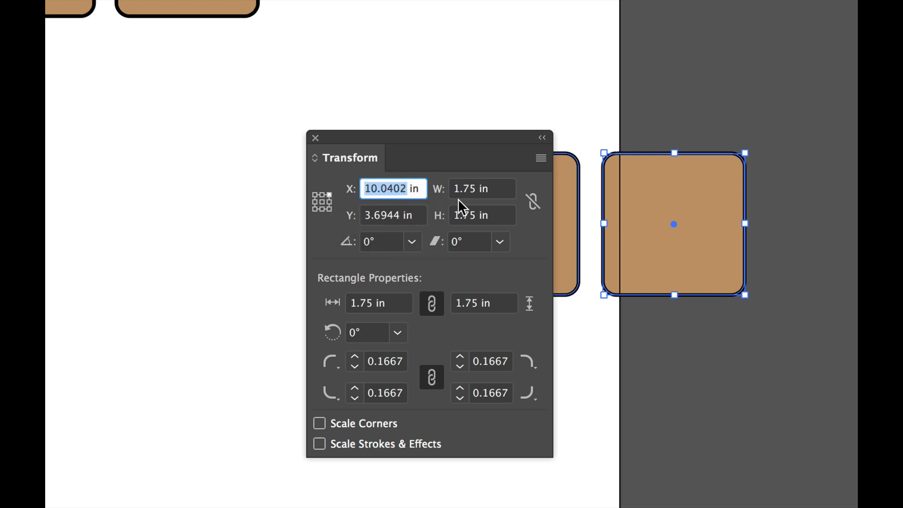
type("8.25")
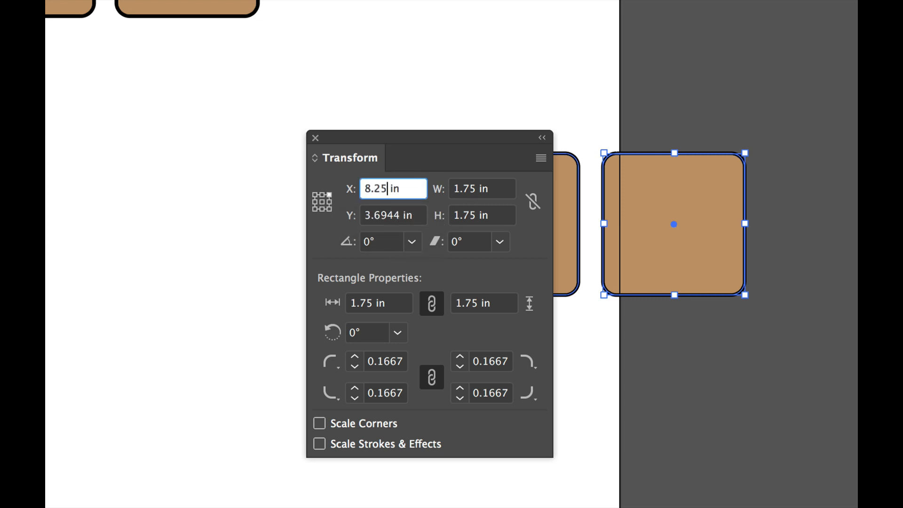
key("Tab")
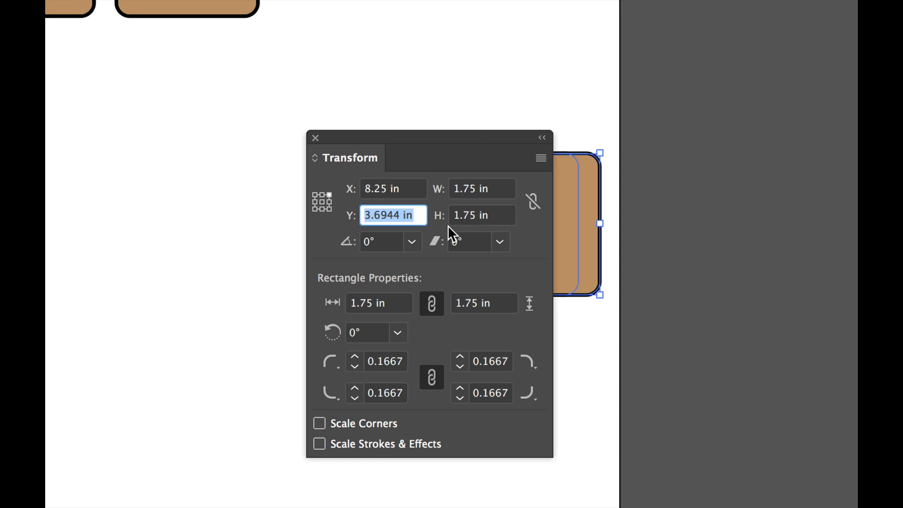
type(".25")
key("Tab")
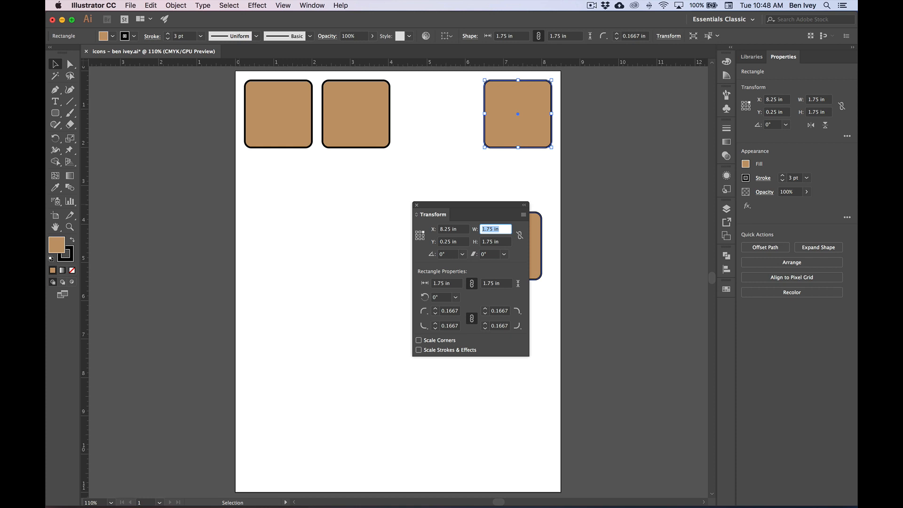
- Move the remaining square to just below the gap in the upper row and dock the Transform settings
left_click_drag(470, 205, 244, 212)
left_click_drag(533, 251, 463, 181)
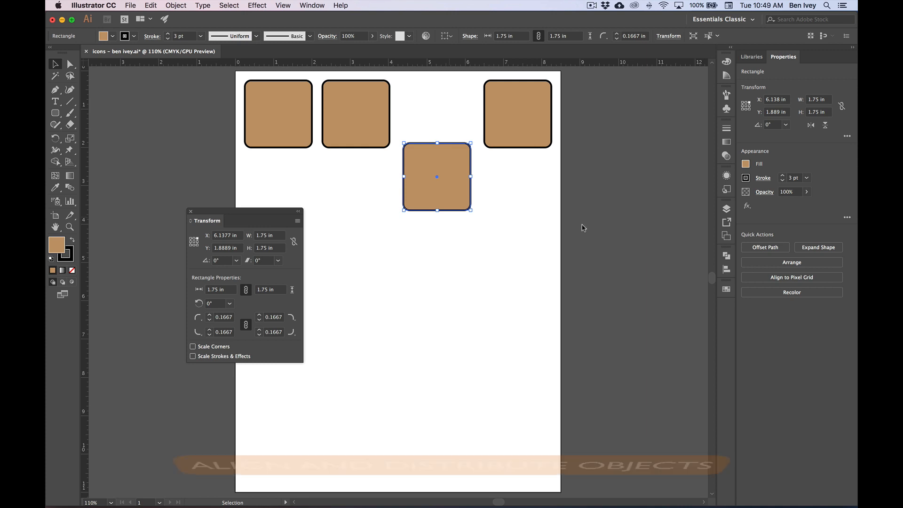
left_click_drag(209, 224, 727, 311)
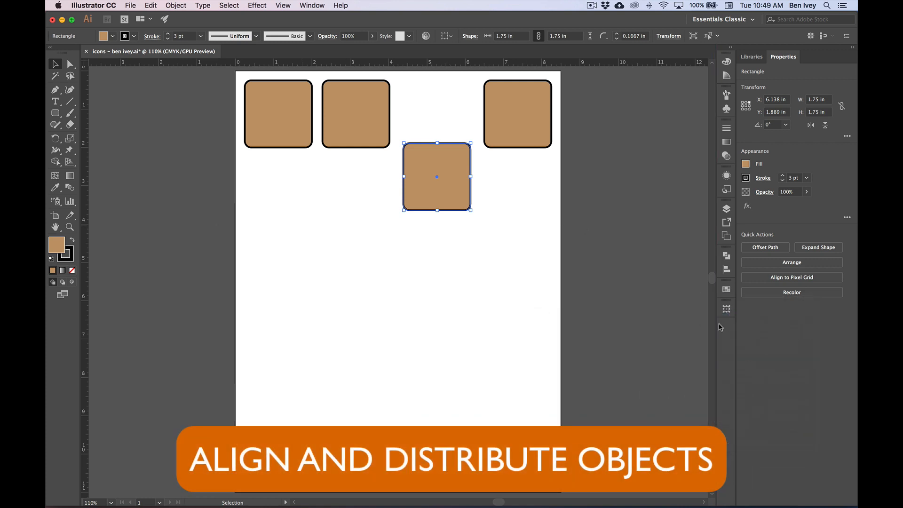
- Show the Align settings, separate them from Pathfinder and collapse the Pathfinder settings
left_click(313, 5)
left_click(328, 119)
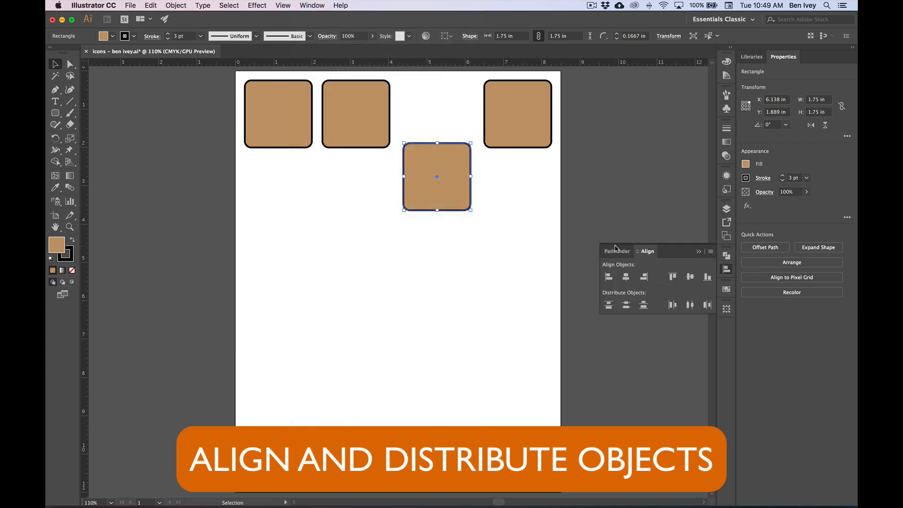
left_click_drag(613, 252, 512, 215)
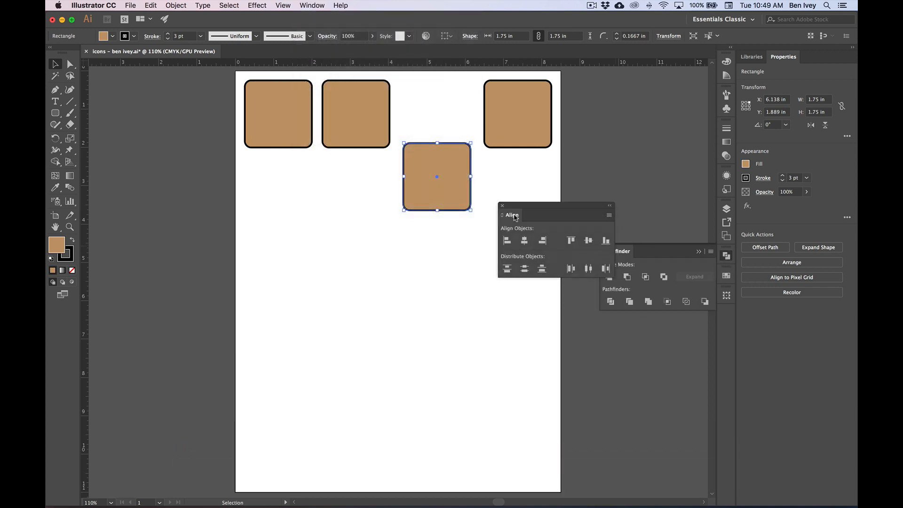
left_click(725, 258)
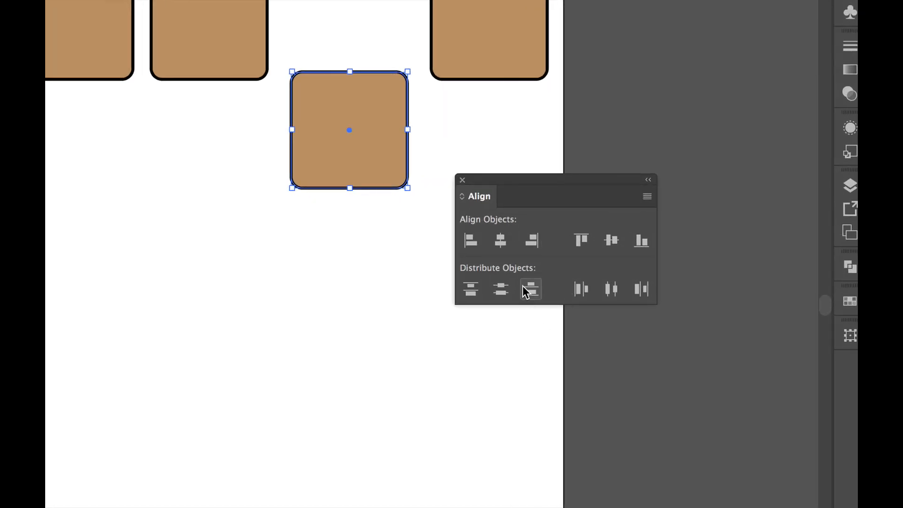
- Expand the Align settings to all options, choose Align to Selection and place them clear of the artboard
left_click(462, 197)
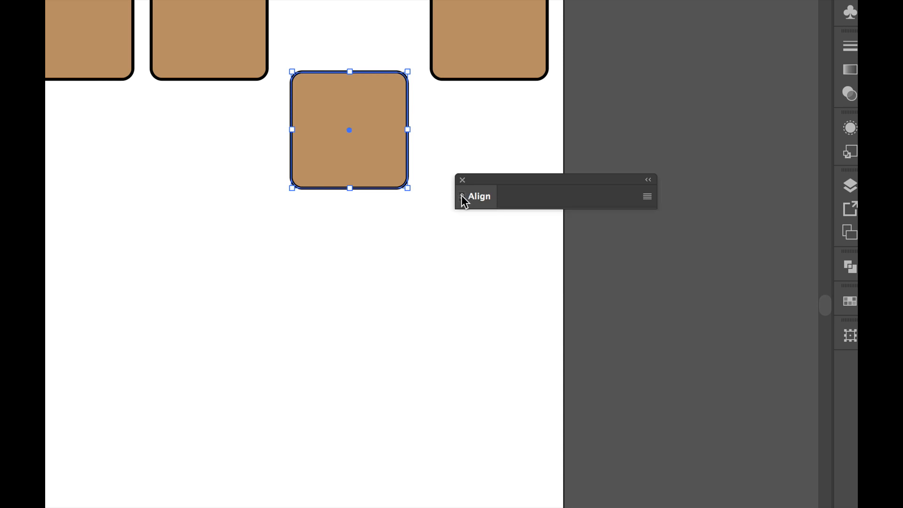
left_click(462, 196)
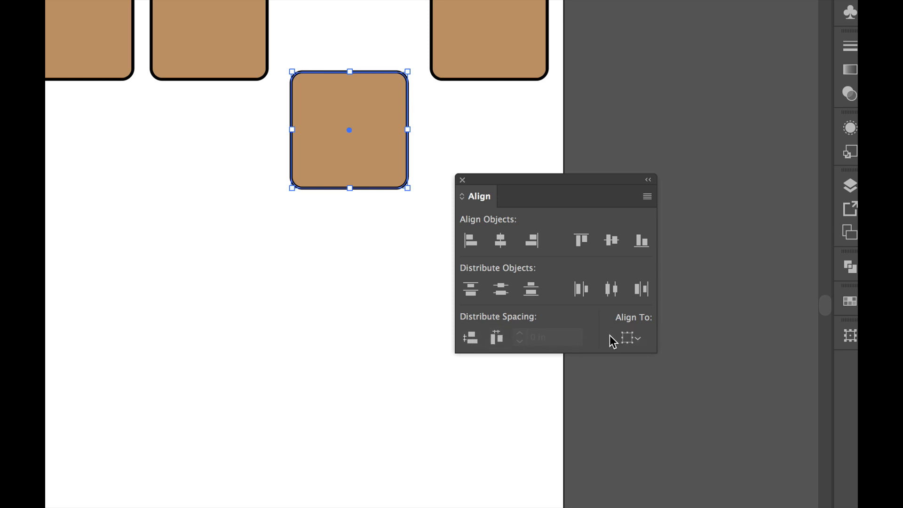
left_click(633, 337)
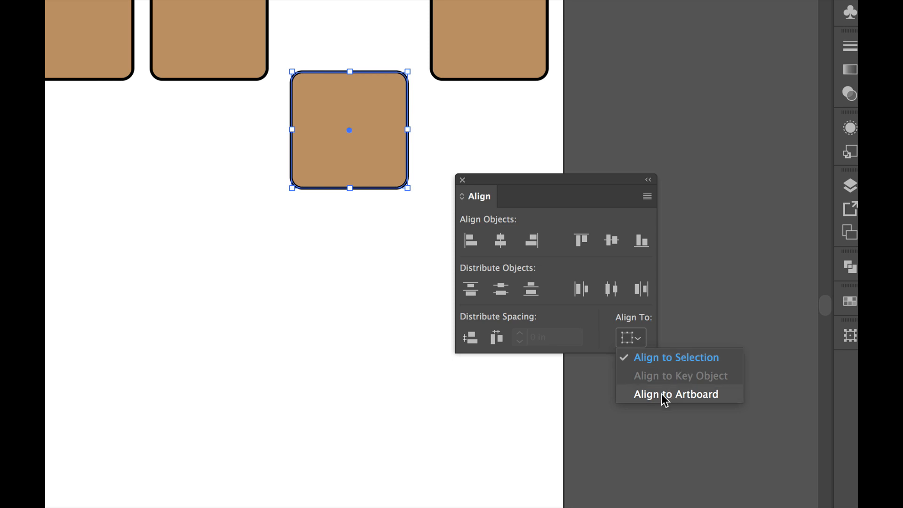
left_click(653, 357)
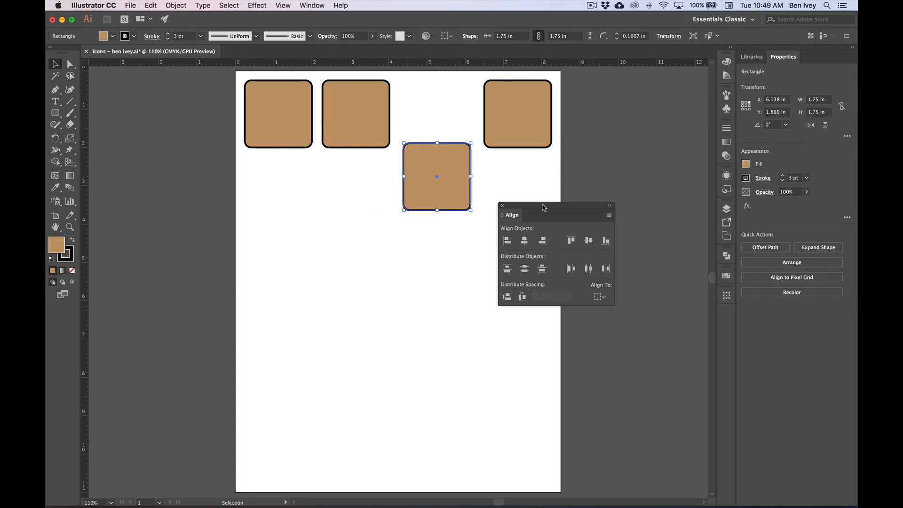
left_click_drag(544, 207, 626, 220)
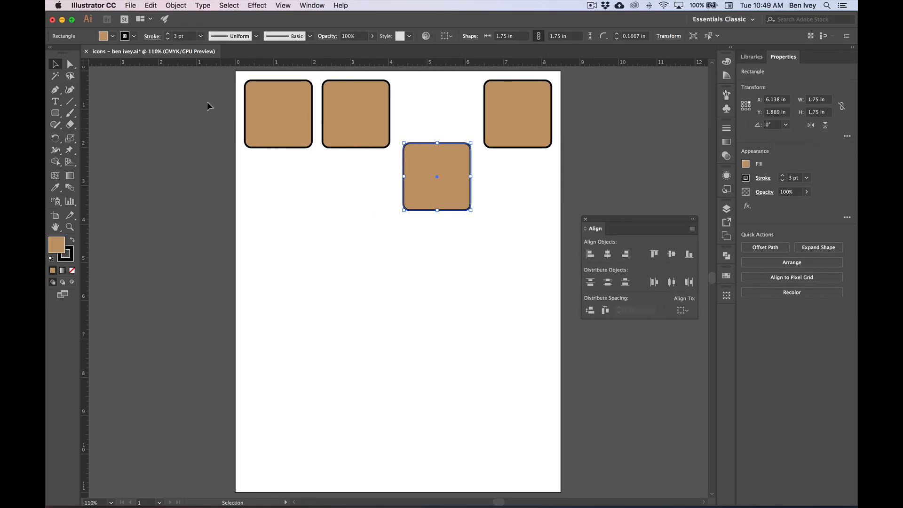
- Align the tops of all four squares and distribute them evenly by their horizontal centers
left_click_drag(179, 79, 577, 227)
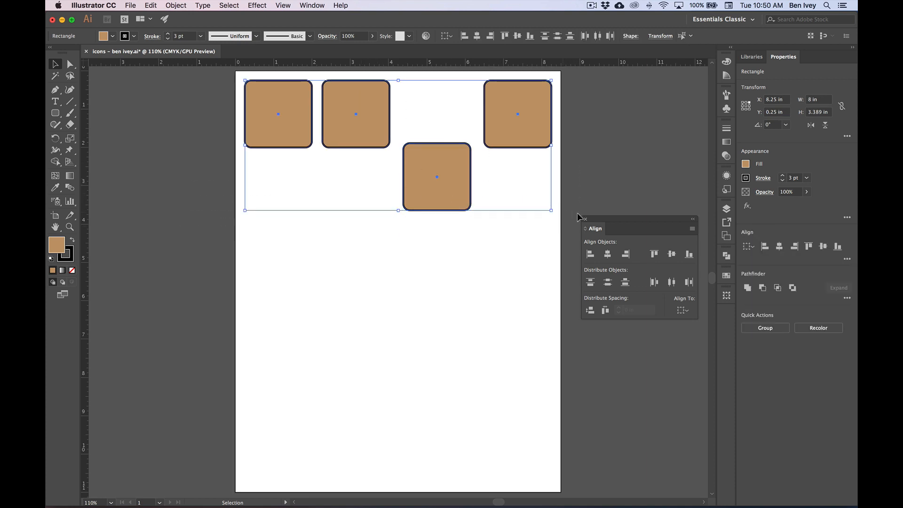
left_click_drag(623, 232, 607, 109)
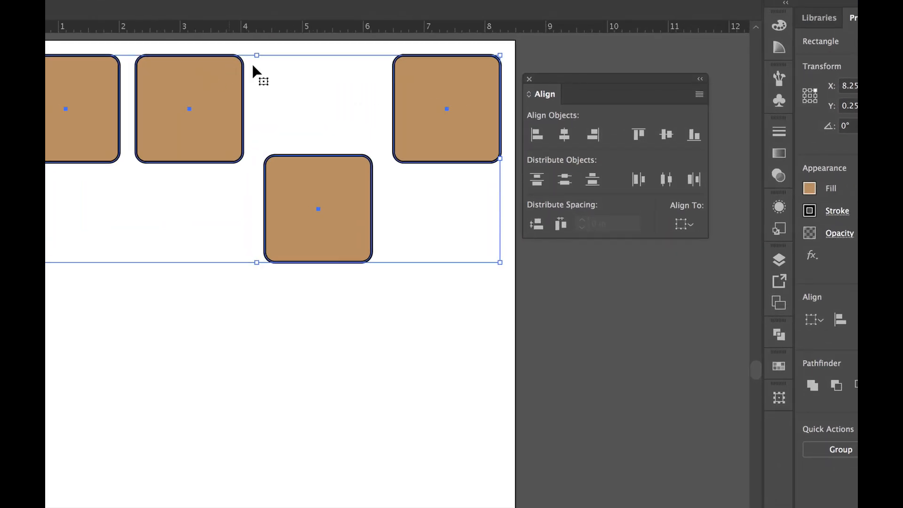
left_click(640, 142)
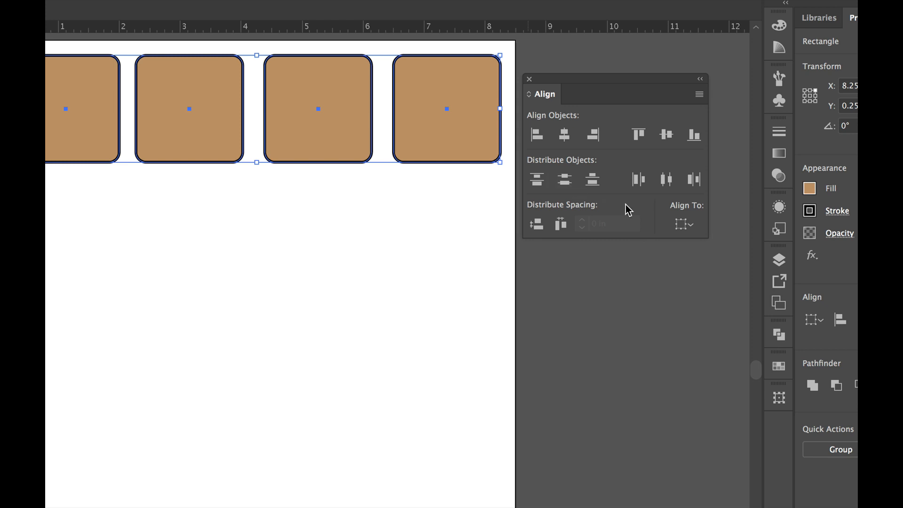
left_click(670, 183)
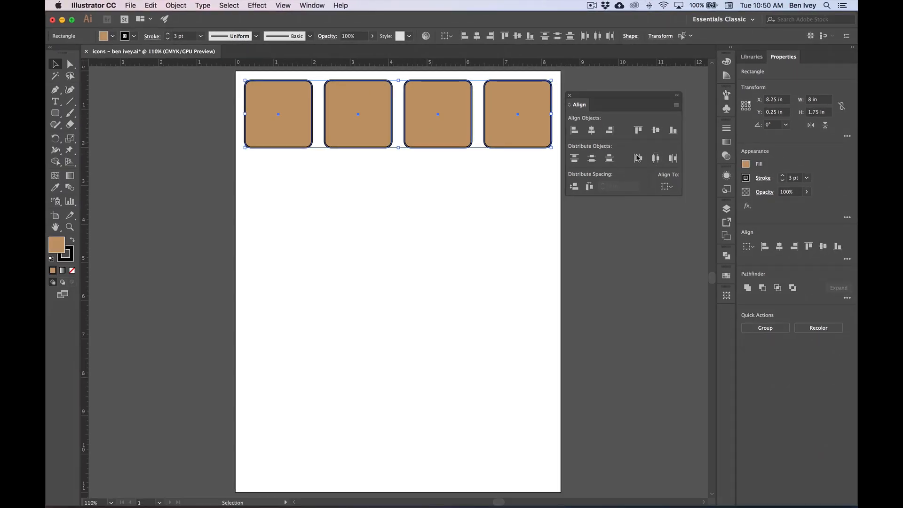
left_click(669, 187)
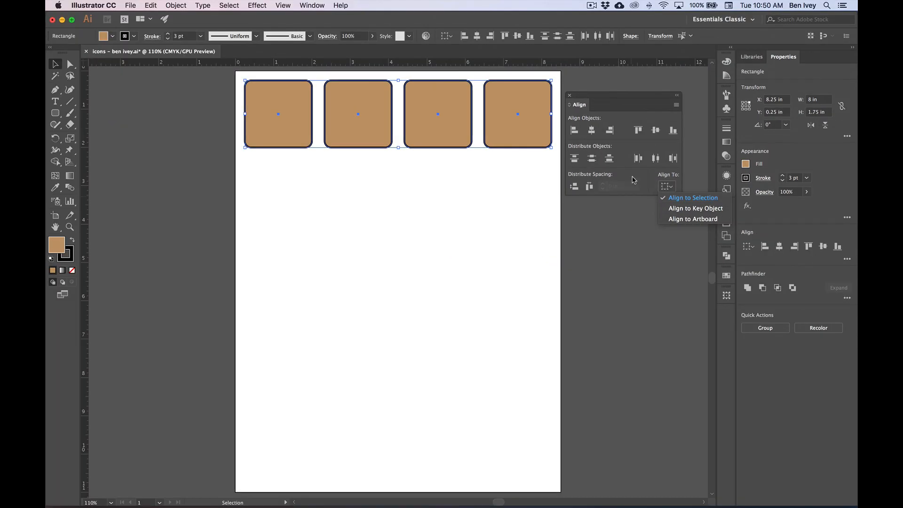
left_click(633, 180)
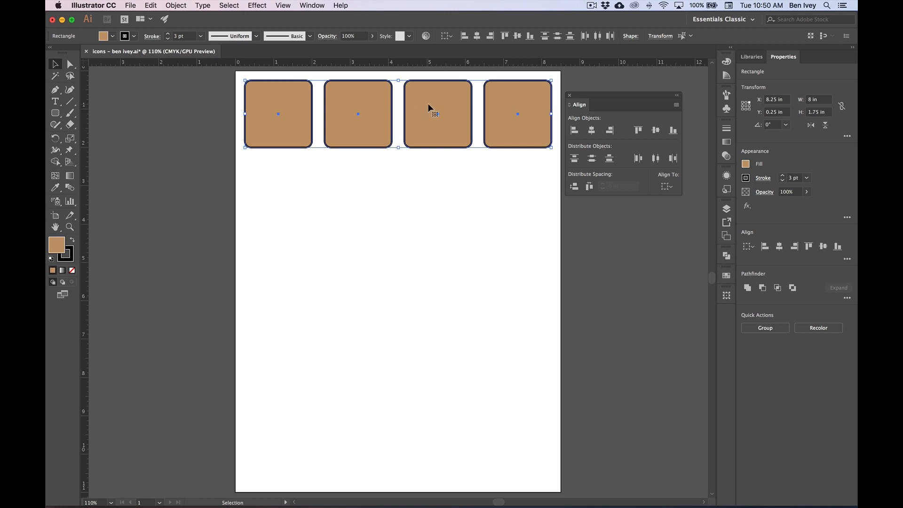
- Duplicate the row of four squares about 2.01 in straight down and save the document
left_click_drag(421, 95, 424, 175)
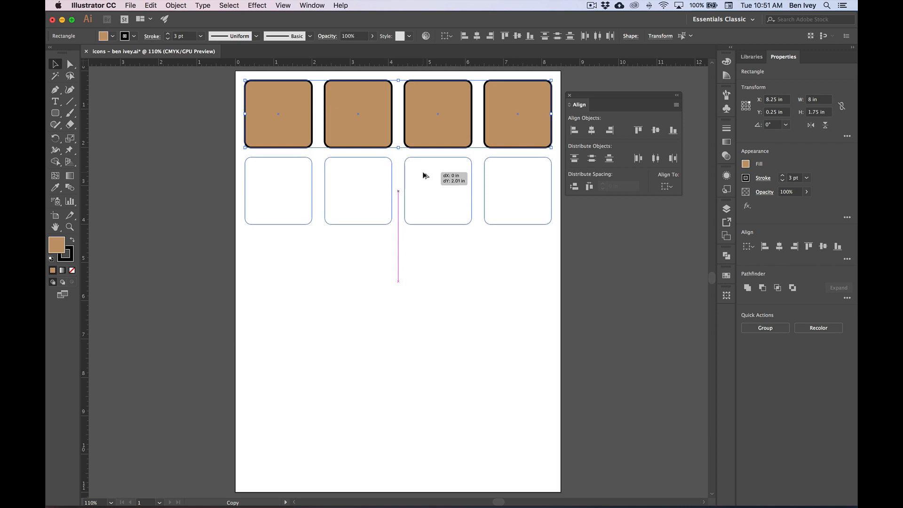
left_click_drag(424, 175, 423, 176)
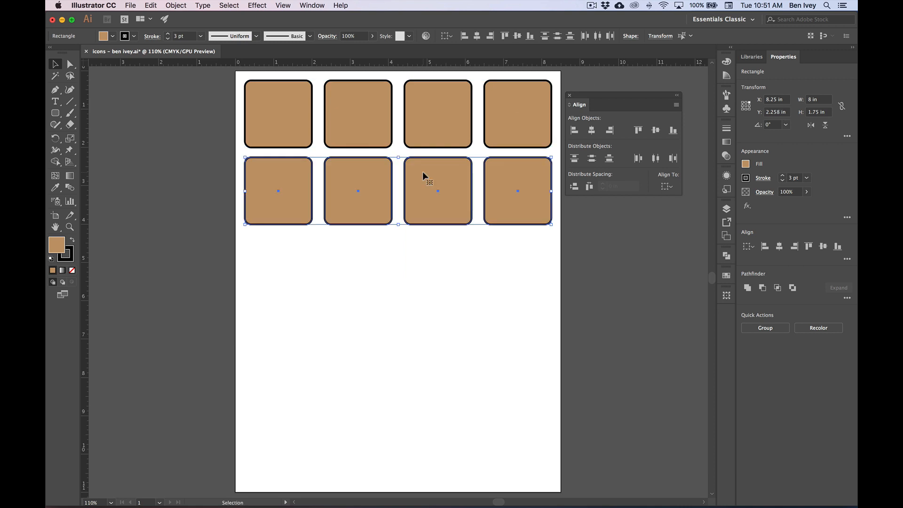
left_click(459, 249)
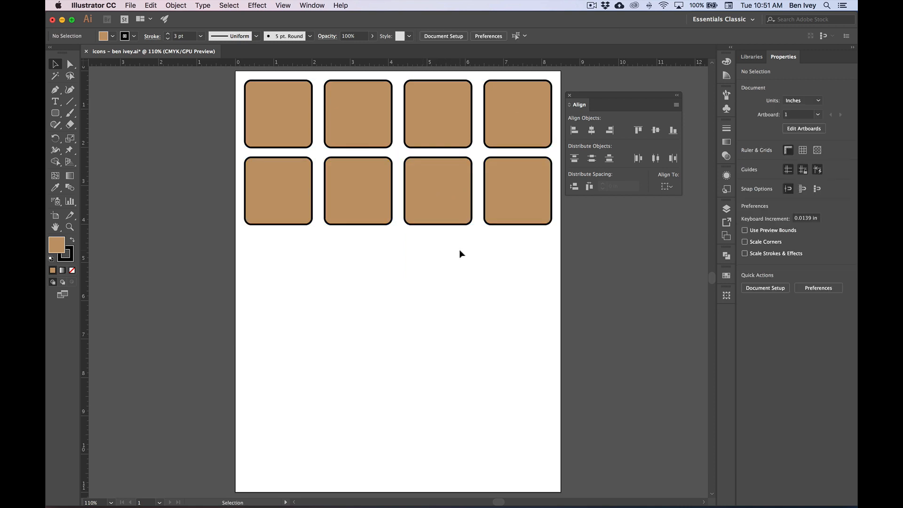
left_click(130, 5)
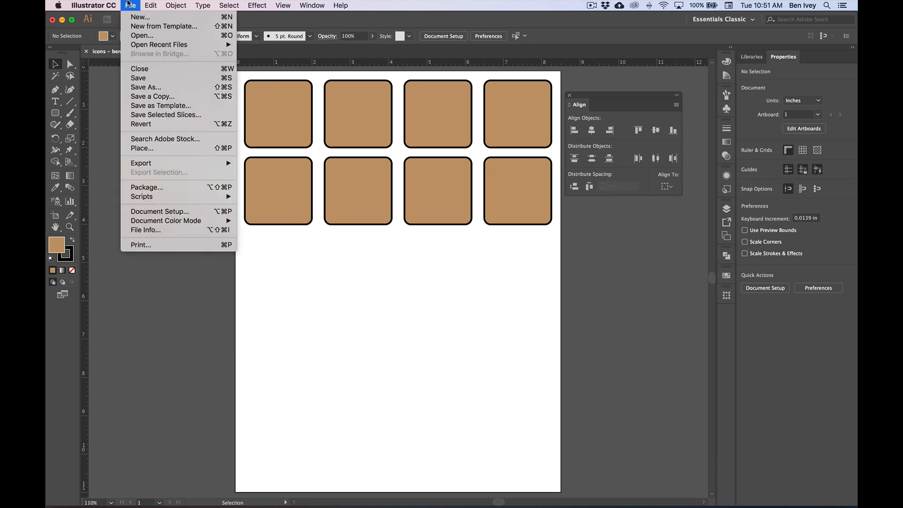
left_click(160, 80)
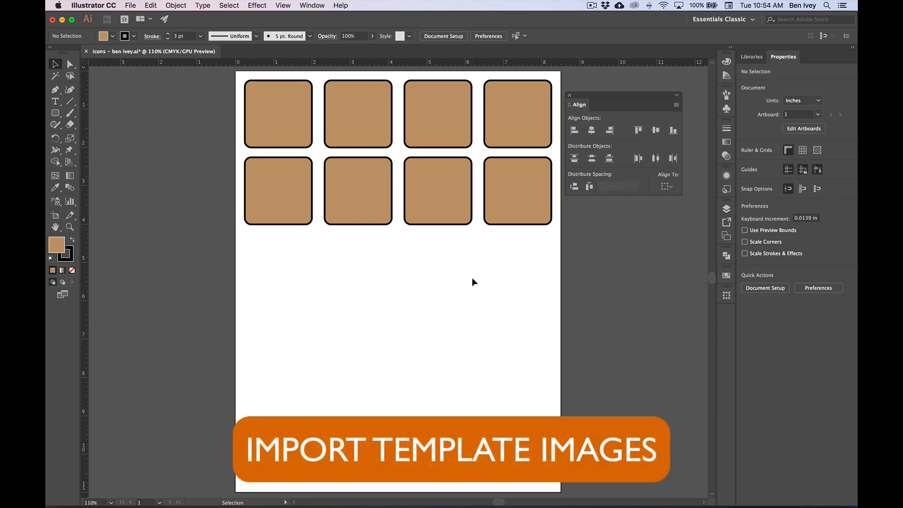
- Close the Align settings and enlarge the view to 200% with both rows of squares showing
left_click(571, 97)
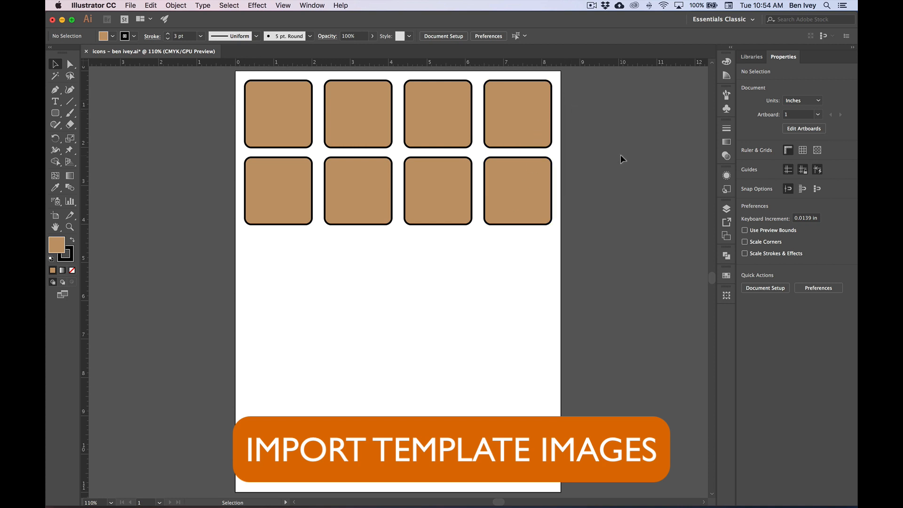
key("super+equal")
key("super+equal")
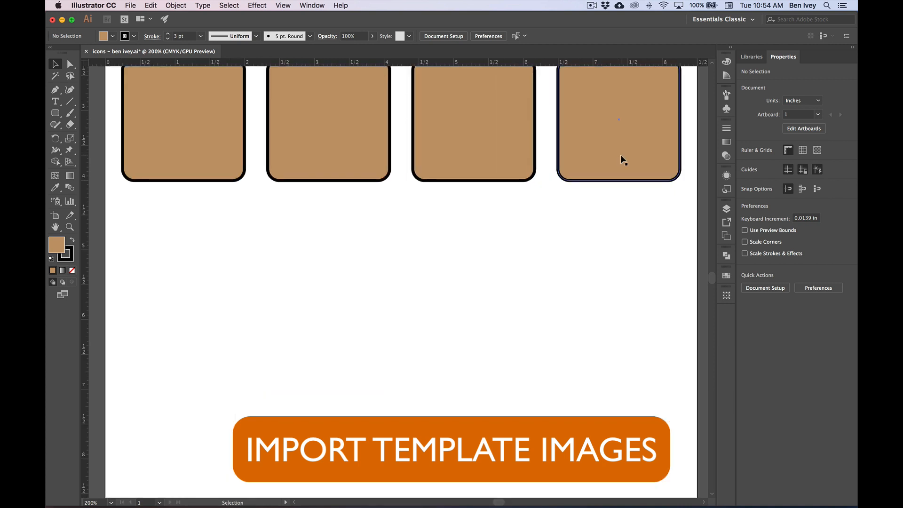
left_click_drag(554, 154, 562, 349)
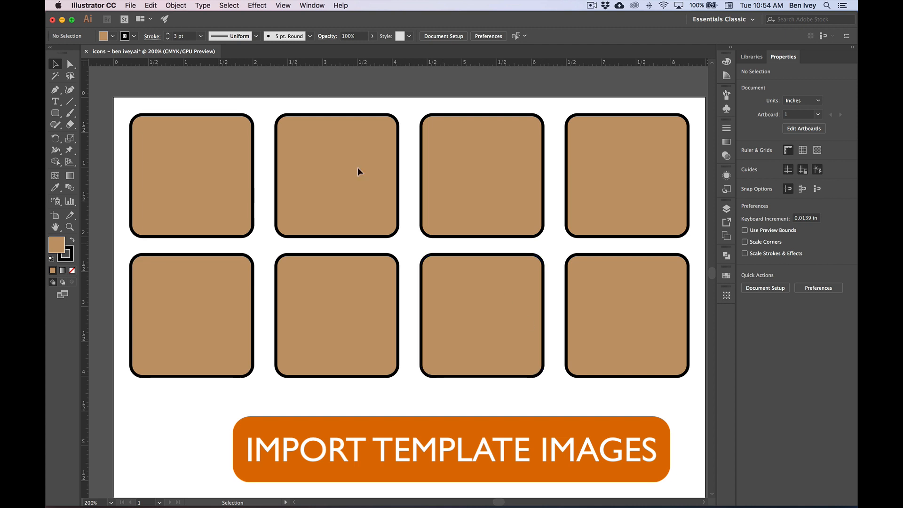
- Place picnic.jpg in the document as a linked template image
left_click(133, 5)
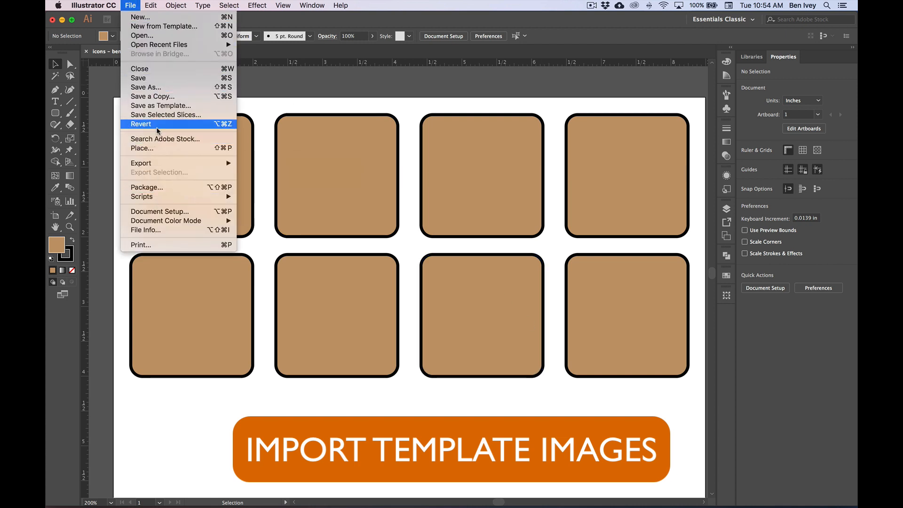
left_click(157, 148)
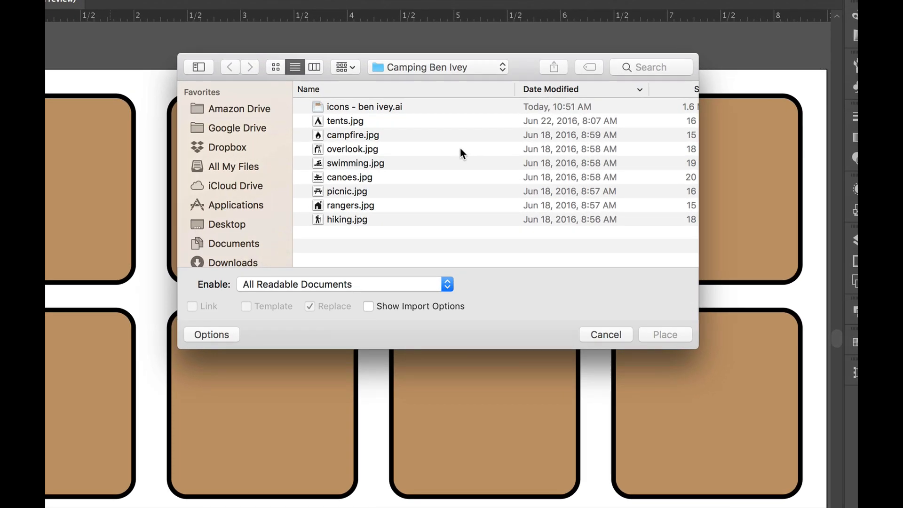
left_click(345, 194)
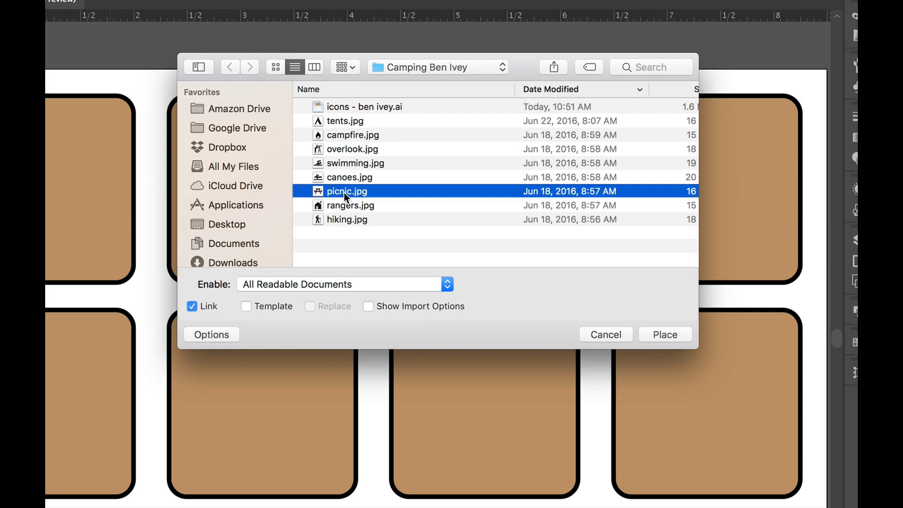
left_click(216, 336)
left_click(216, 334)
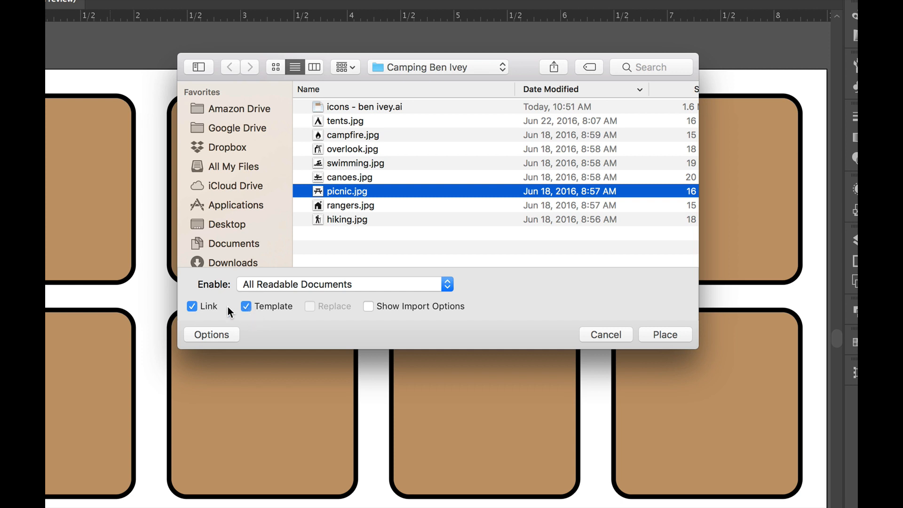
left_click(664, 334)
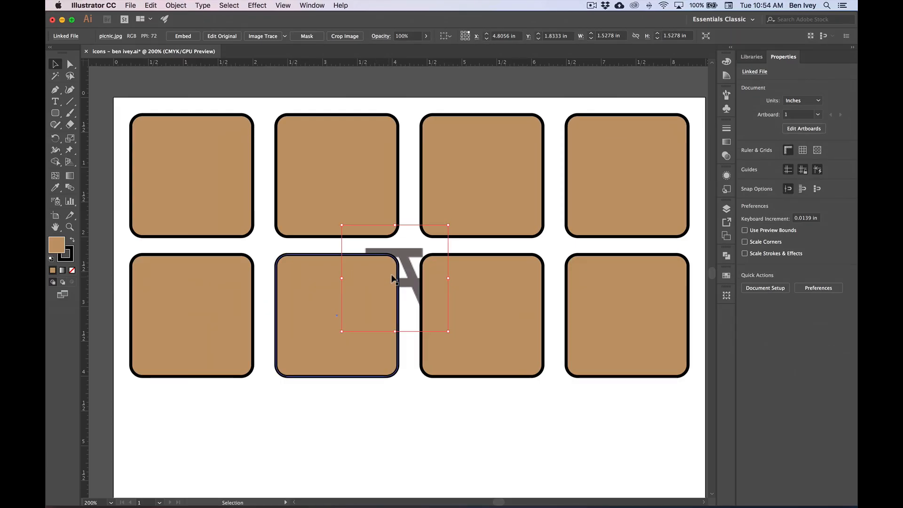
- Place hiking.jpg as a linked template image without replacing the picnic image
left_click(127, 5)
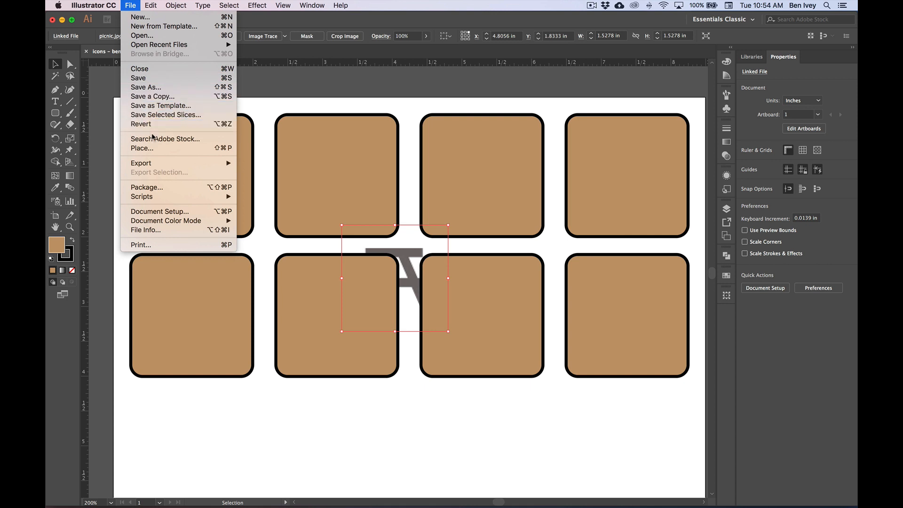
left_click(168, 149)
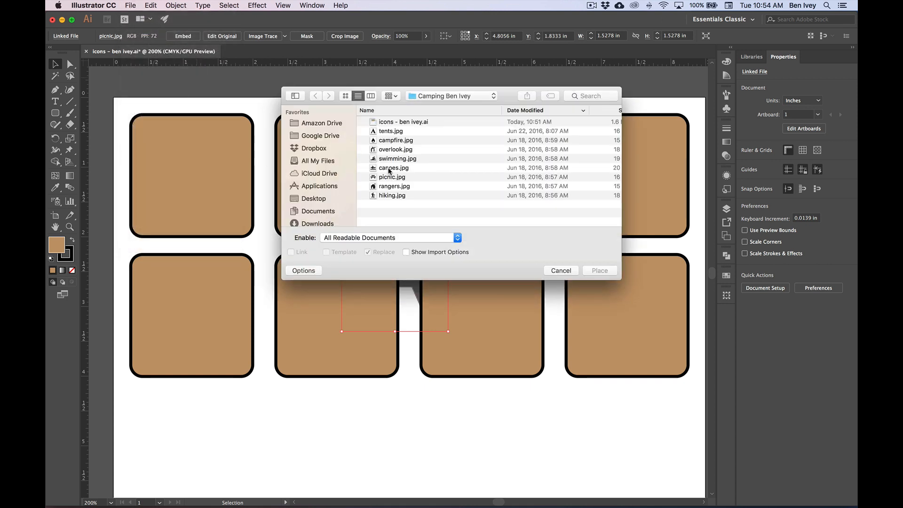
left_click(398, 196)
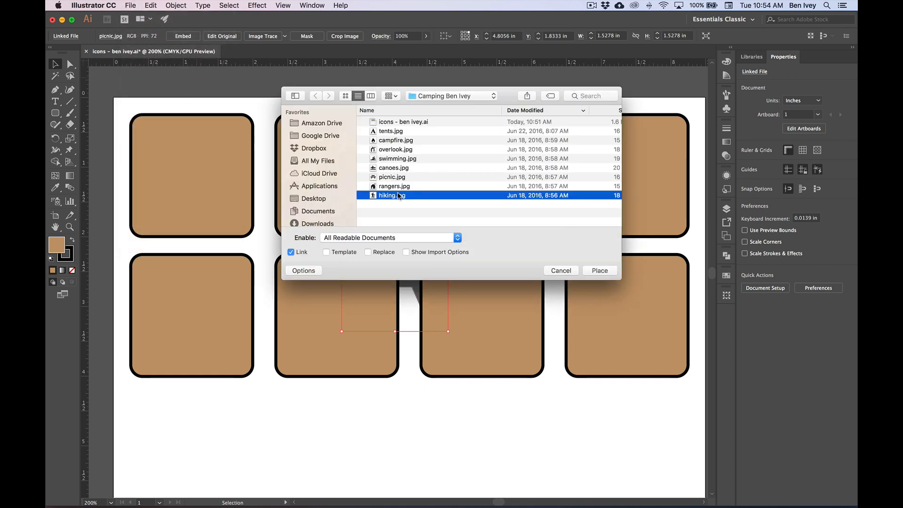
left_click(328, 254)
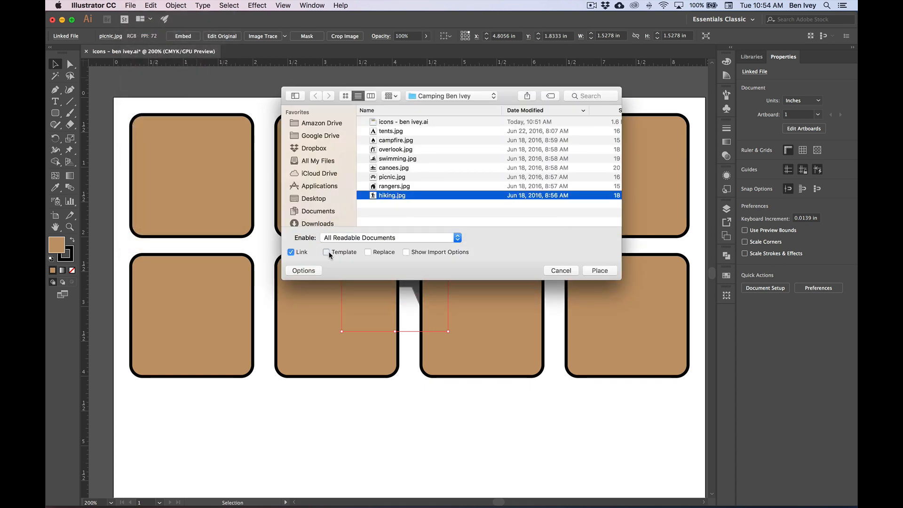
left_click(601, 270)
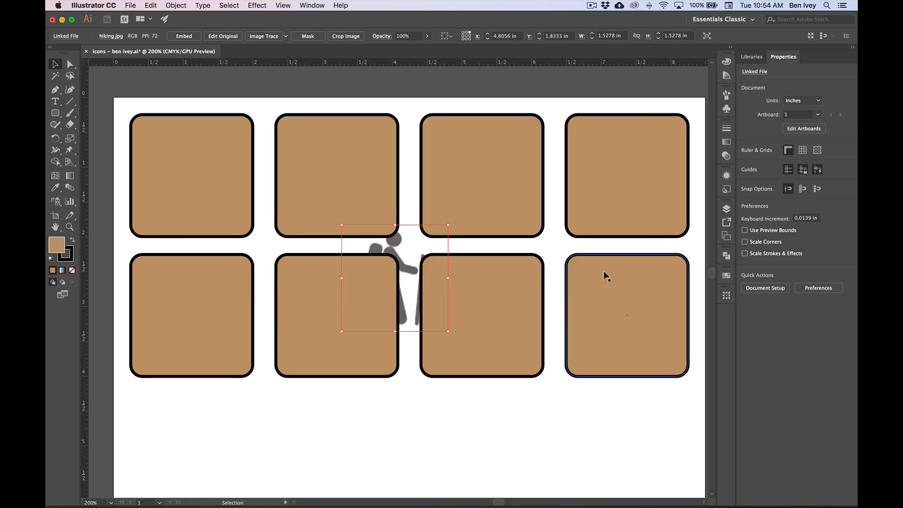
- Place campfire.jpg as a linked template image without replacing the hiking image
left_click(129, 5)
left_click(161, 149)
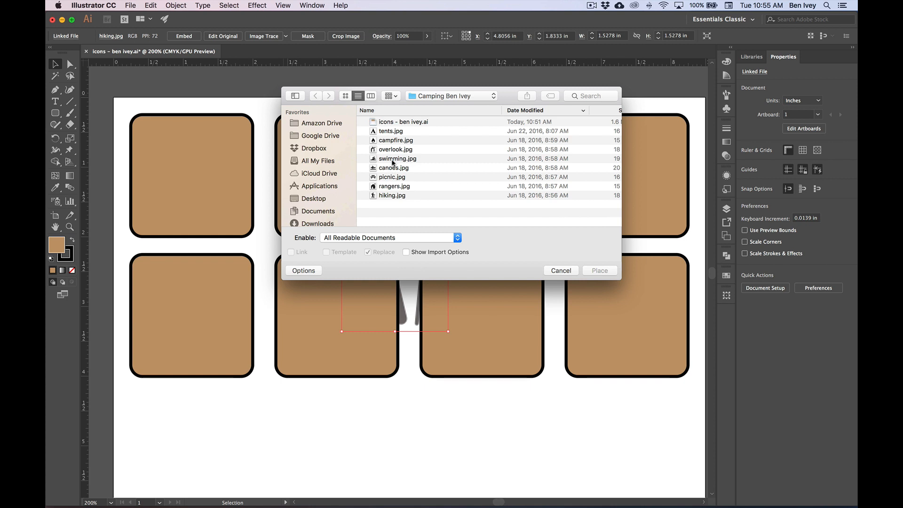
left_click(392, 142)
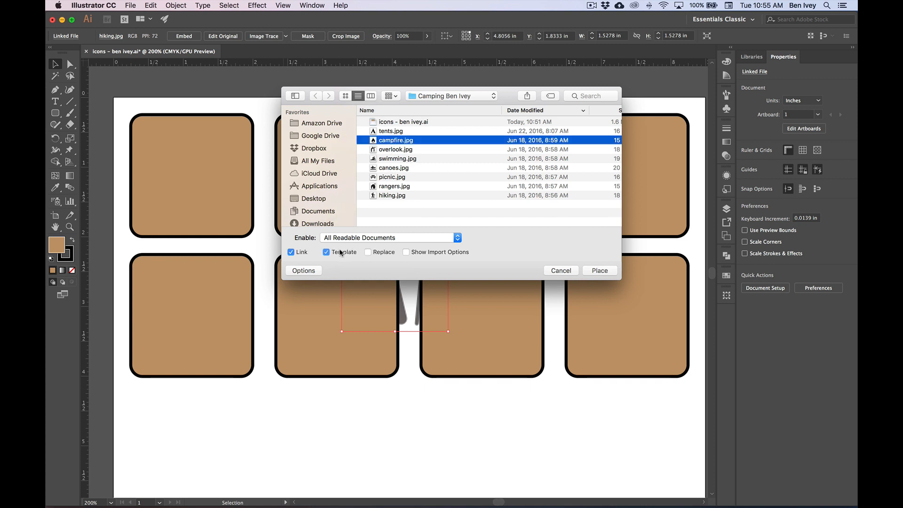
left_click(585, 270)
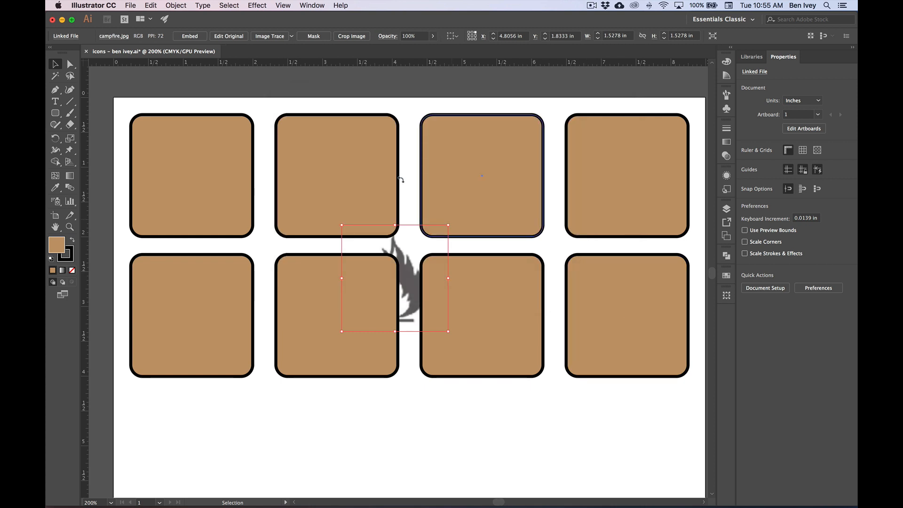
- Place tents.jpg as a linked template image without replacing the campfire image
left_click(131, 4)
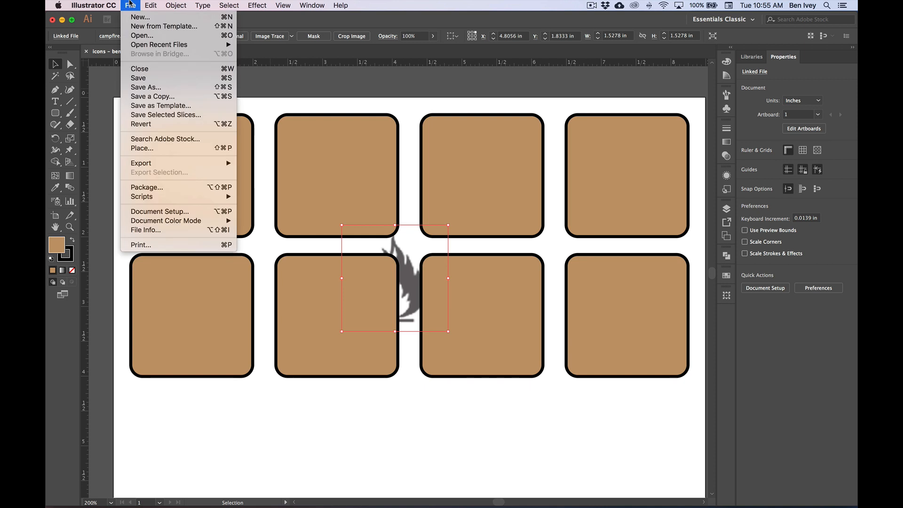
left_click(157, 152)
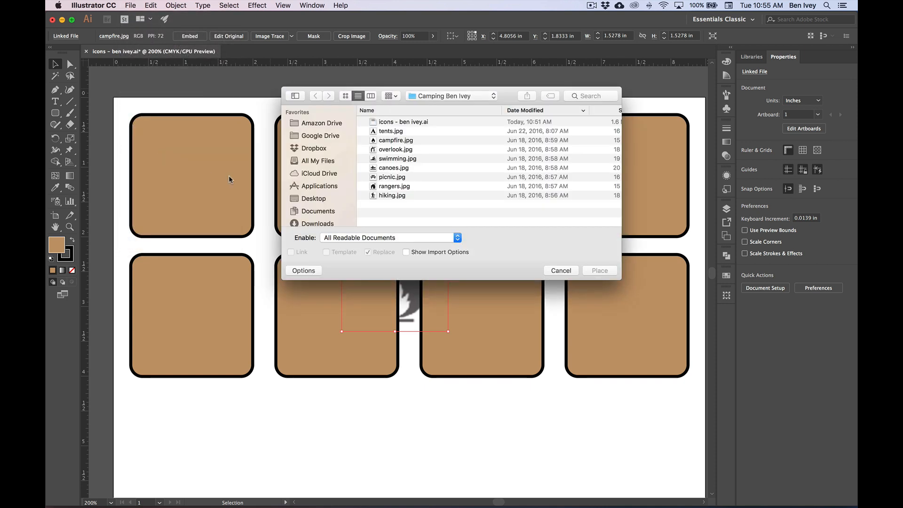
left_click(389, 131)
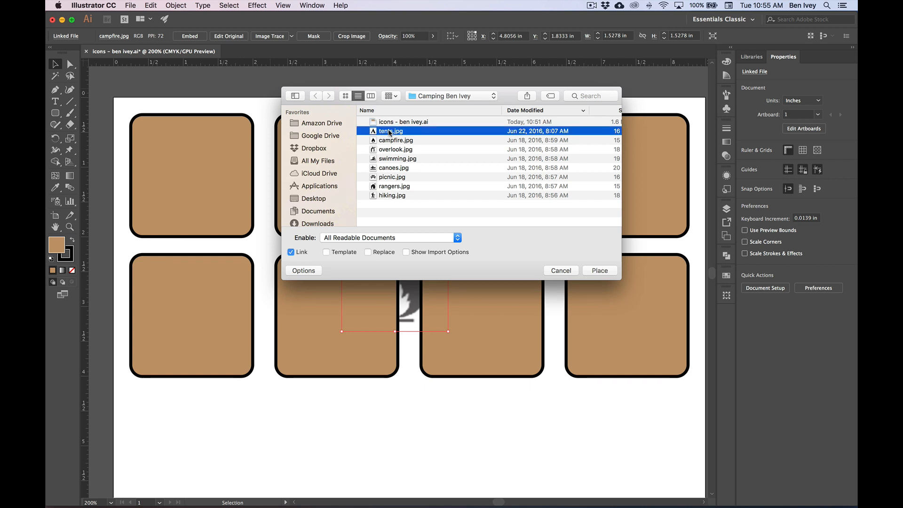
left_click(337, 253)
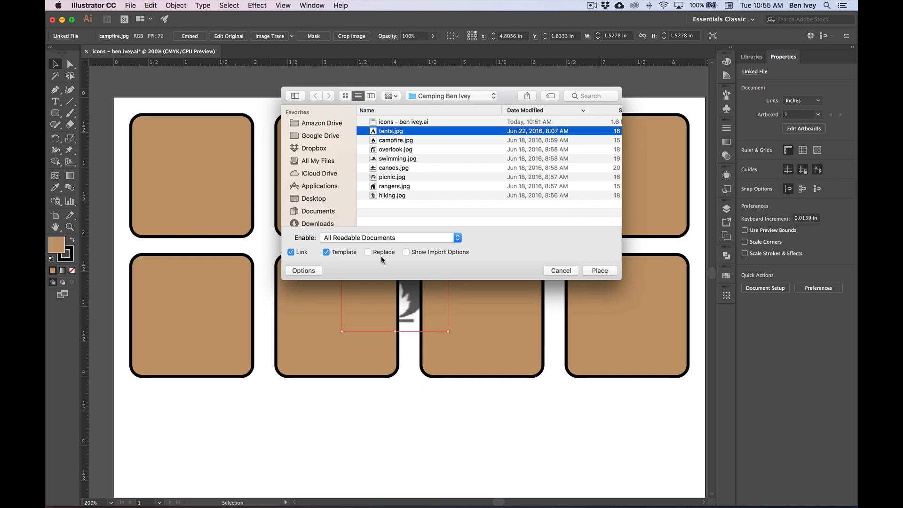
left_click(600, 272)
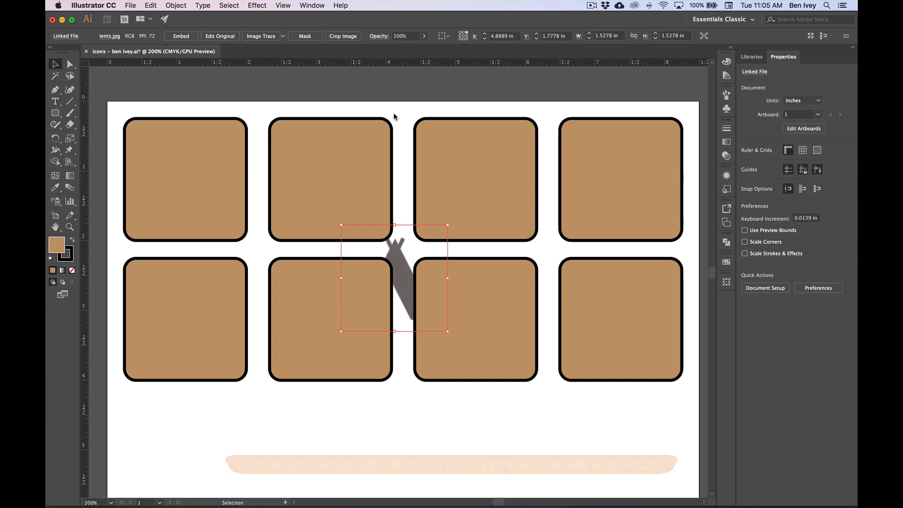
- Show the document's layers, deselect the tents image and move Layer 1 below all four template layers
left_click(306, 6)
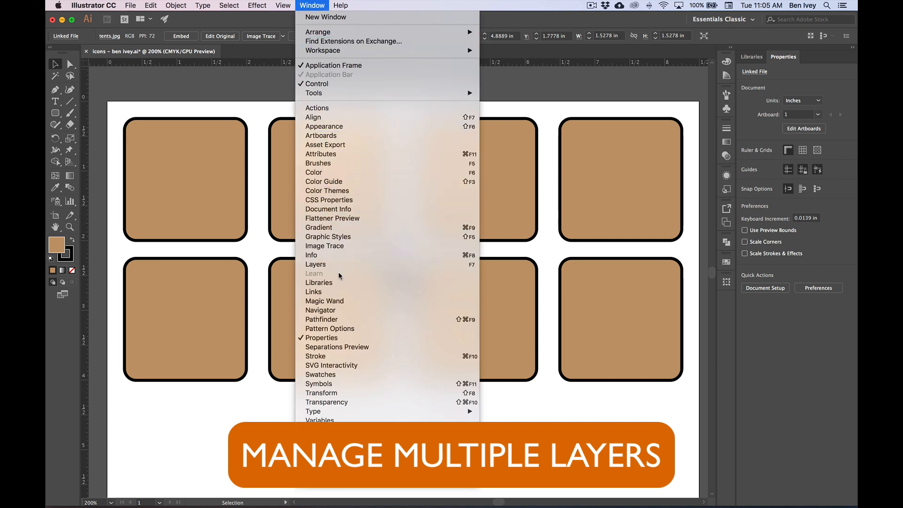
left_click(362, 265)
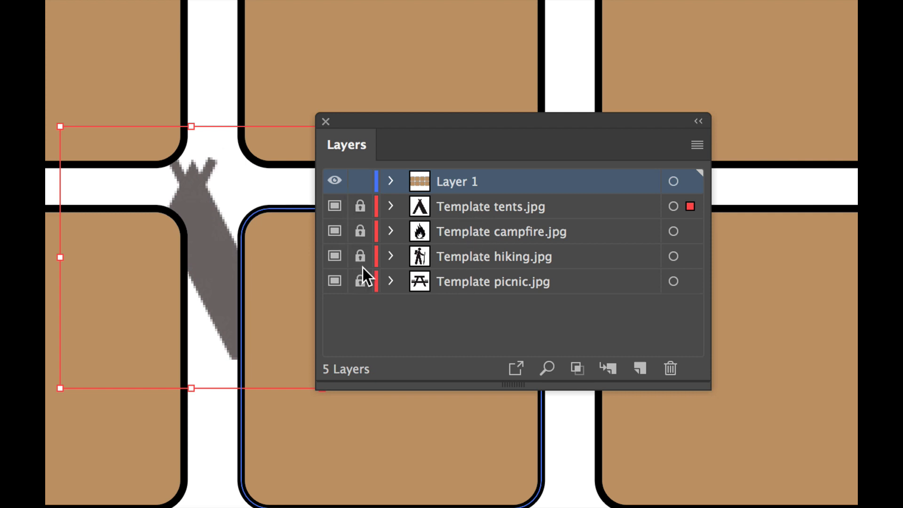
left_click(222, 191)
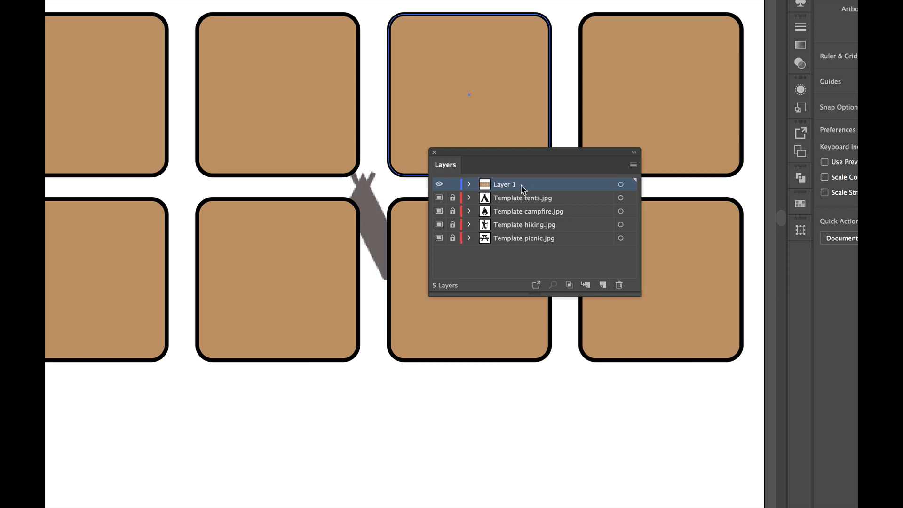
left_click_drag(534, 185, 518, 244)
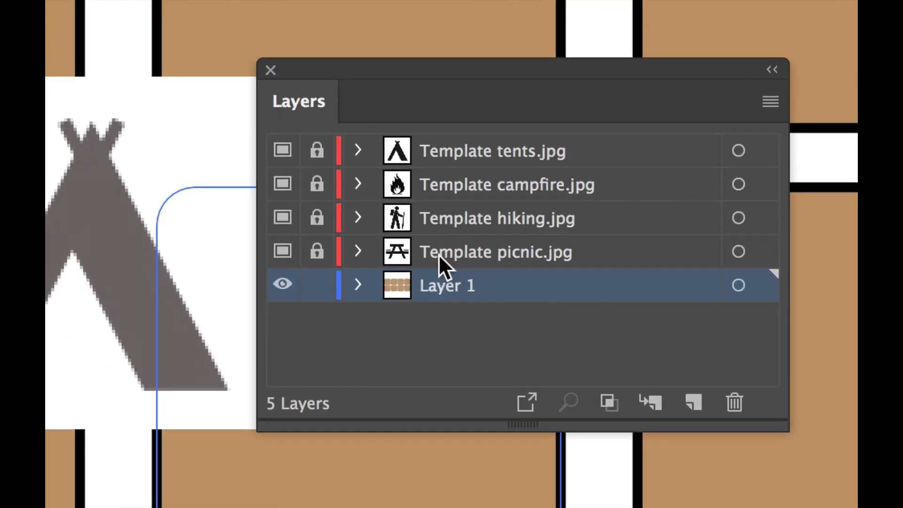
- Unlock the Template picnic.jpg layer and select its image together with the first square in the top row
left_click(318, 252)
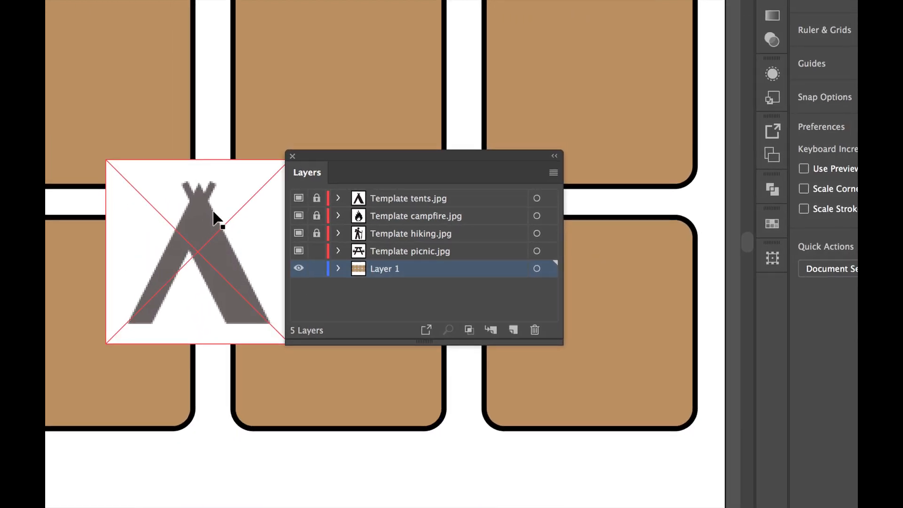
left_click(191, 212)
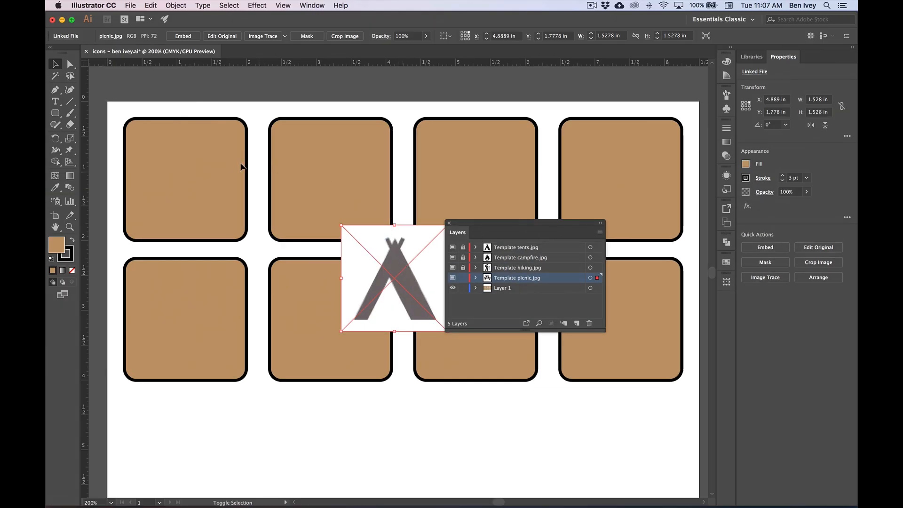
left_click(183, 193, "shift")
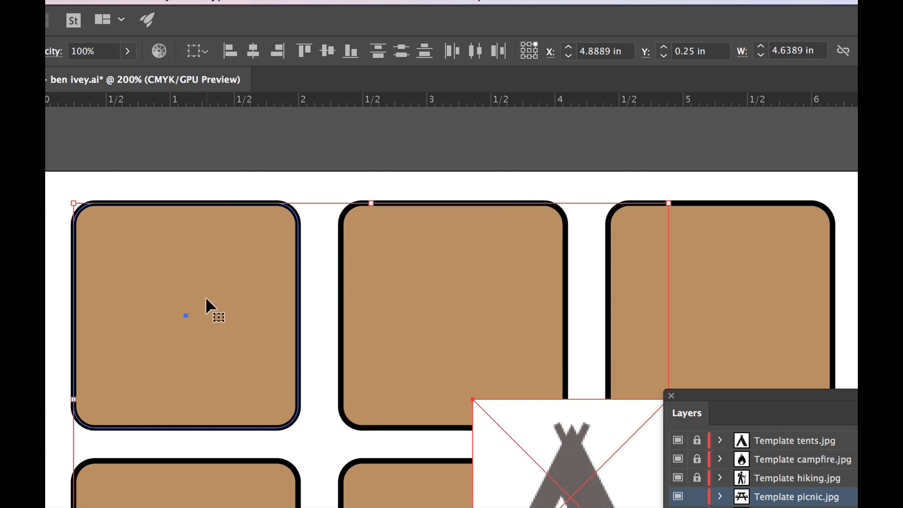
- Using Align to Key Object with the first square as key, center the picnic image on it horizontally and vertically
left_click(200, 51)
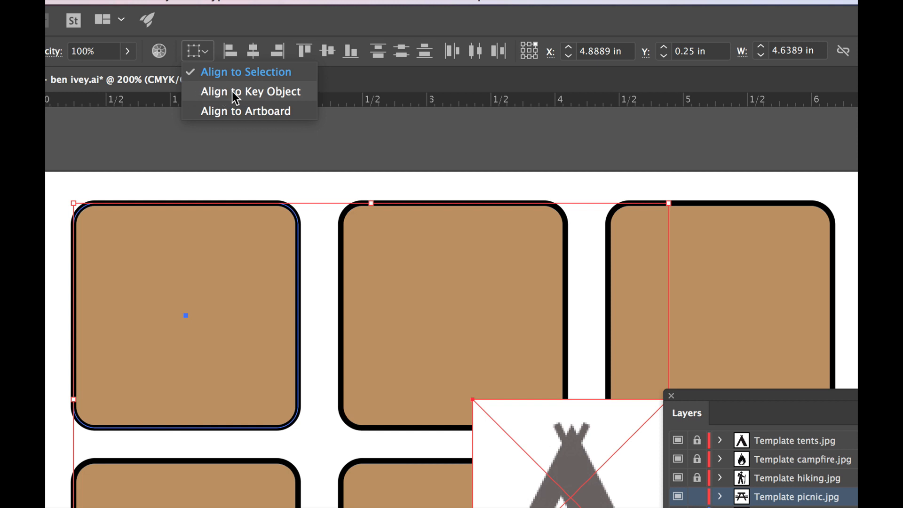
left_click(262, 93)
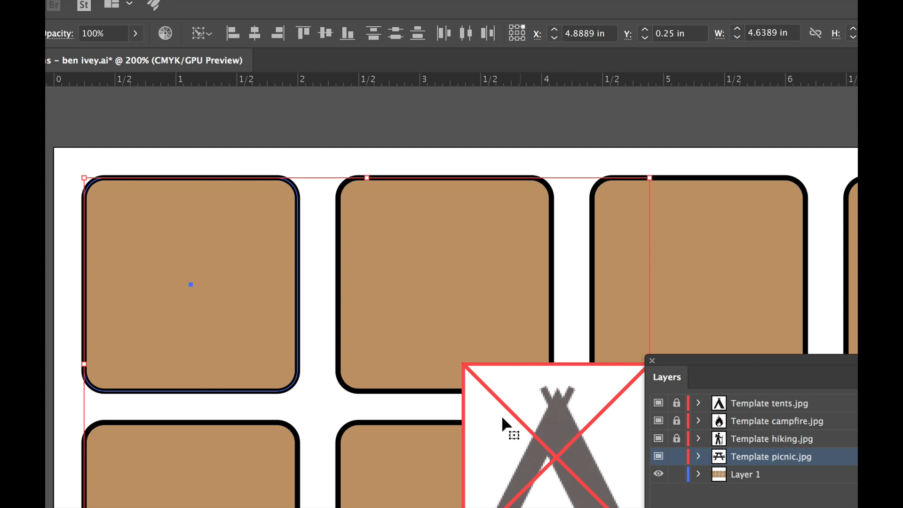
left_click(191, 243)
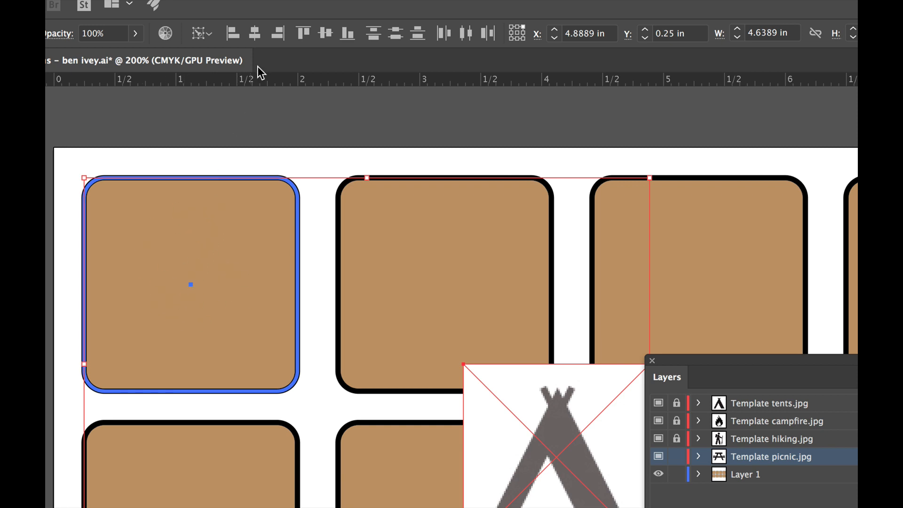
left_click(253, 34)
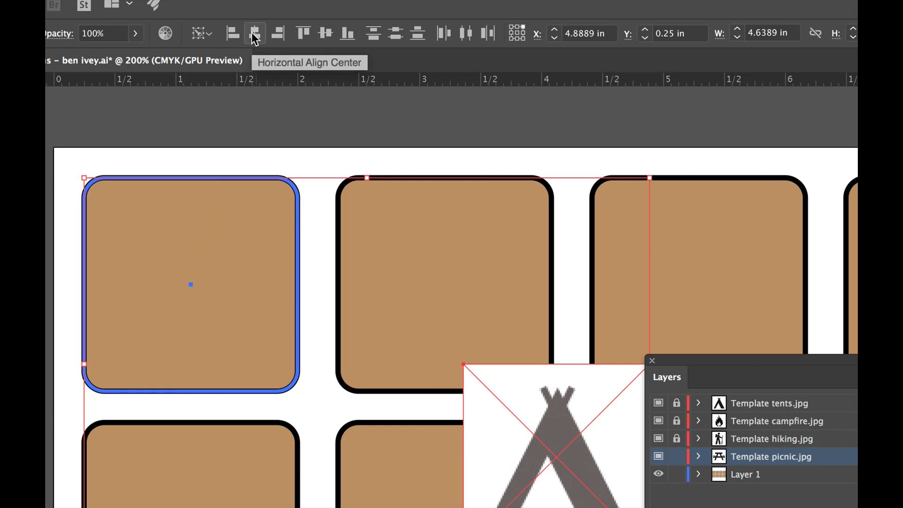
left_click(255, 35)
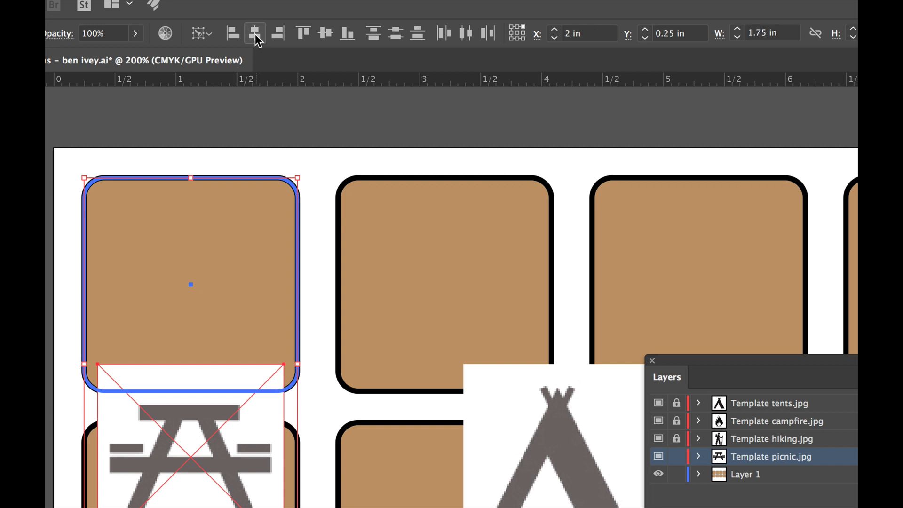
left_click(326, 34)
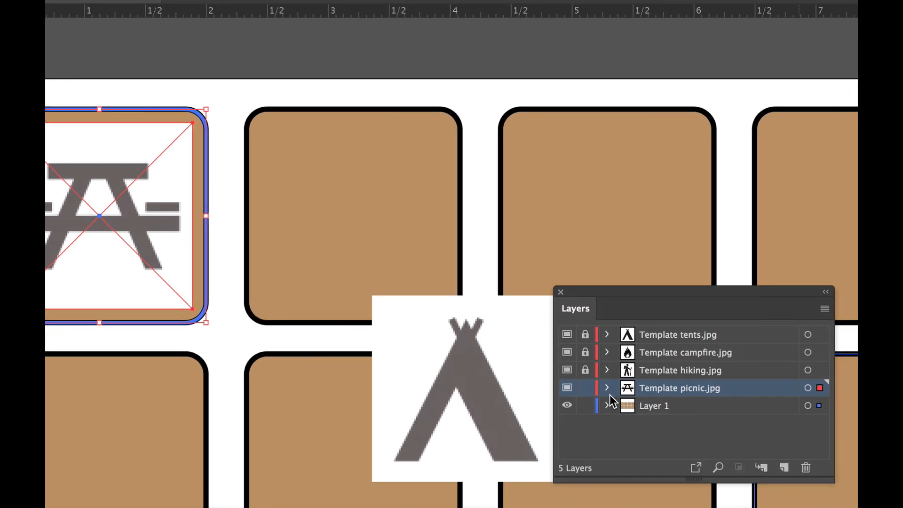
- Lock the Template picnic.jpg layer, then unlock the Template hiking.jpg layer and make it active
left_click(585, 388)
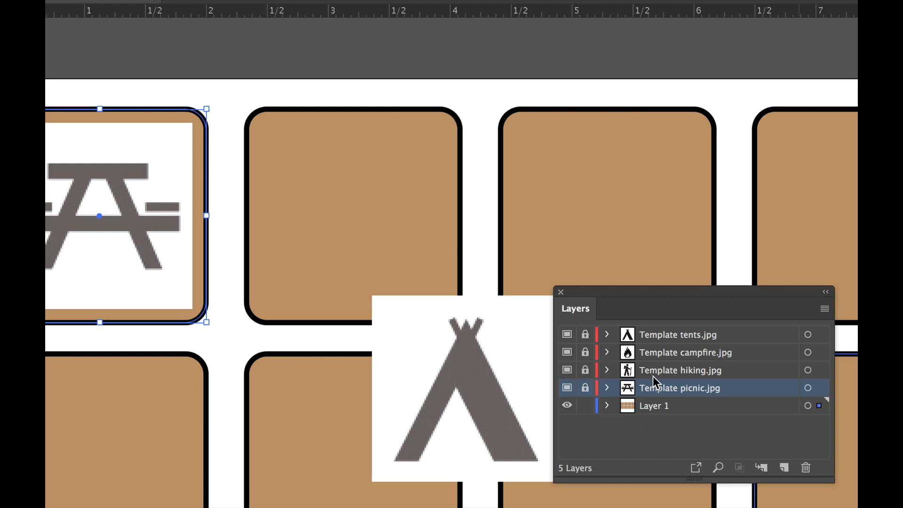
left_click(585, 372)
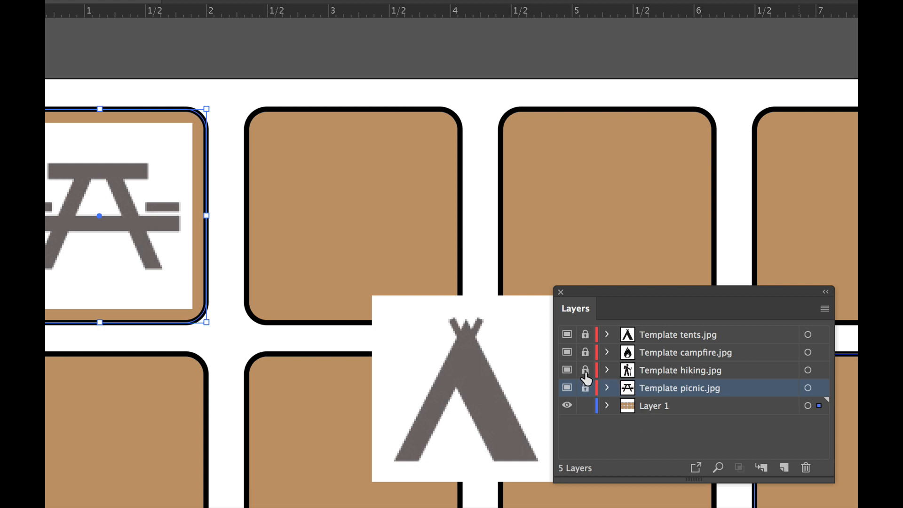
left_click(647, 372)
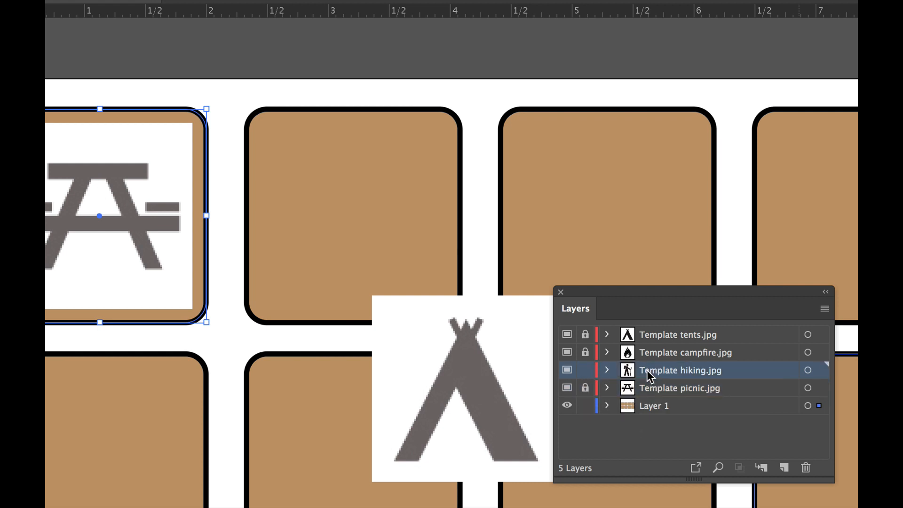
- Center the hiking image horizontally and vertically on the second top-row square using Align to Key Object, and lock the Template hiking.jpg layer
left_click(487, 360)
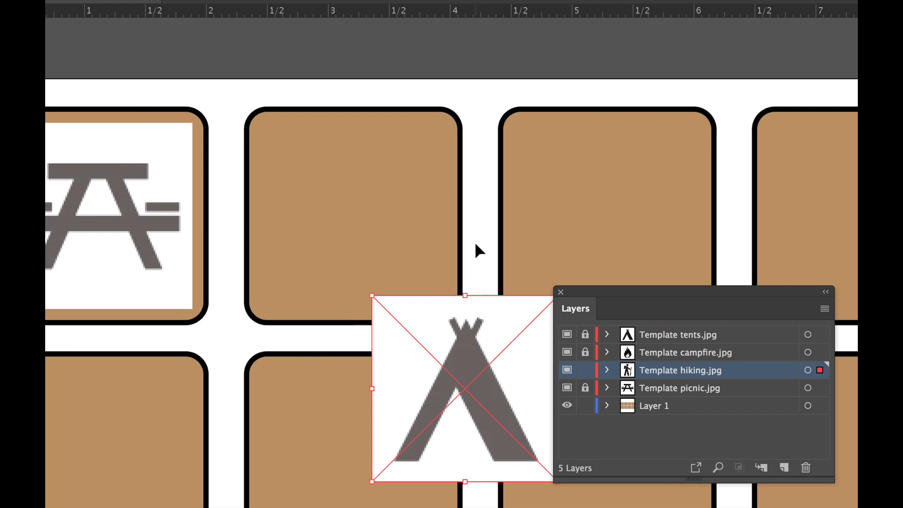
left_click(391, 212, "shift")
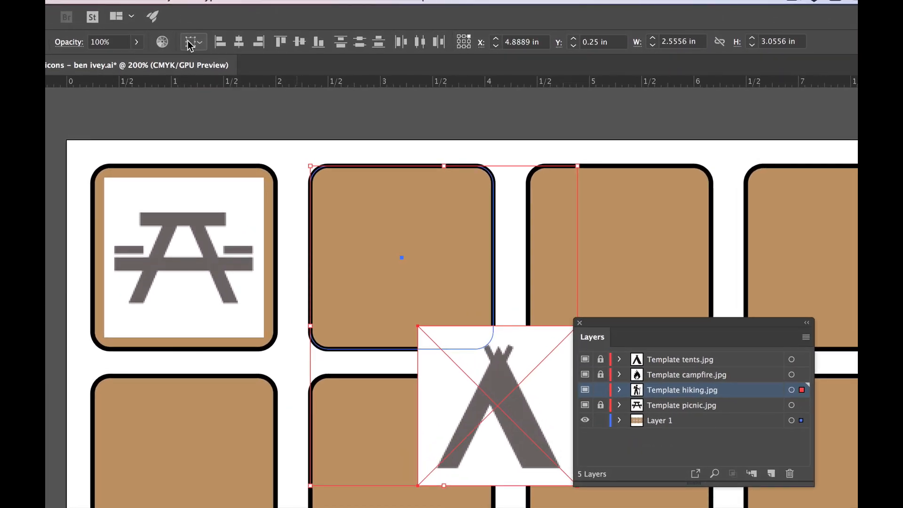
left_click(190, 41)
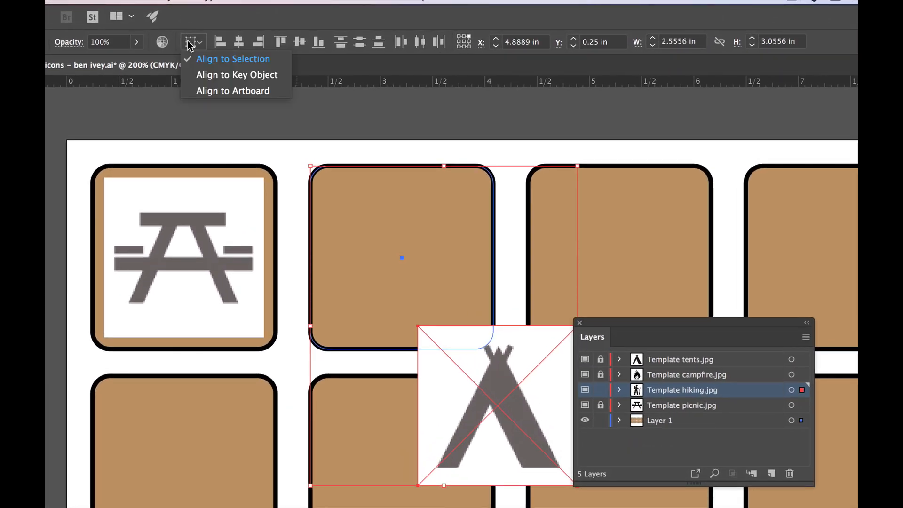
left_click(265, 75)
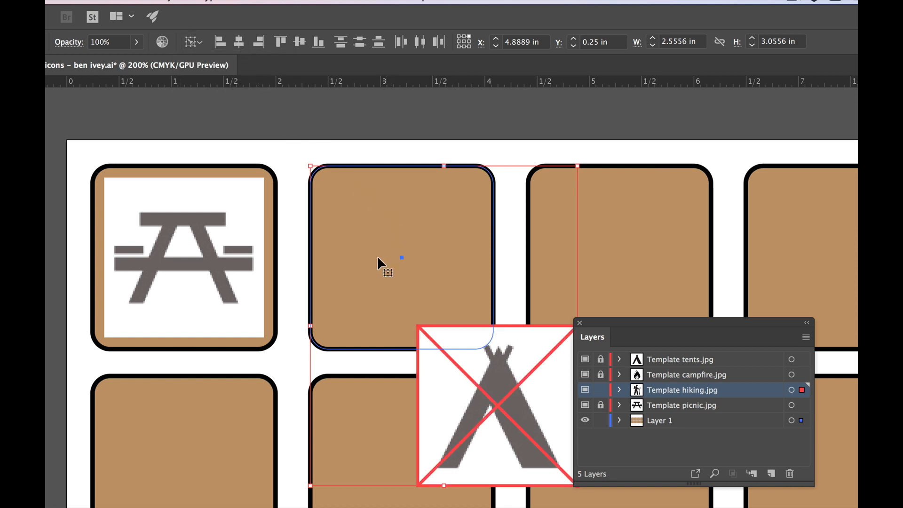
left_click(400, 213)
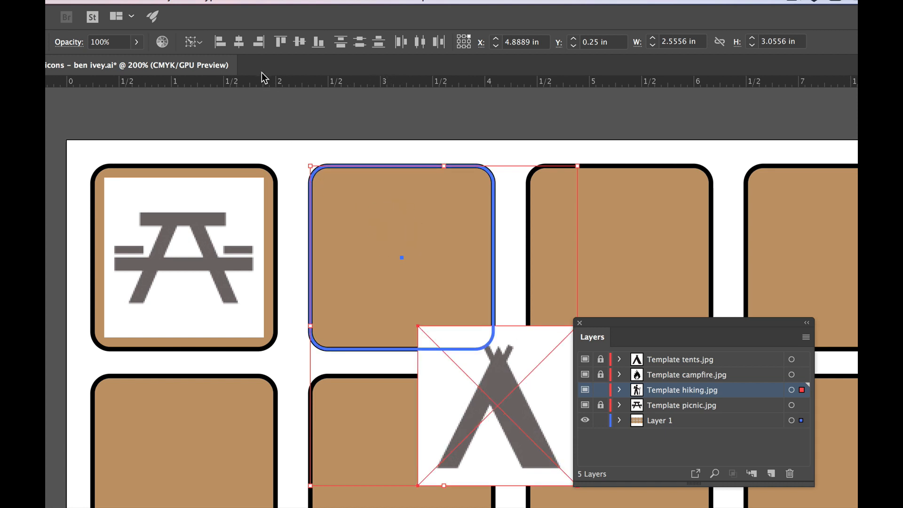
left_click(239, 42)
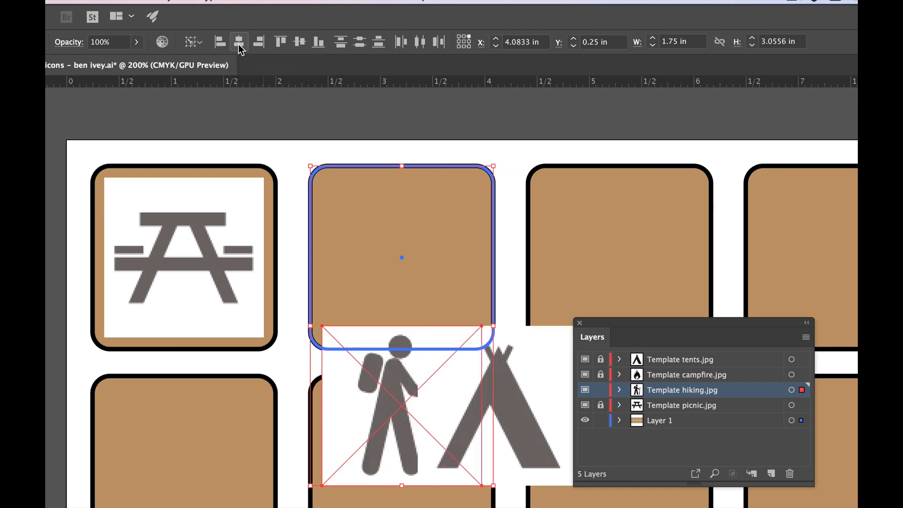
left_click(300, 42)
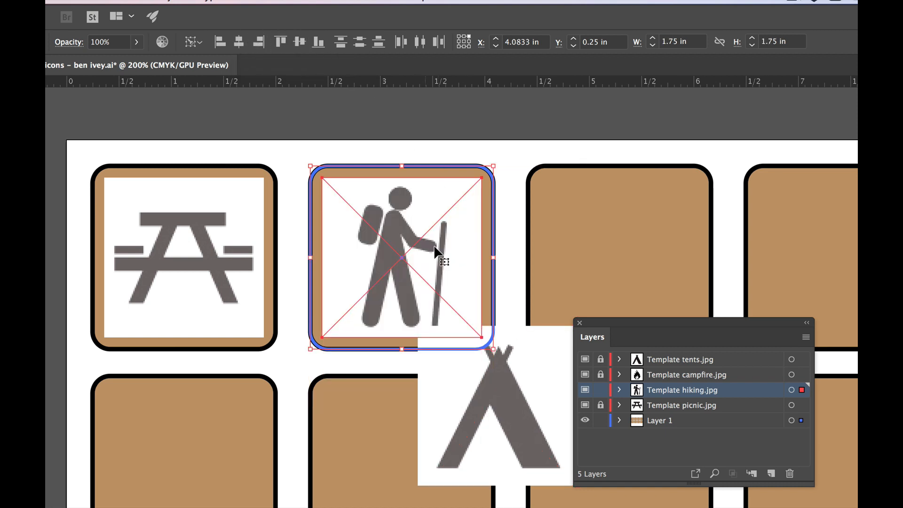
left_click(601, 392)
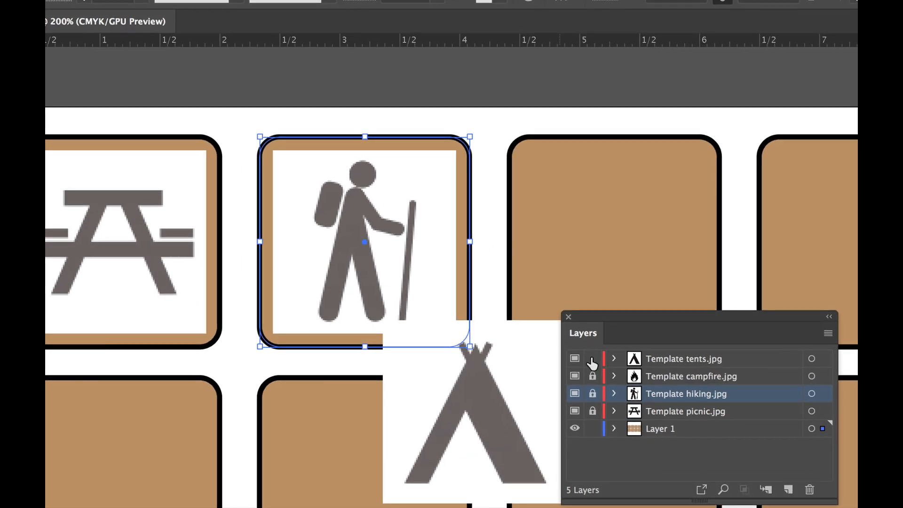
- With the third top-row square as key object, center the tents image on it horizontally and vertically, and lock the Template tents.jpg layer
left_click(540, 386)
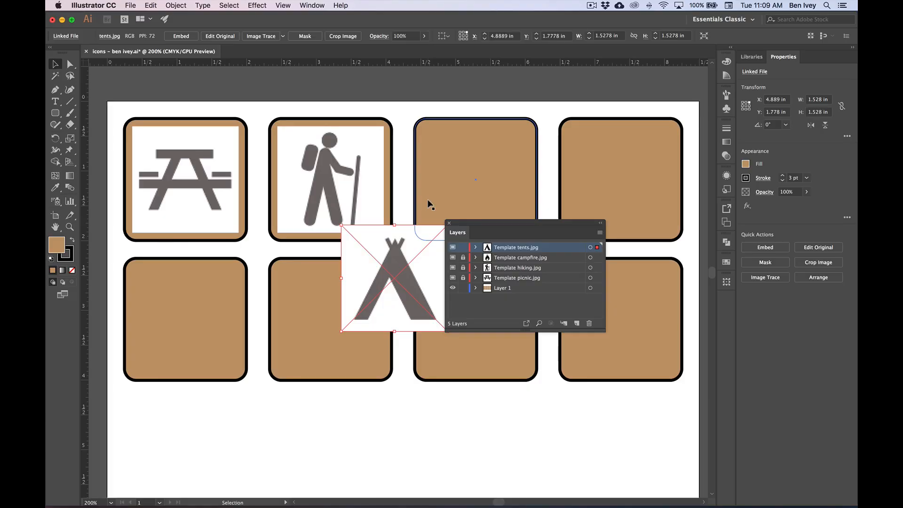
left_click(438, 176, "shift")
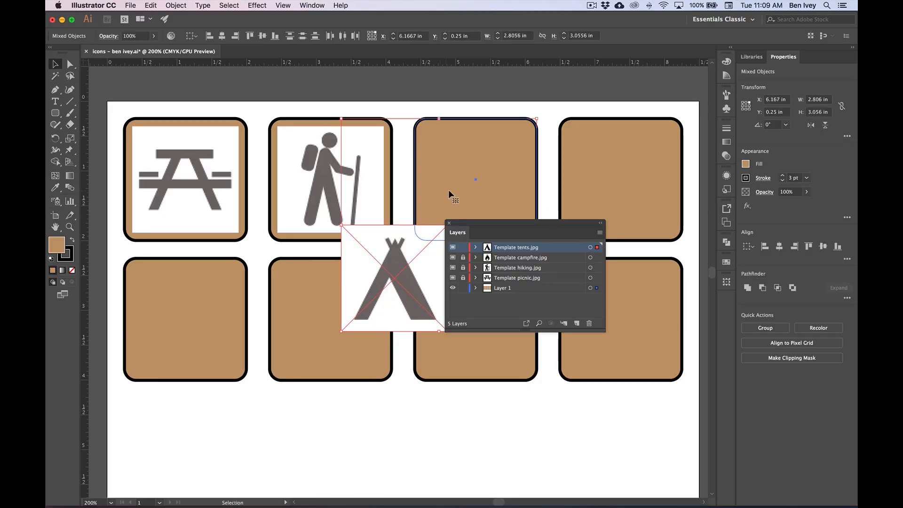
left_click(195, 36)
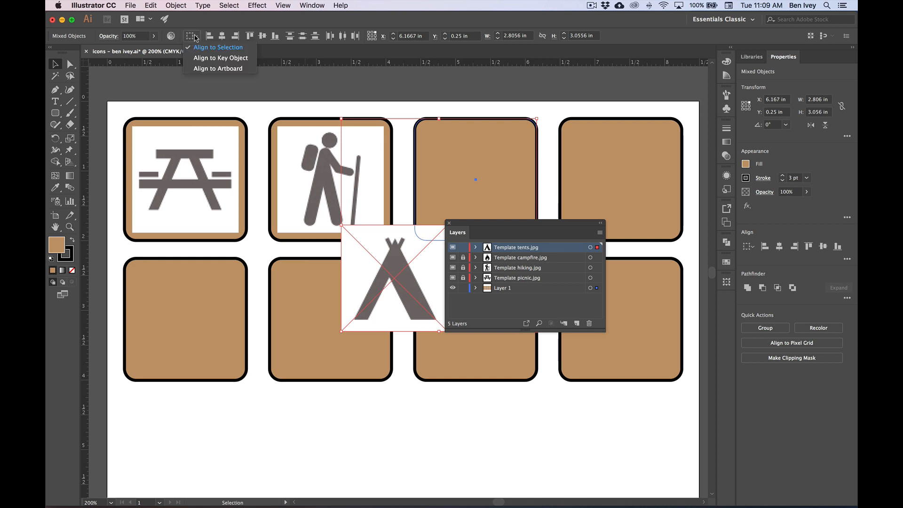
left_click(196, 58)
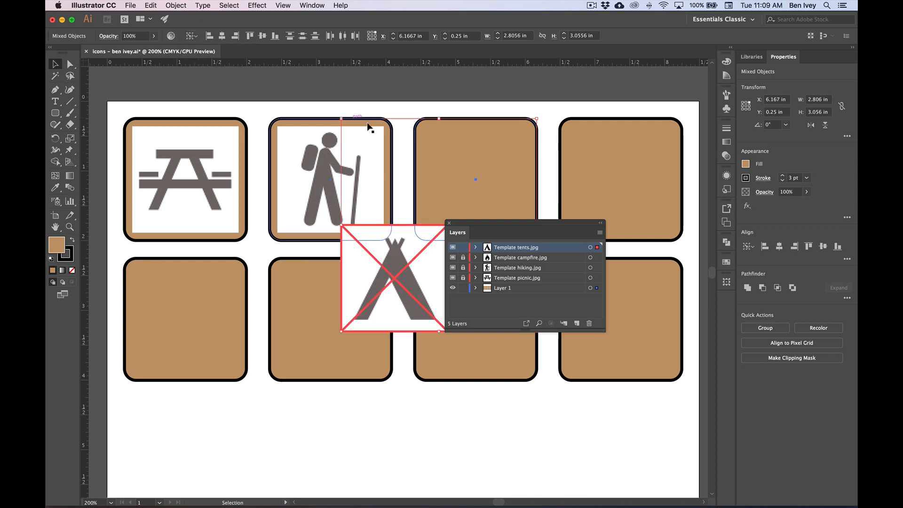
left_click(459, 145)
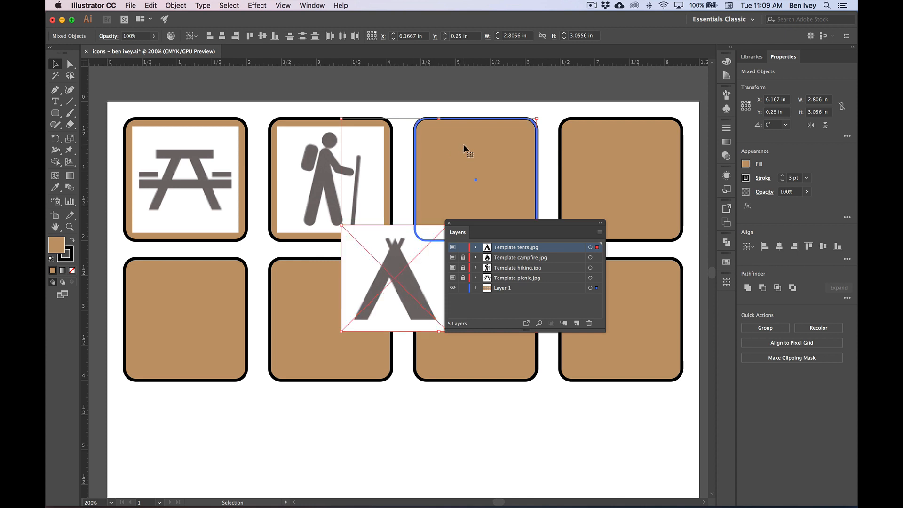
left_click(222, 38)
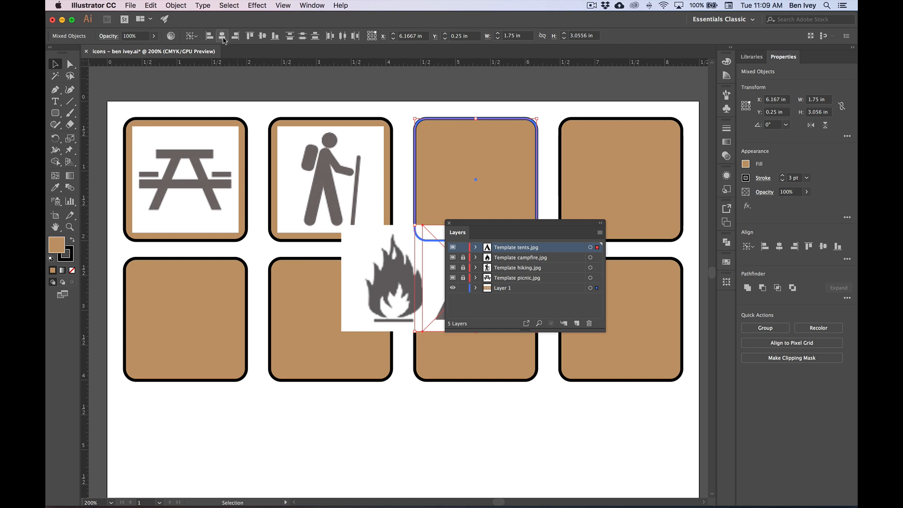
left_click(263, 38)
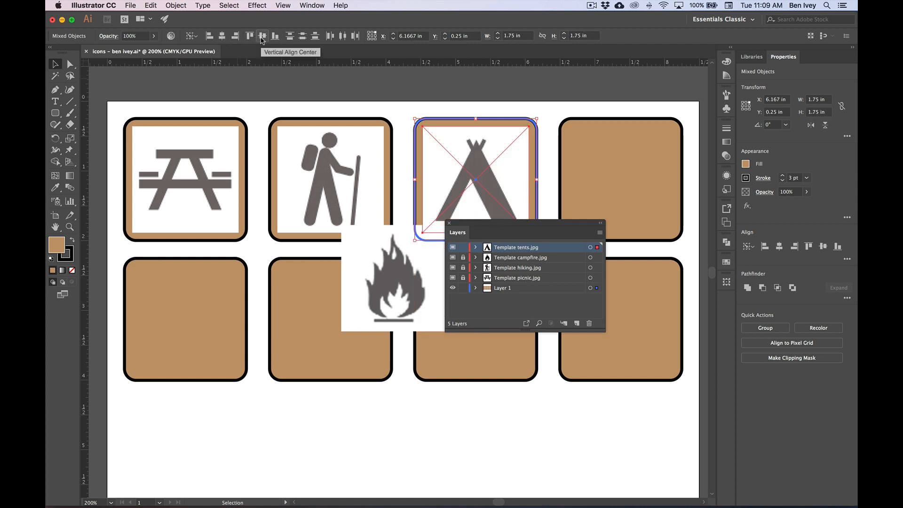
left_click(463, 247)
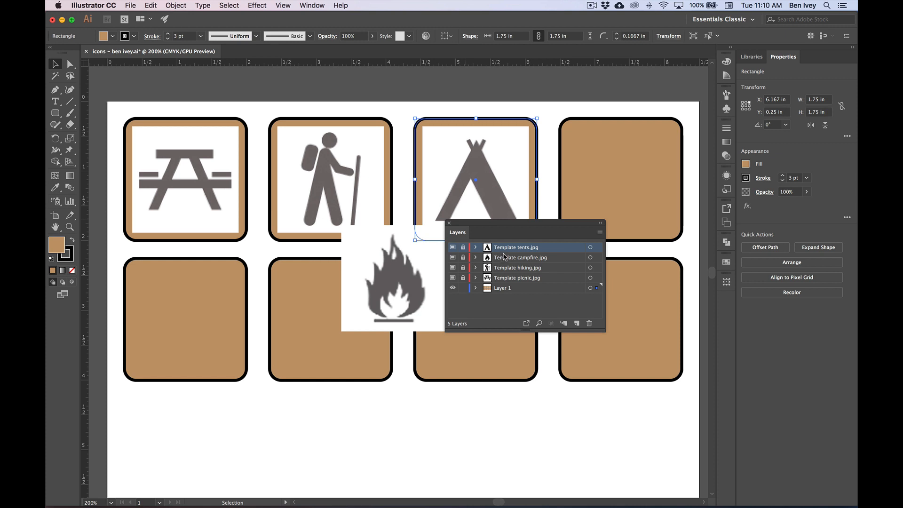
- Unlock the Template campfire.jpg layer and select its image together with the fourth square in the top row
left_click(463, 258)
left_click(401, 273)
left_click(402, 275)
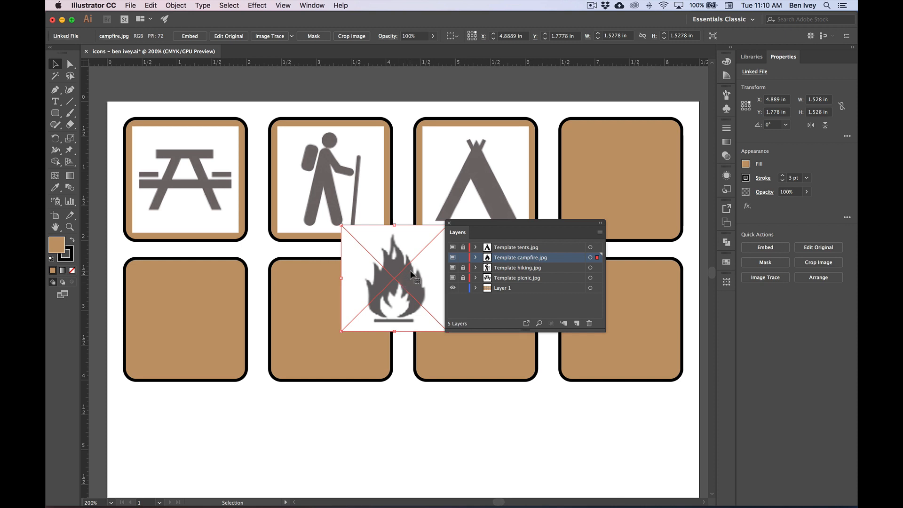
left_click(636, 173, "shift")
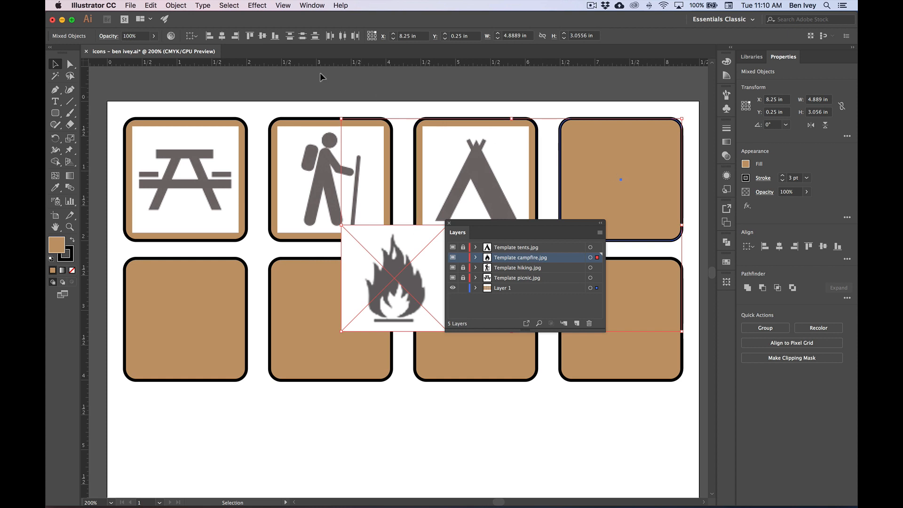
- Using Align to Key Object with the fourth square as key, center the campfire image on it both ways and lock the Template campfire.jpg layer
left_click(190, 36)
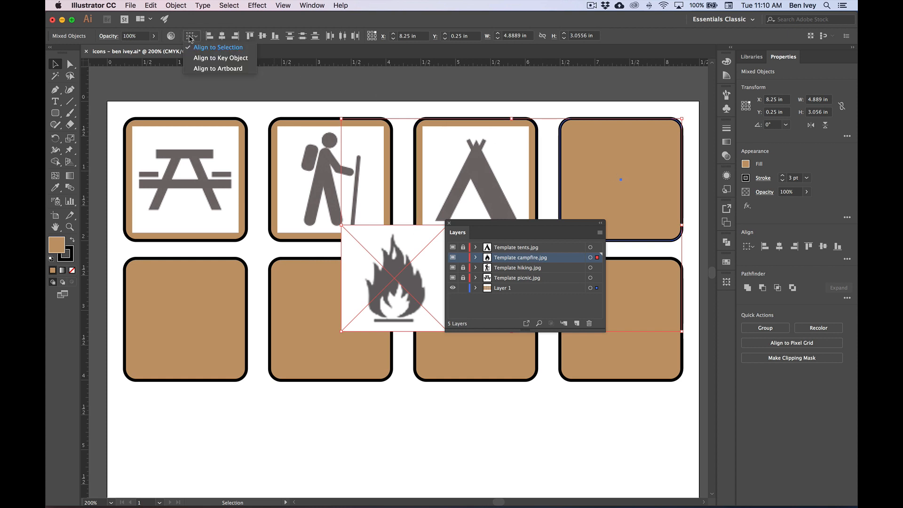
left_click(235, 59)
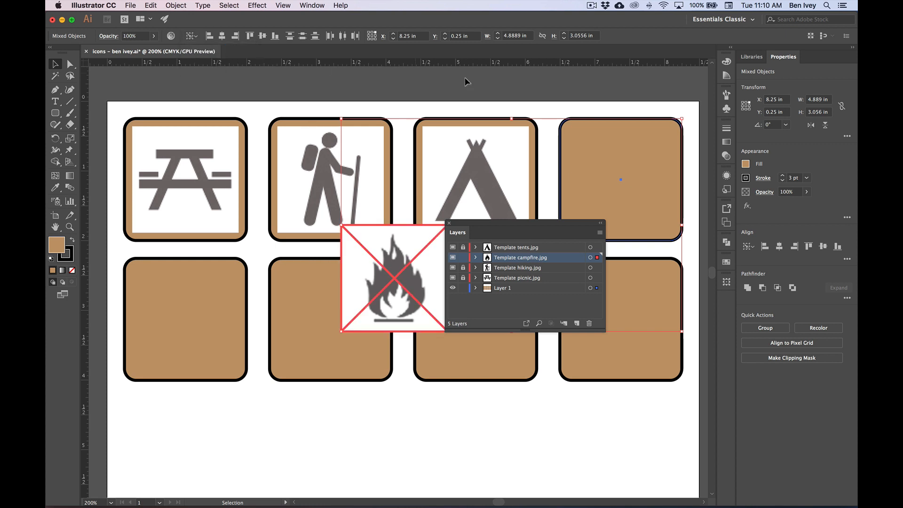
left_click(626, 136)
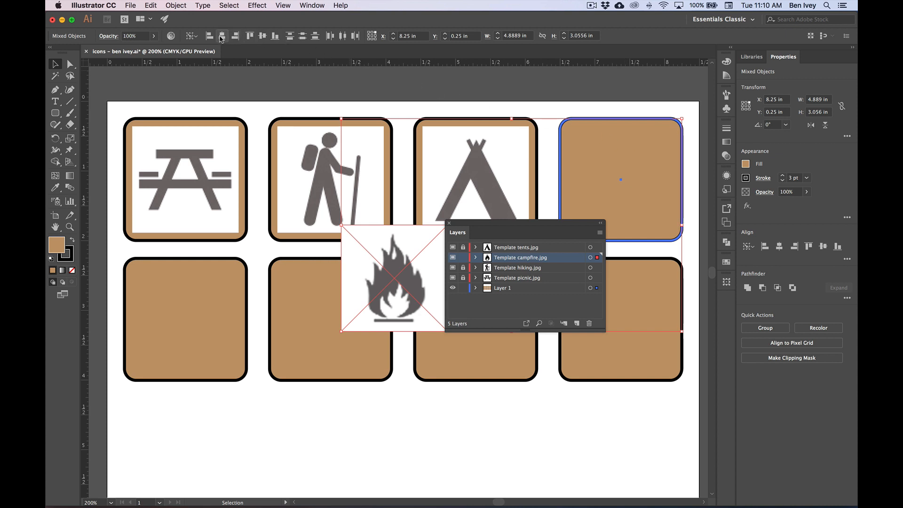
left_click(234, 36)
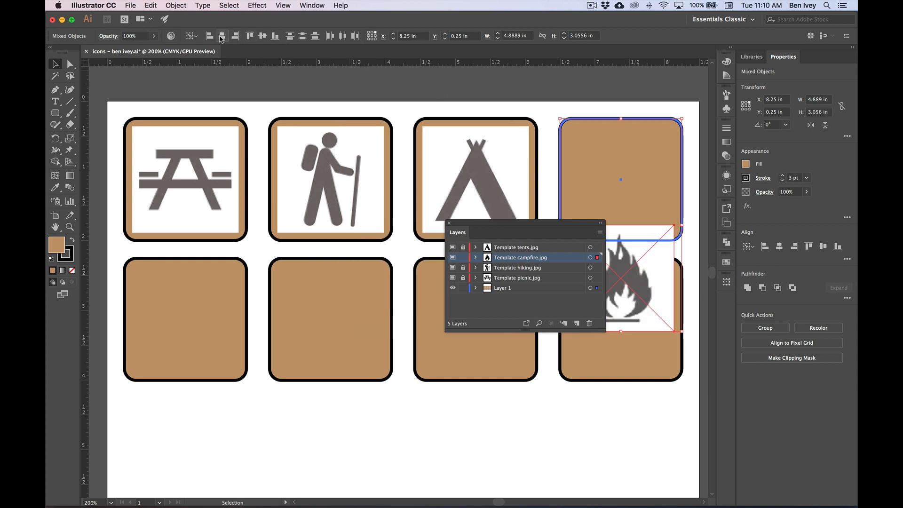
left_click(262, 37)
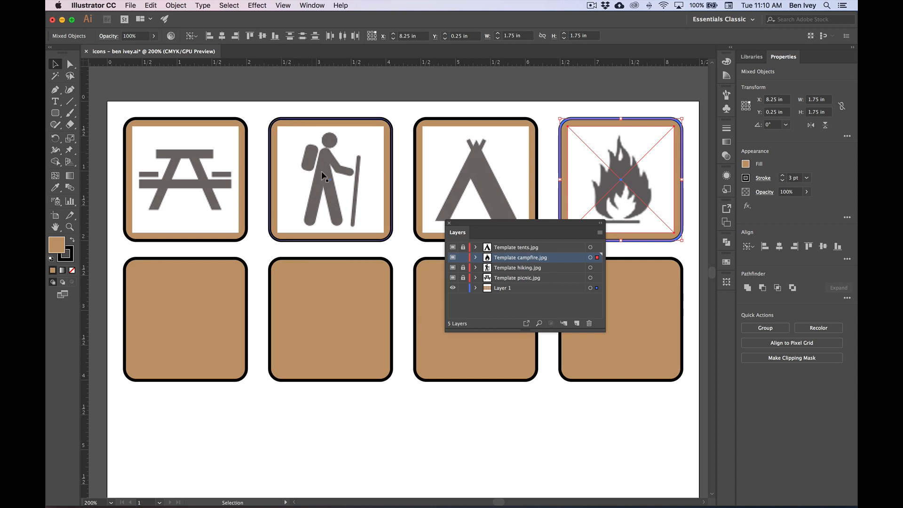
left_click(464, 258)
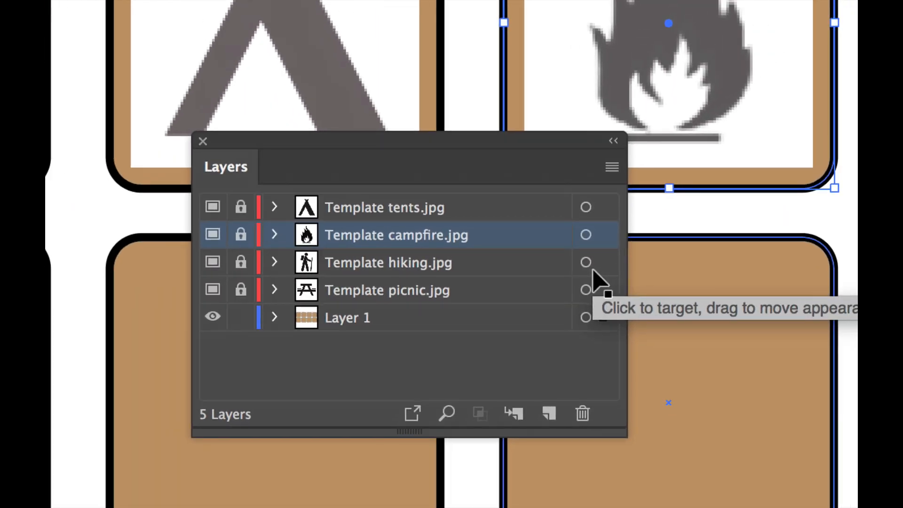
- Rename Layer 1 as Backgrounds and lock it
left_click(347, 316)
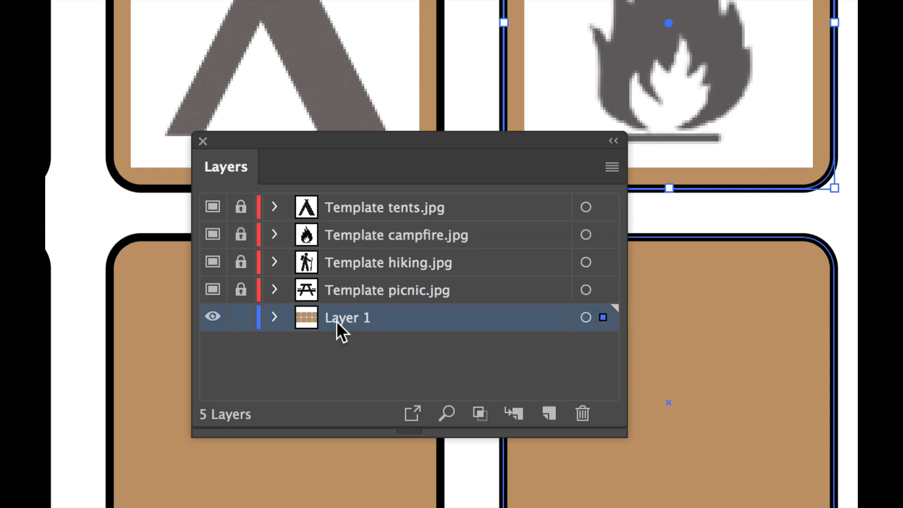
double_click(342, 320)
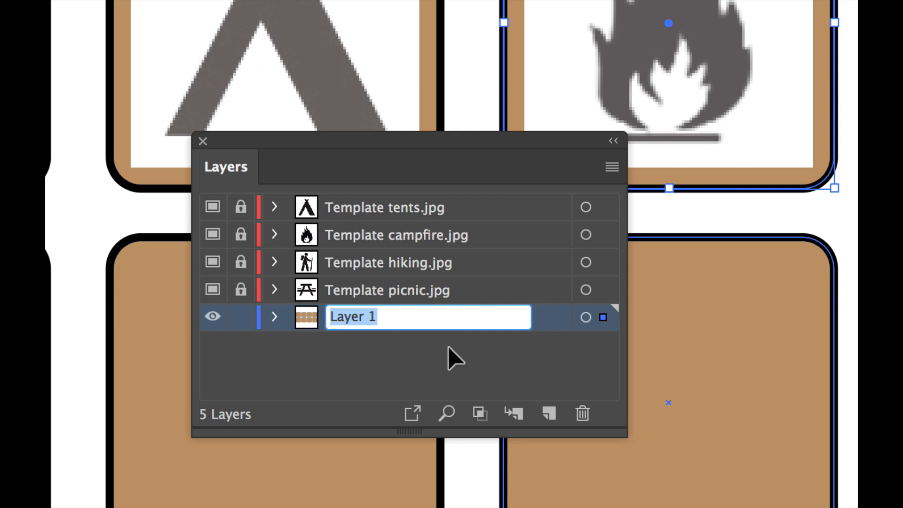
type("Backgrounds")
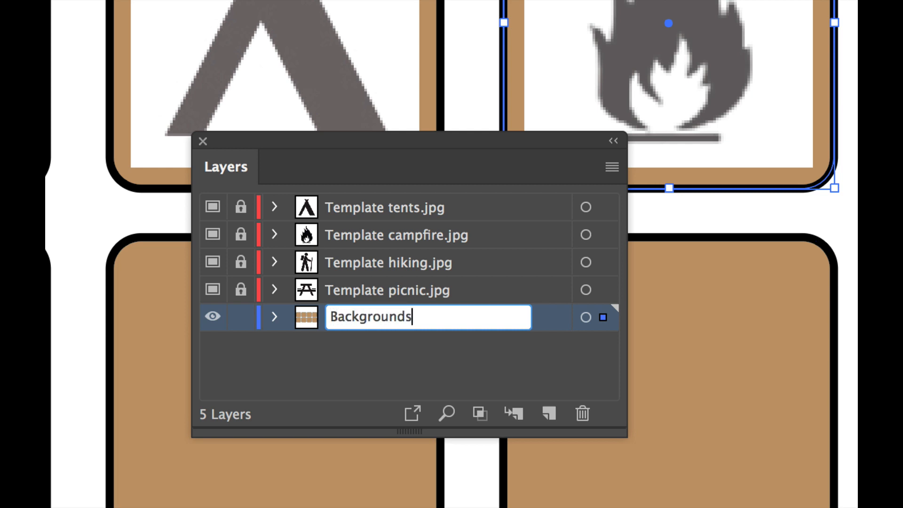
key("Return")
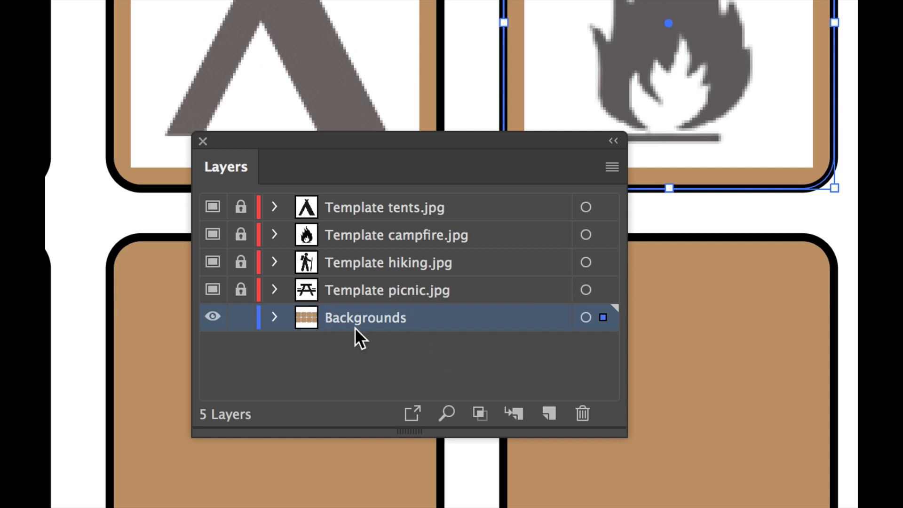
left_click(240, 318)
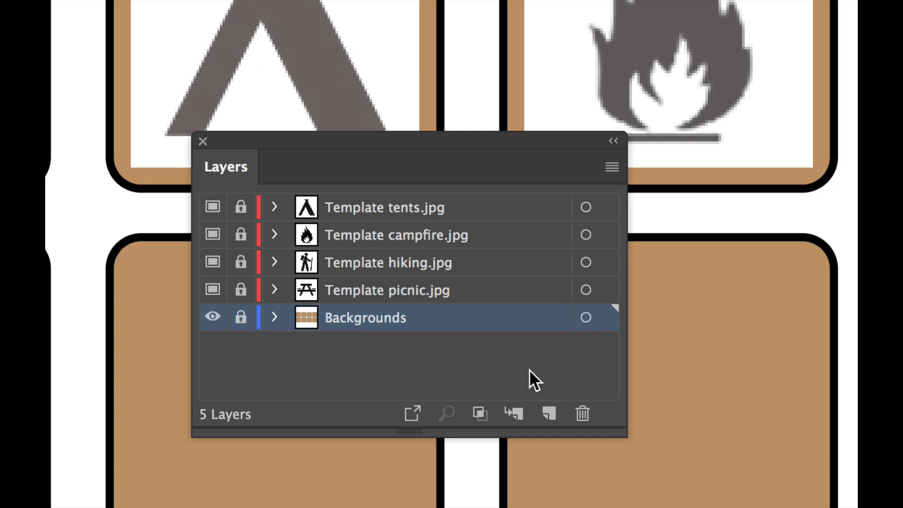
- Create a new layer named Icon Art above all the template layers and save the document
left_click(550, 412)
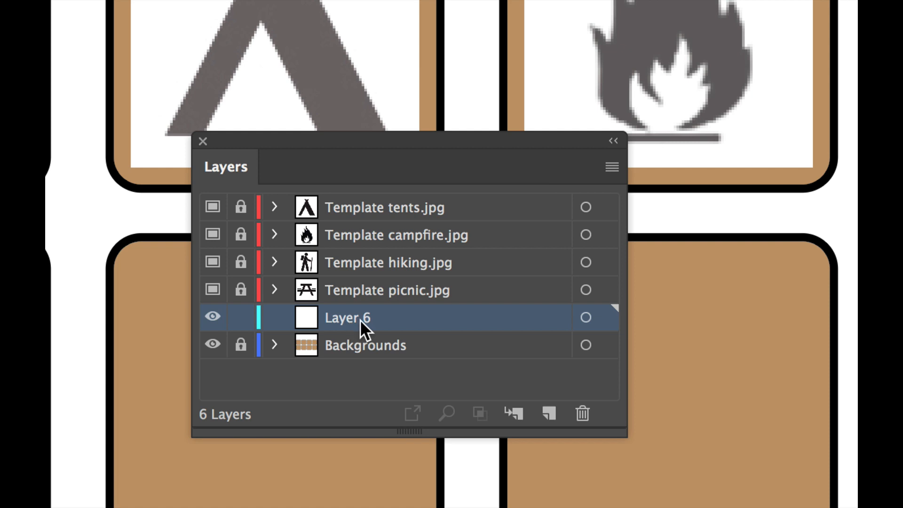
left_click_drag(384, 318, 377, 196)
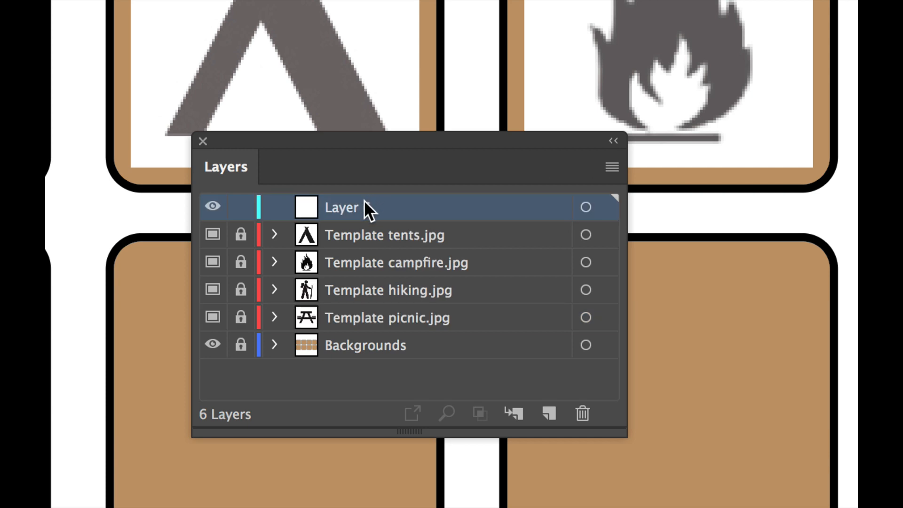
double_click(345, 207)
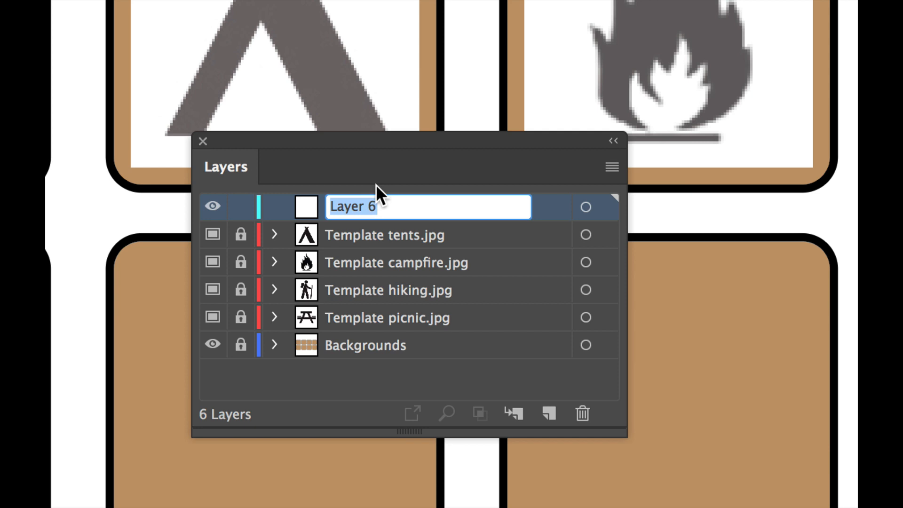
type("Icon Ar")
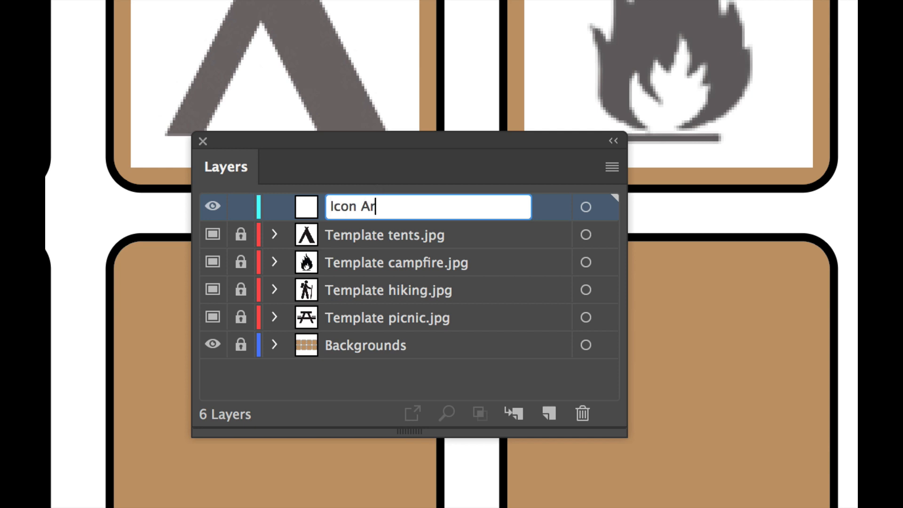
type("t")
key("Return")
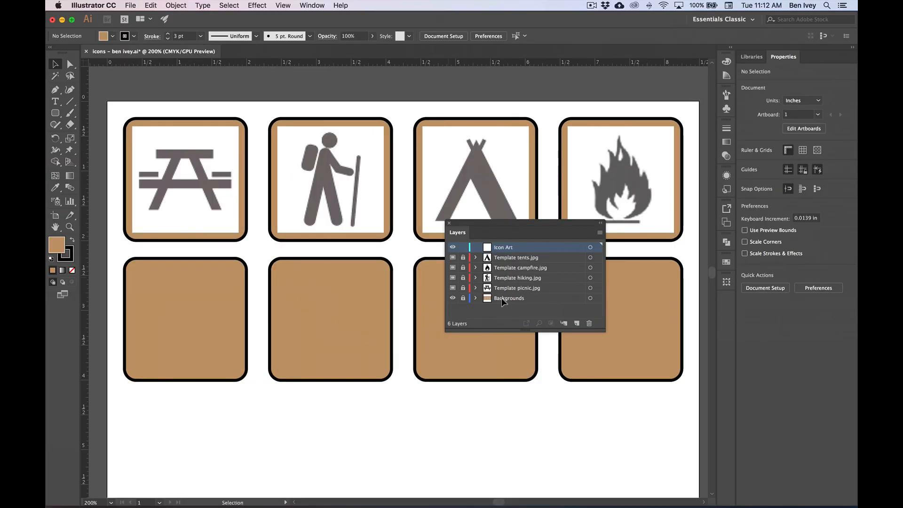
left_click(132, 4)
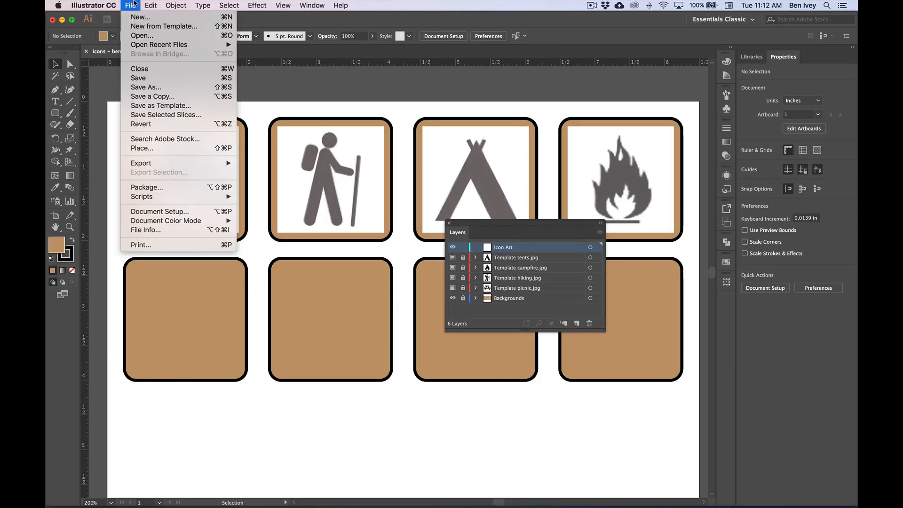
left_click(145, 80)
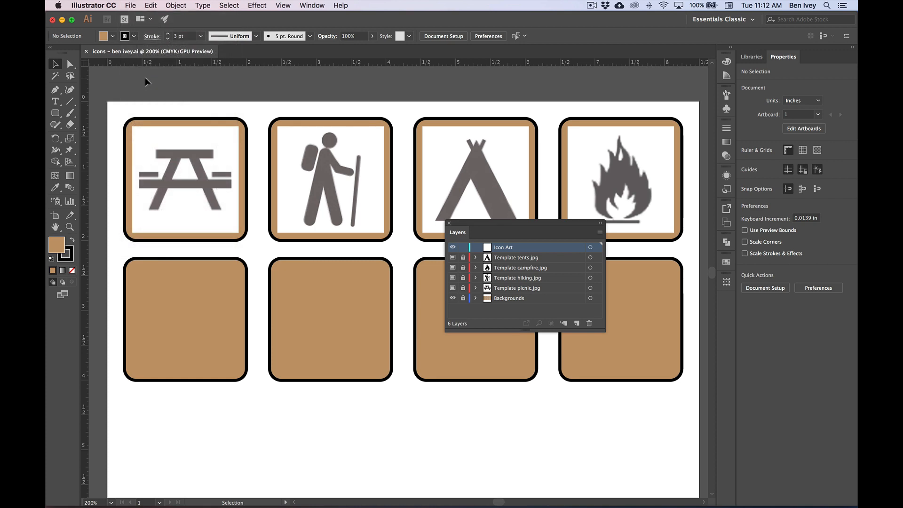